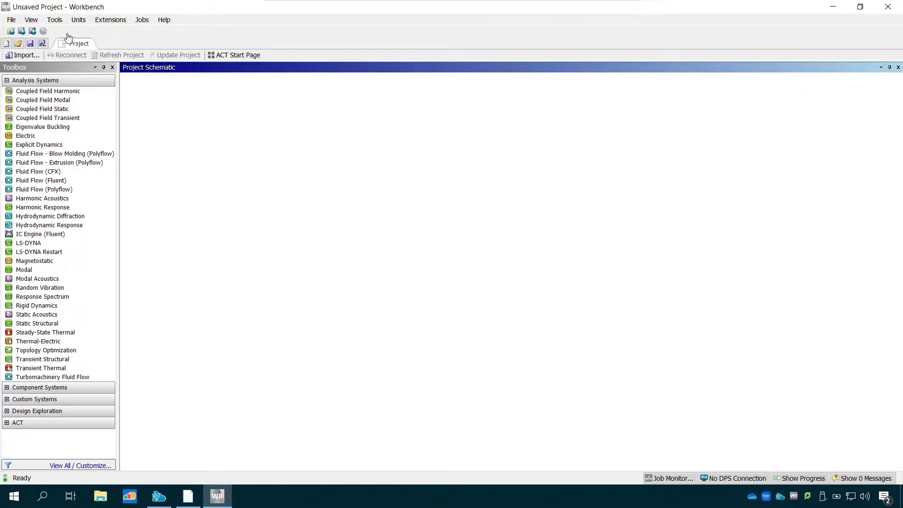
left_click(12, 21)
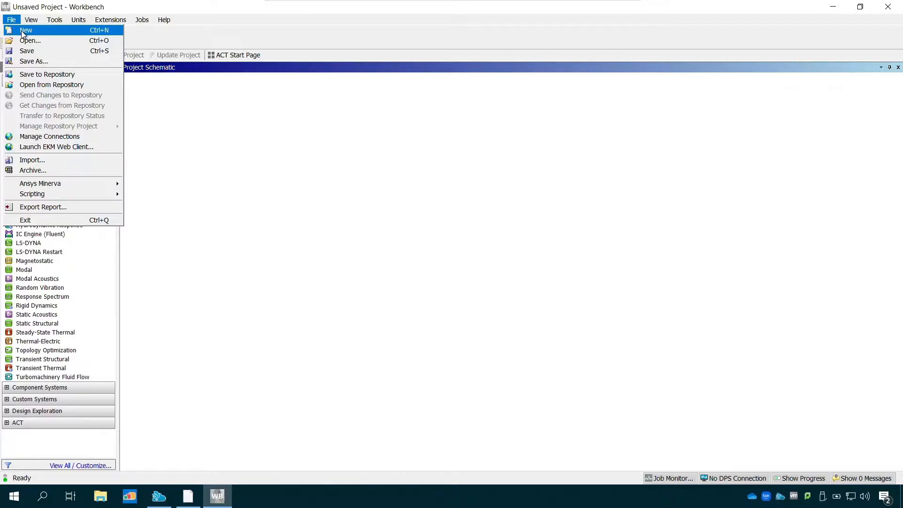
left_click(194, 35)
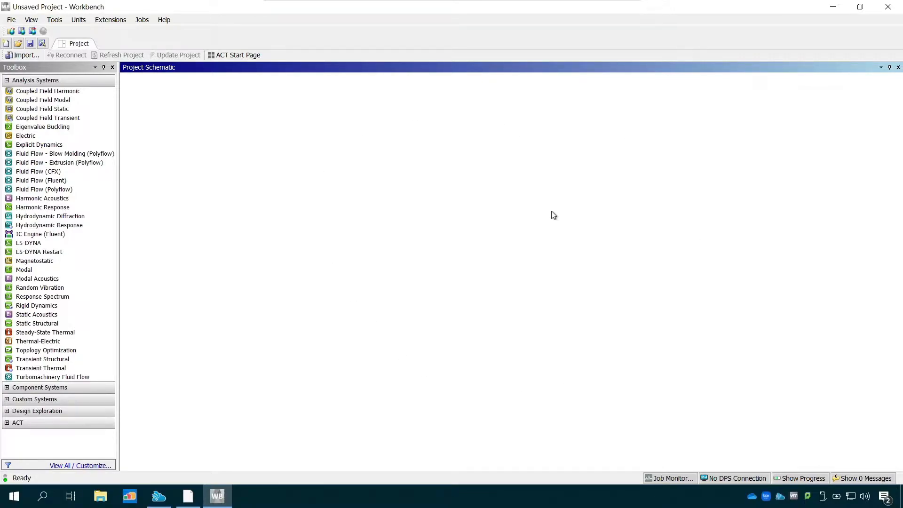
Step: Add a Static Structural analysis system to the empty project schematic
left_click(44, 325)
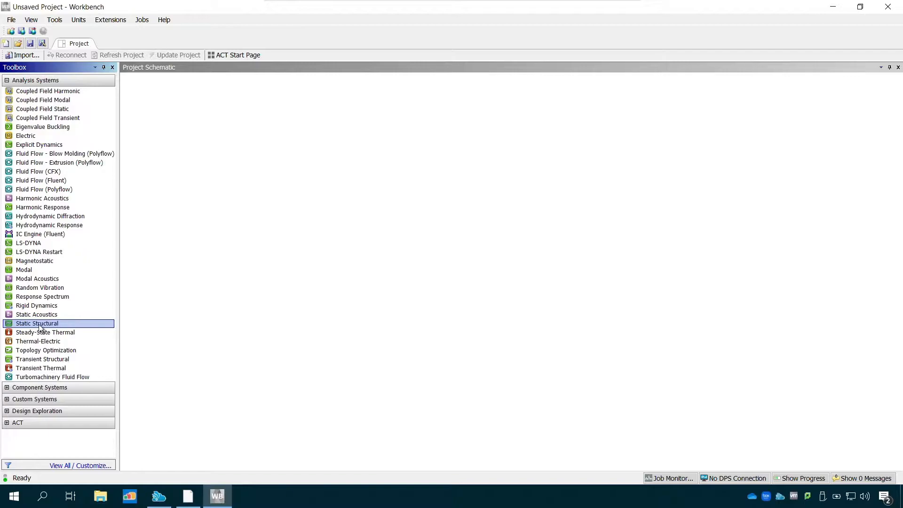
left_click(65, 332)
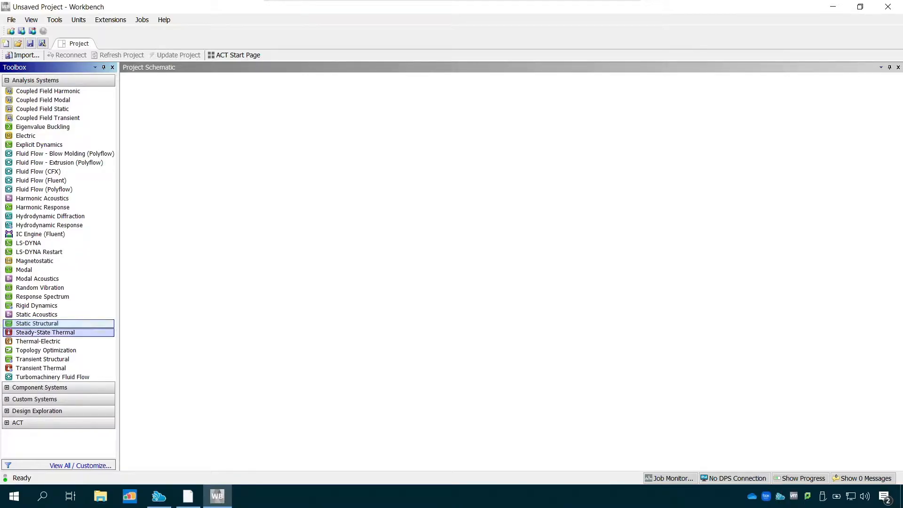
key("super+plus")
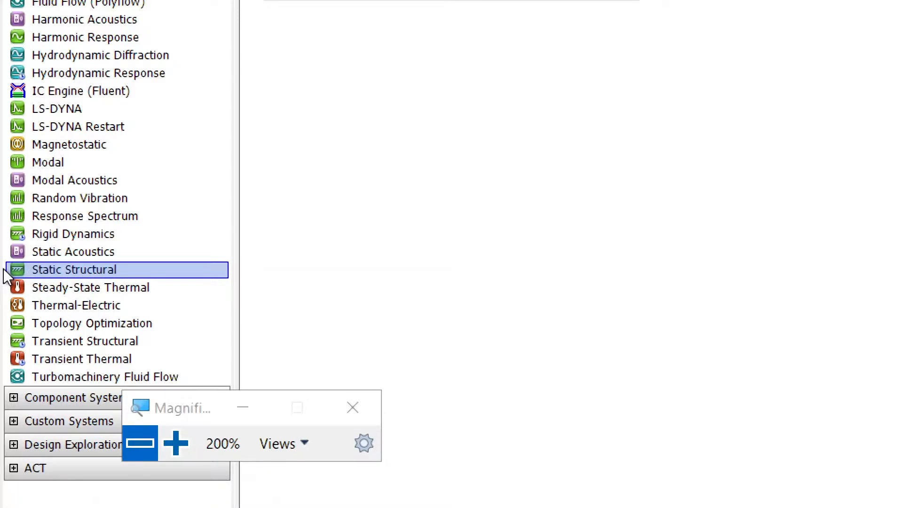
key("super+minus")
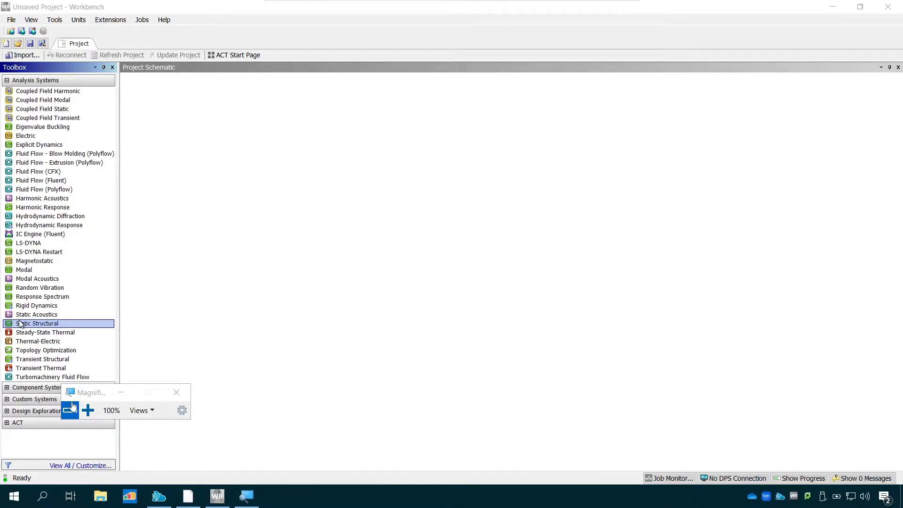
left_click(55, 324)
left_click_drag(55, 325, 197, 116)
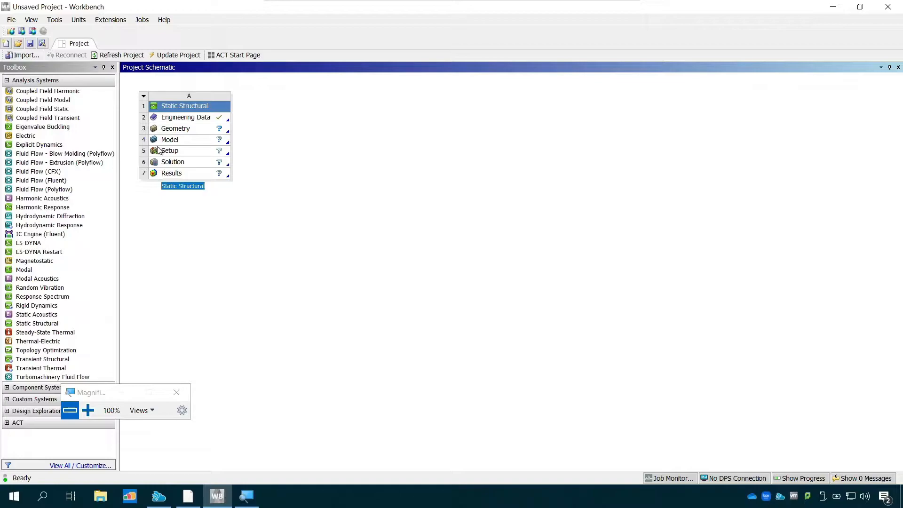
left_click_drag(79, 396, 752, 422)
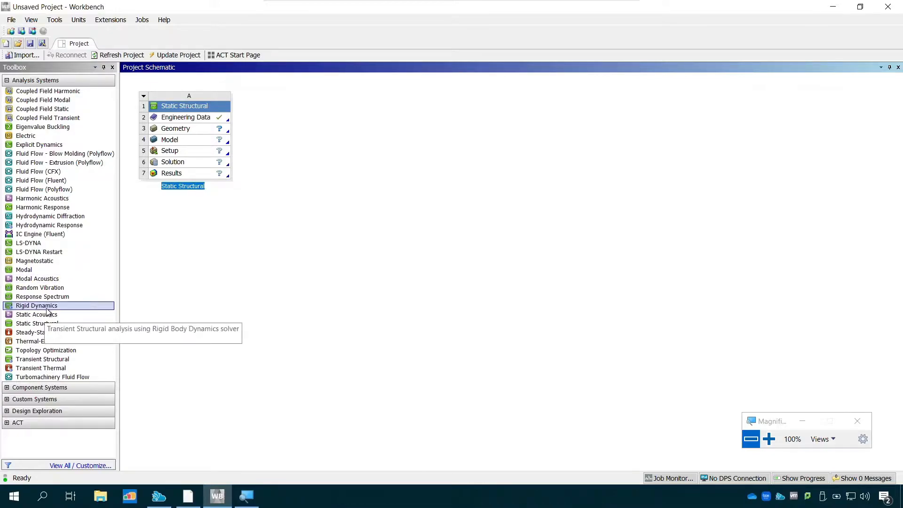
Step: Add two more Static Structural systems to the schematic below the first one
left_click_drag(55, 323, 187, 281)
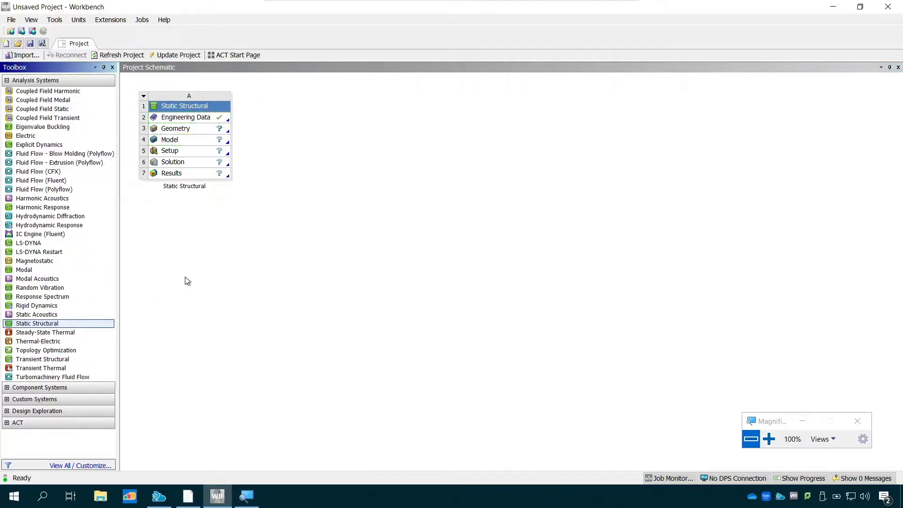
double_click(46, 324)
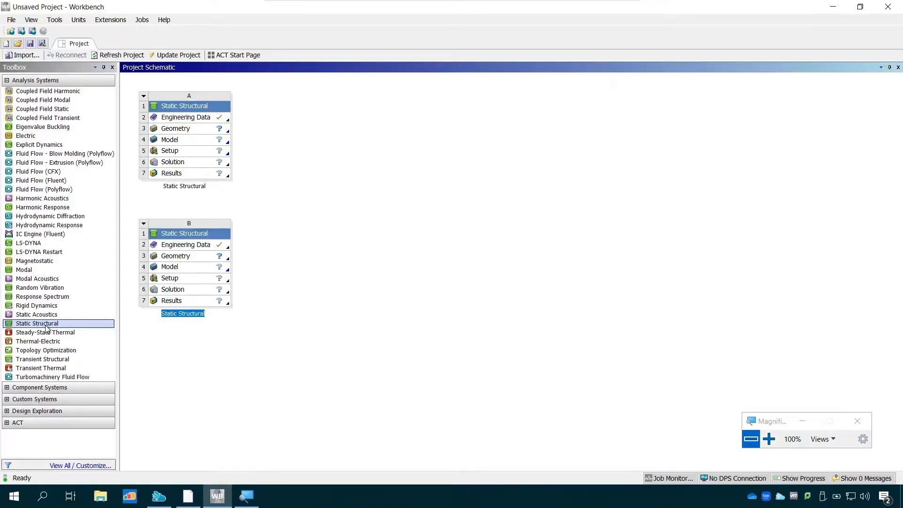
left_click_drag(45, 324, 207, 330)
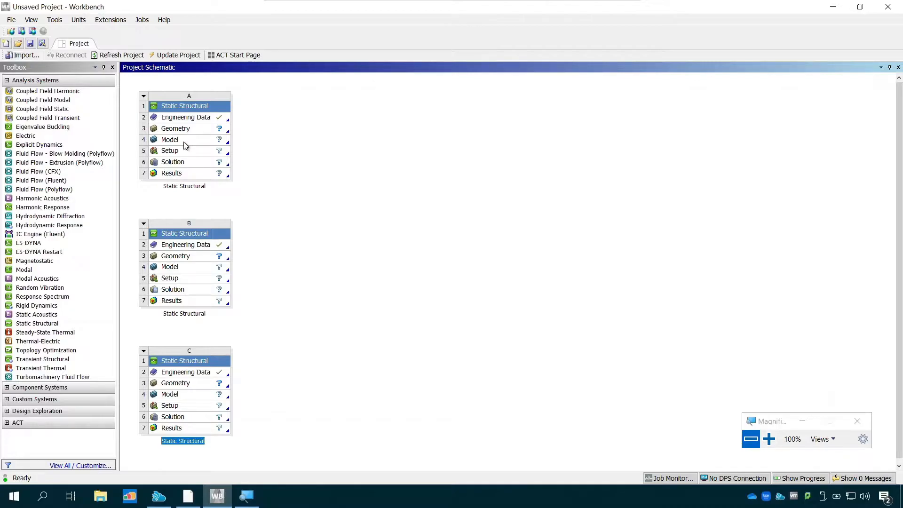
Step: Delete the extra Static Structural systems C and B from the schematic, confirming each deletion
left_click(145, 350)
left_click(144, 352)
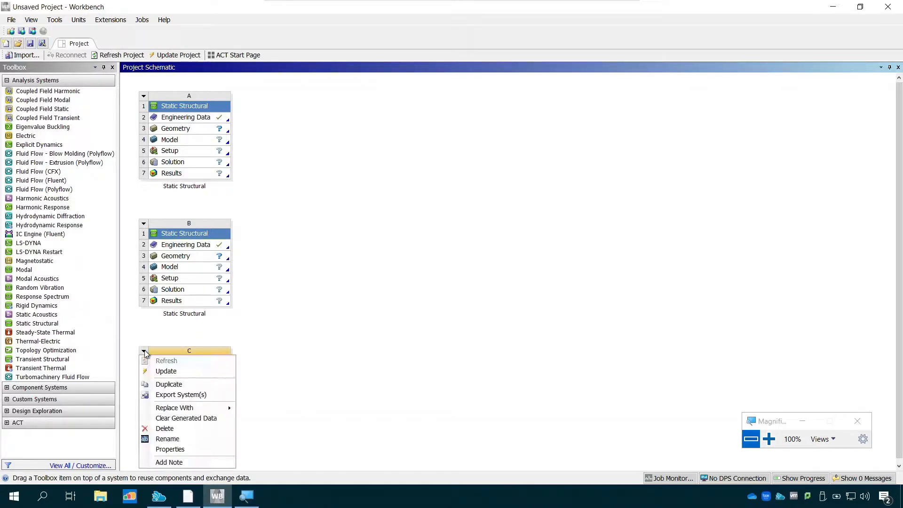
left_click(170, 428)
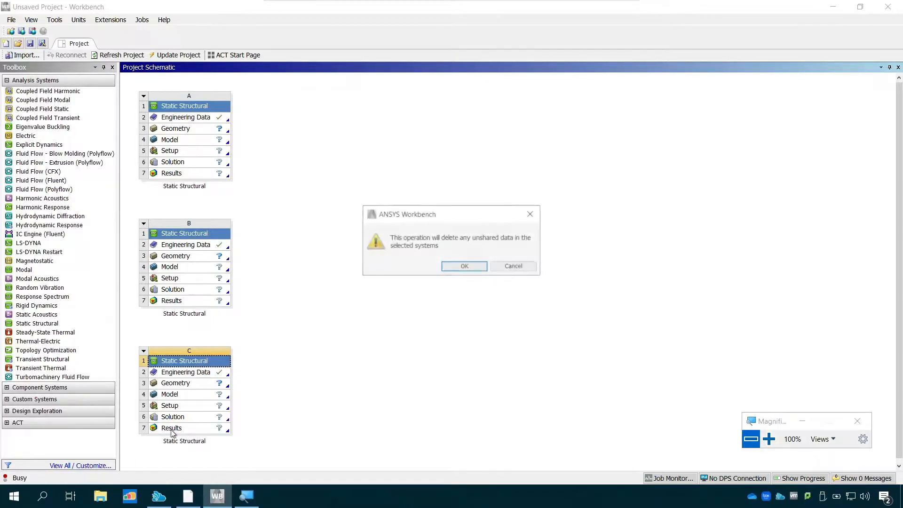
left_click(471, 269)
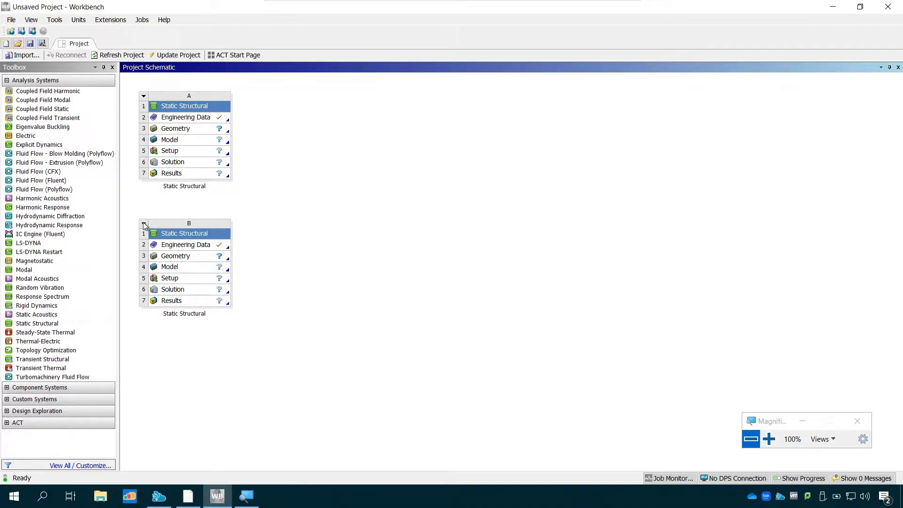
left_click(143, 225)
left_click(174, 305)
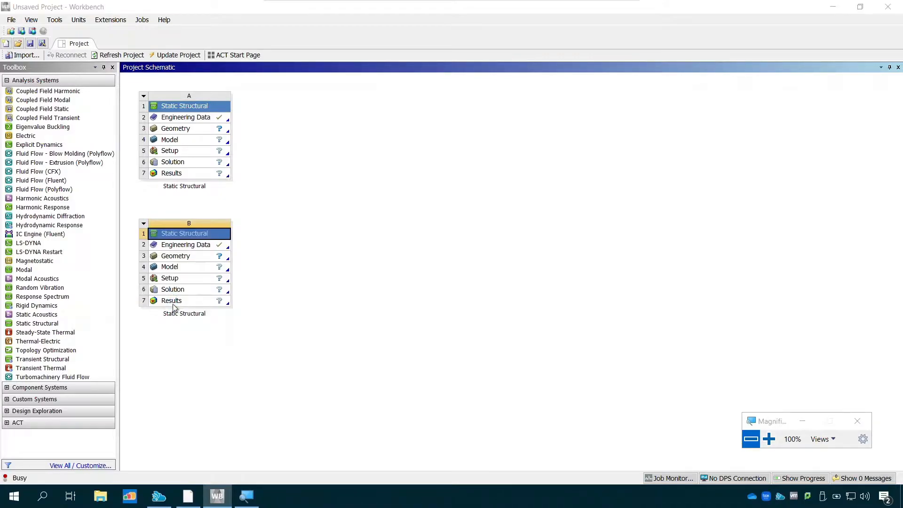
left_click(465, 267)
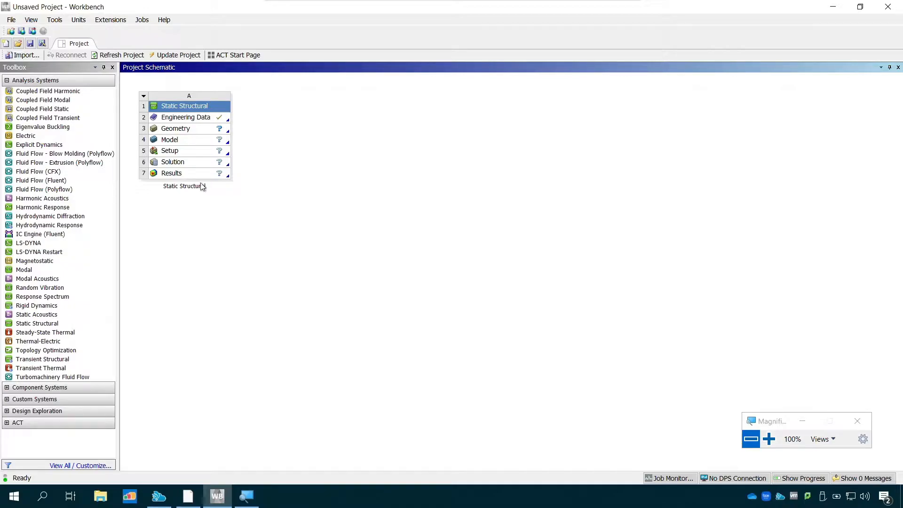
Step: Rename the Static Structural system as Plate Analysis
double_click(185, 187)
left_click(185, 187)
left_click_drag(208, 185, 159, 187)
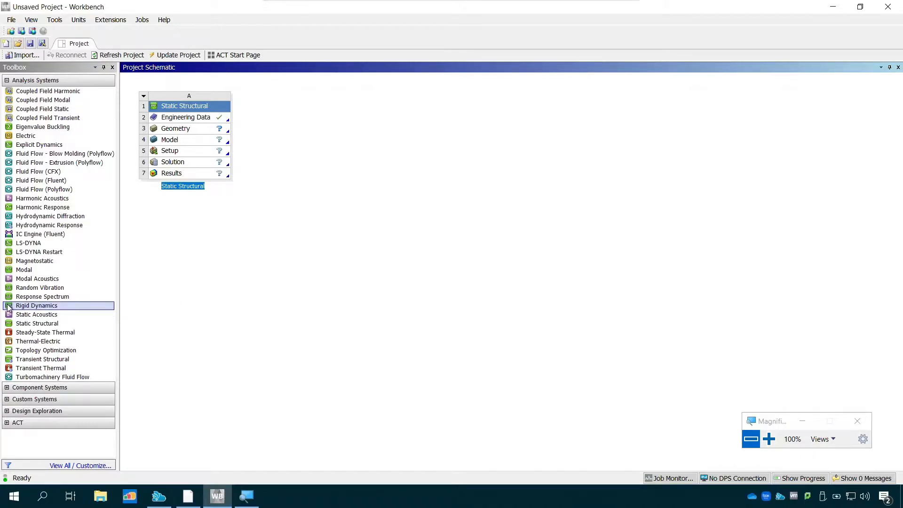
left_click(204, 186)
left_click_drag(205, 186, 140, 187)
type("Plate Analysis")
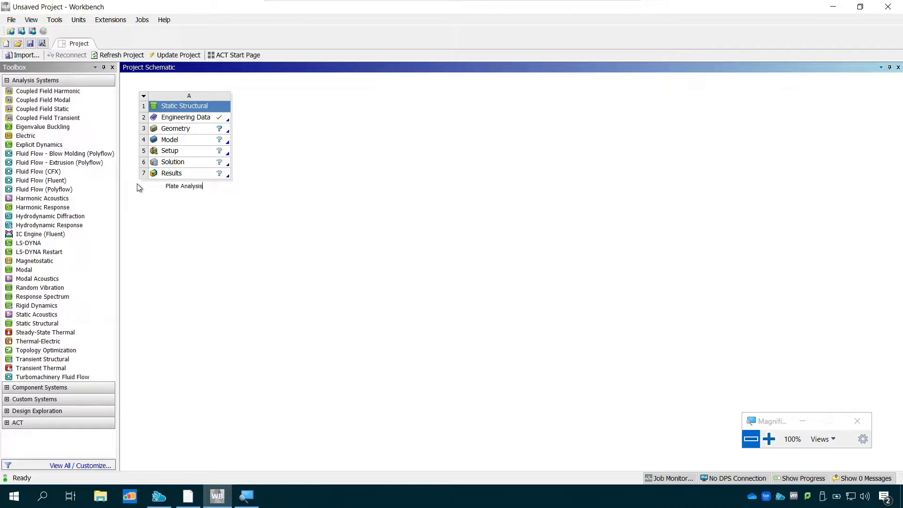
key("Return")
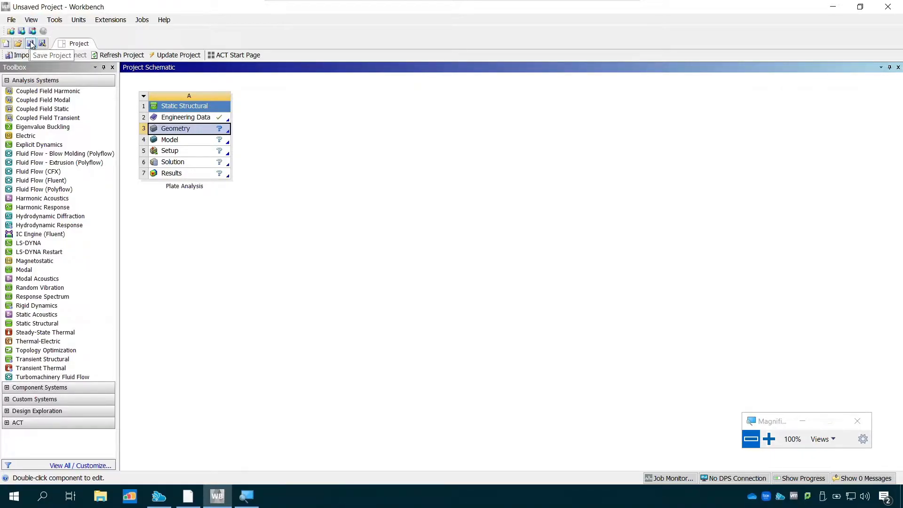
Step: Start saving the project, create a folder named Plate Analysis on the network home drive's Desktop, and open that folder
key("ctrl+s")
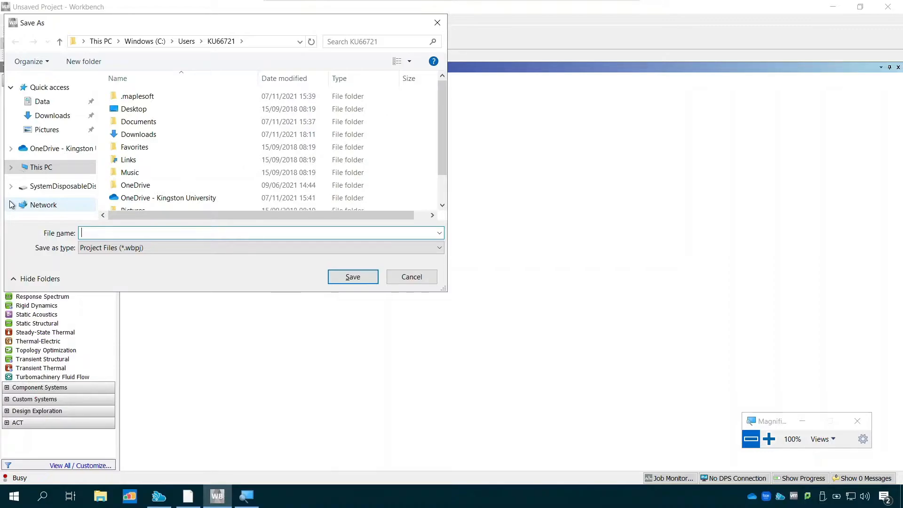
left_click(49, 169)
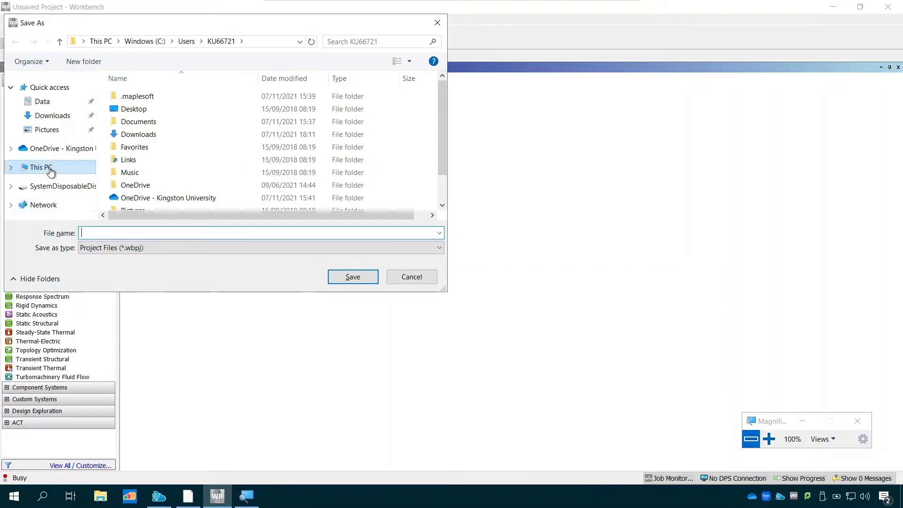
scroll(193, 186, "down", 2)
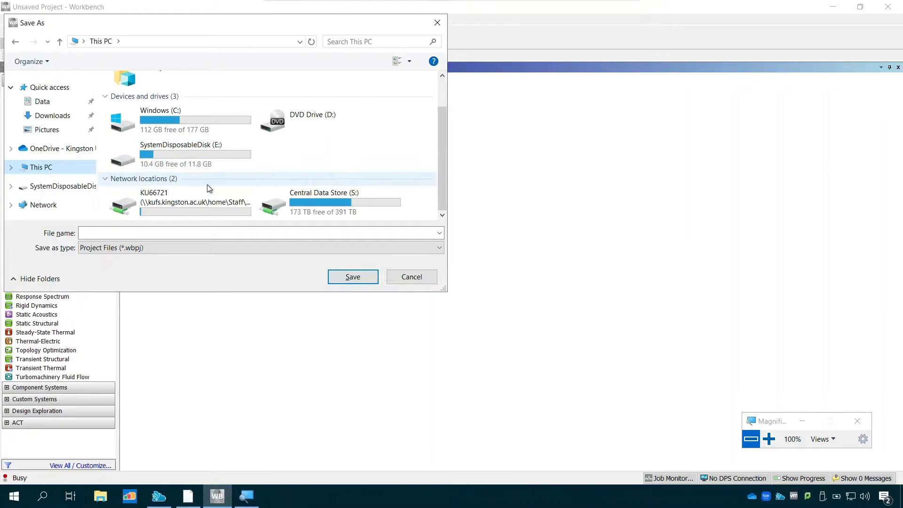
double_click(157, 200)
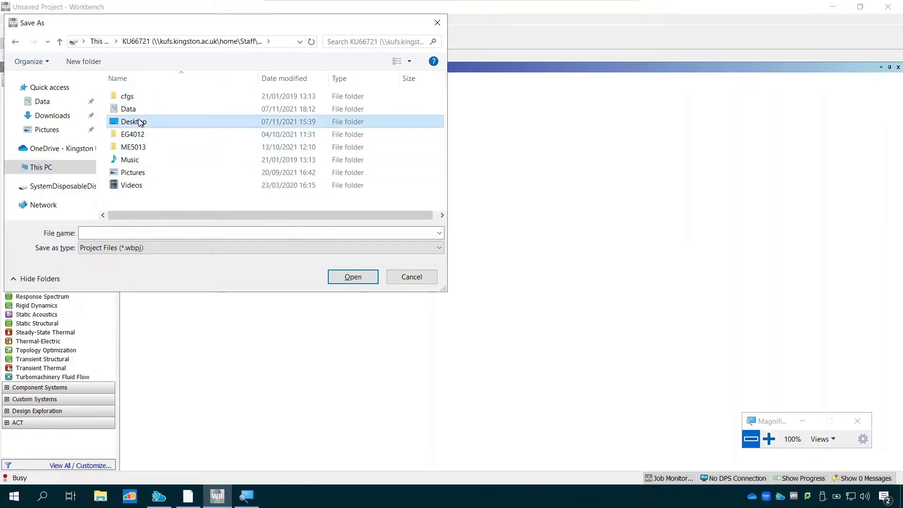
double_click(134, 122)
right_click(145, 184)
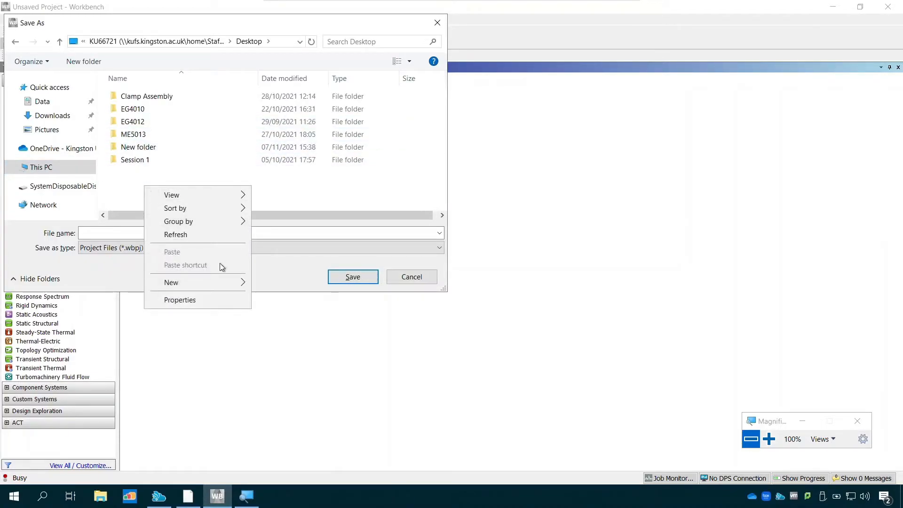
mouse_move(219, 281)
left_click(259, 284)
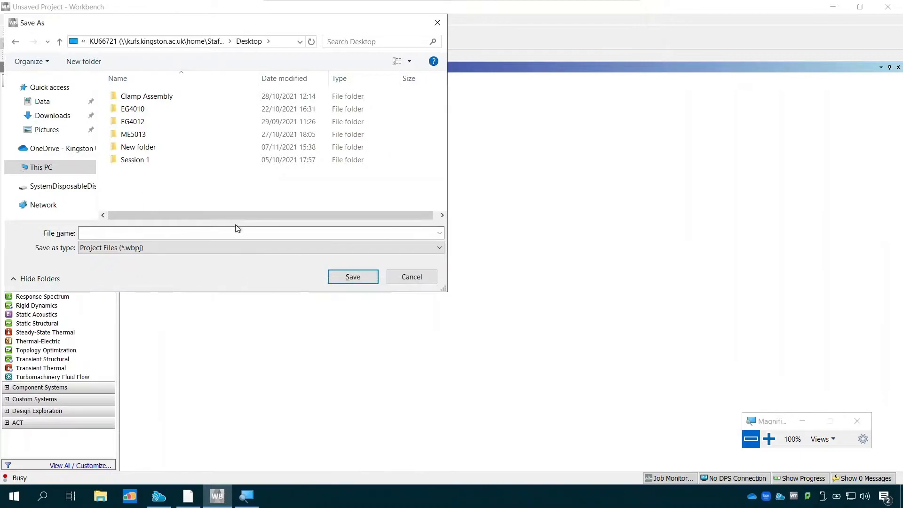
type("Plate Analysis")
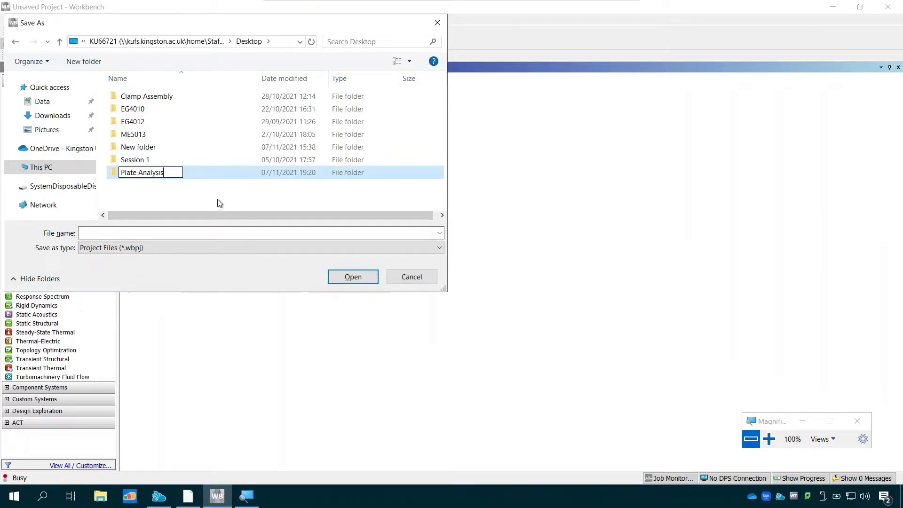
double_click(113, 173)
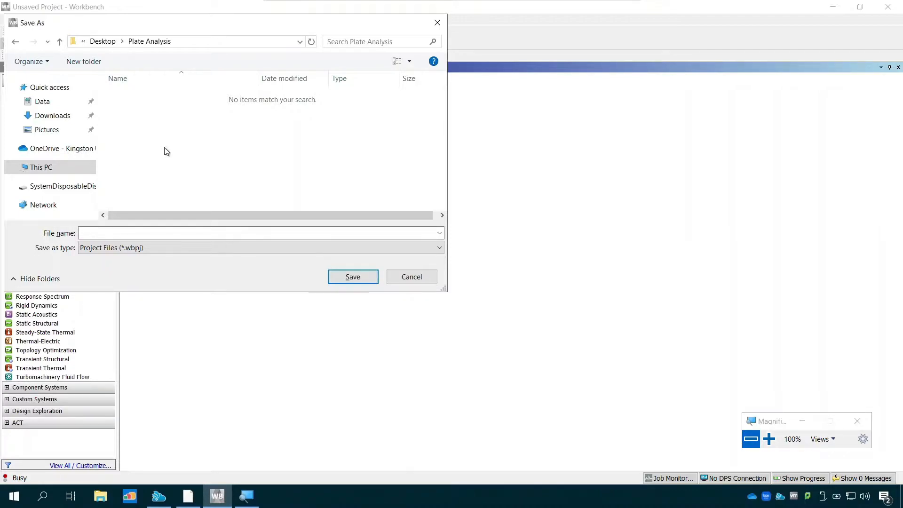
Step: Save the project under the file name Plate Analysis in the new folder
left_click(144, 233)
type("Plate Analysis")
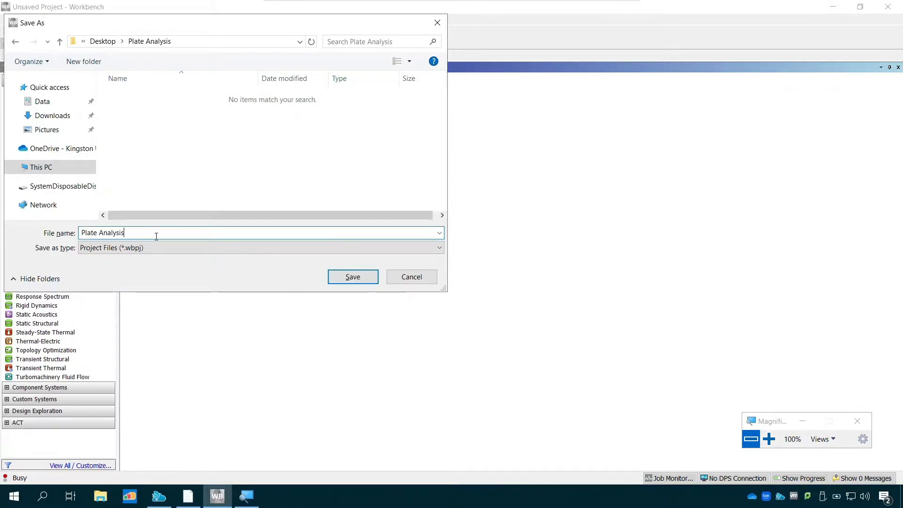
left_click(347, 279)
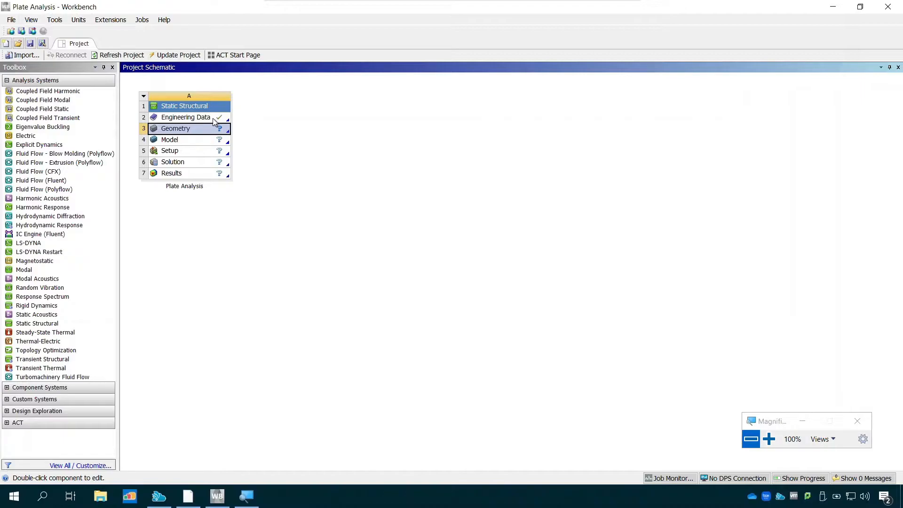
Step: Open the Engineering Data of the Plate Analysis system for editing
double_click(199, 118)
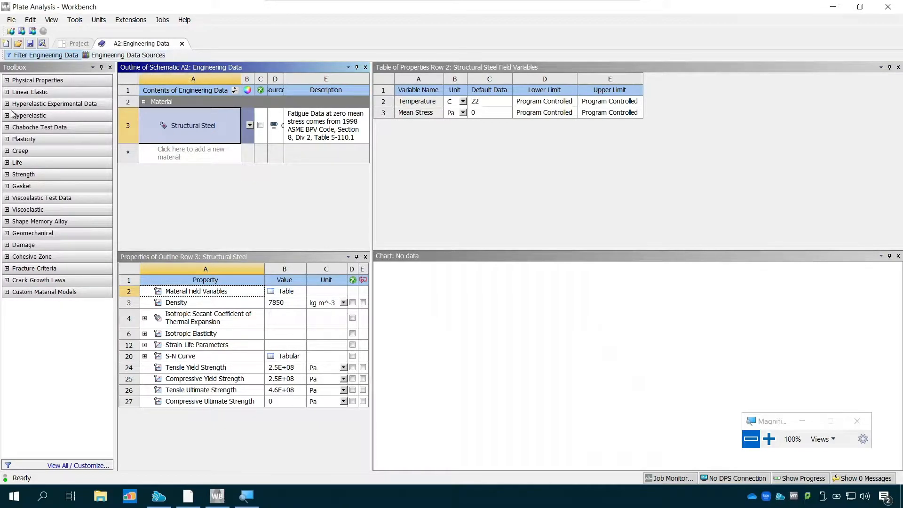
key("super+plus")
key("super+plus")
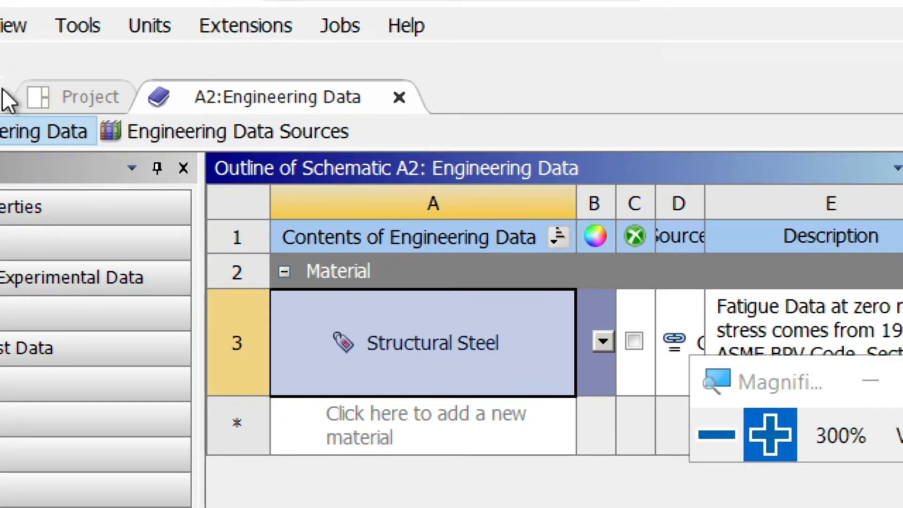
key("super+minus")
key("super+minus")
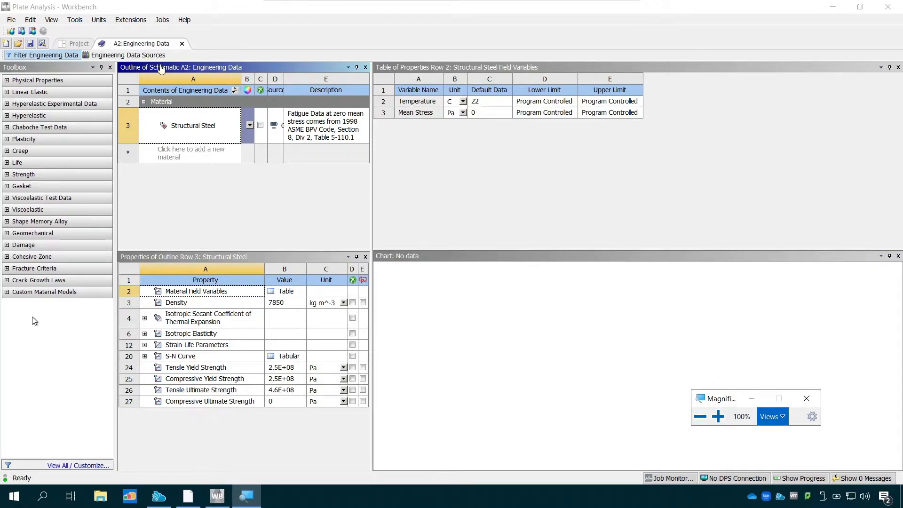
Step: Show the Engineering Data Sources and list the contents of the General Materials library
left_click(148, 55)
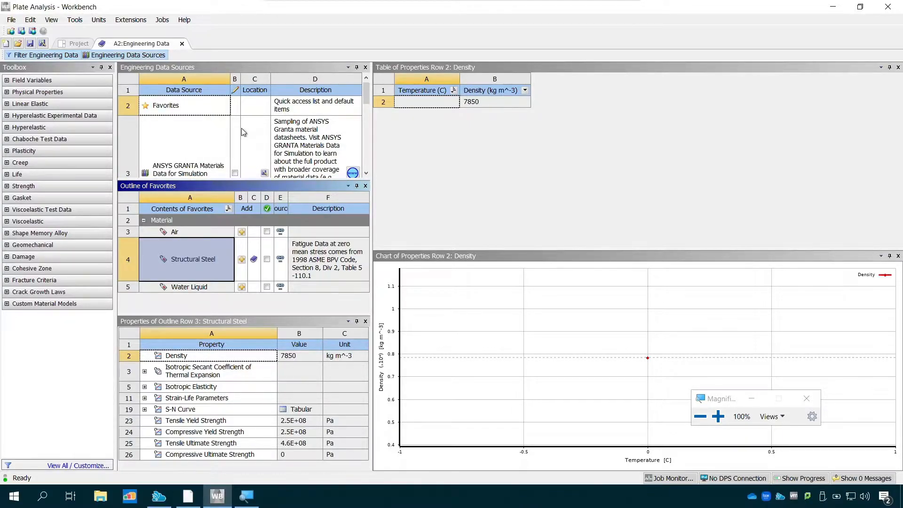
left_click_drag(368, 93, 367, 115)
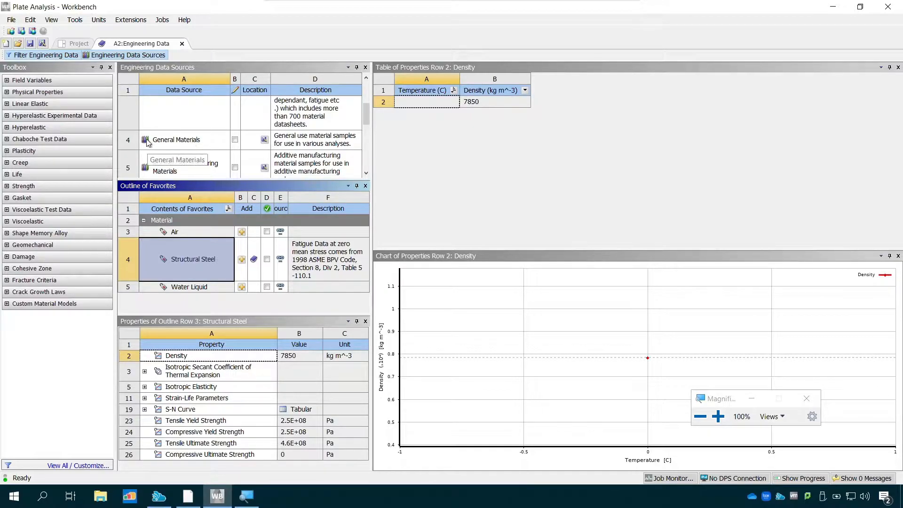
left_click(202, 142)
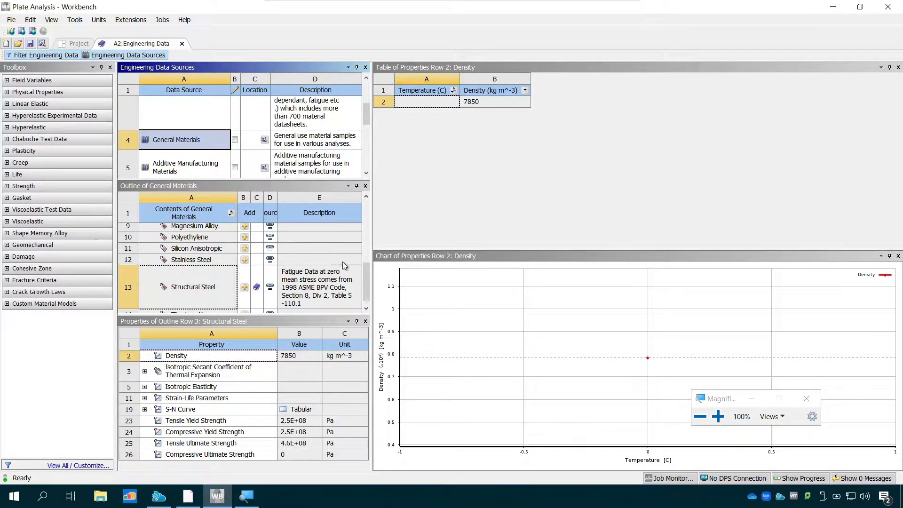
Step: Add Stainless Steel from the General Materials library to the project's engineering data
mouse_move(367, 281)
left_mouse_down()
mouse_move(367, 251)
mouse_move(366, 272)
left_mouse_up()
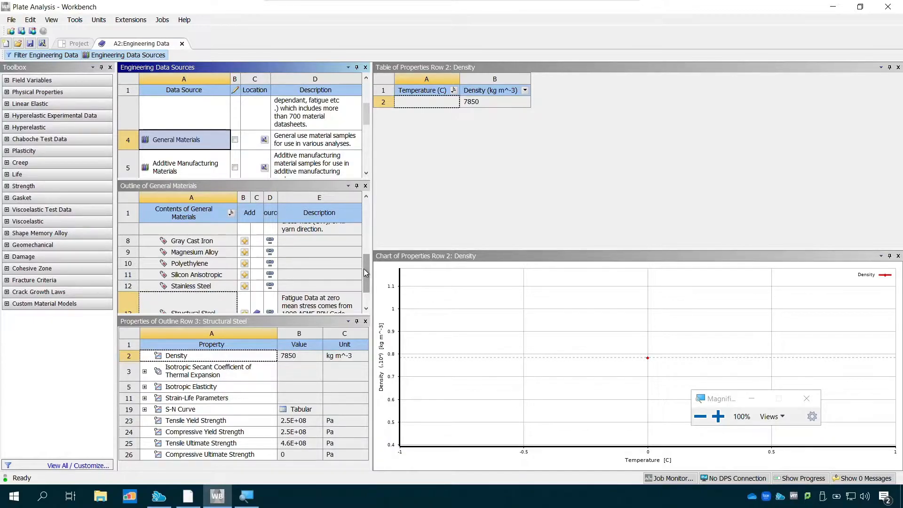
left_click_drag(365, 273, 363, 280)
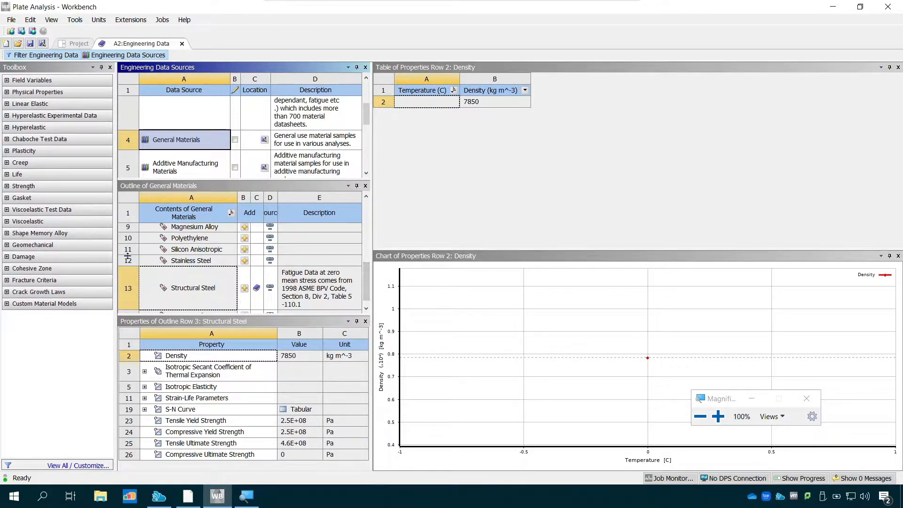
left_click(176, 262)
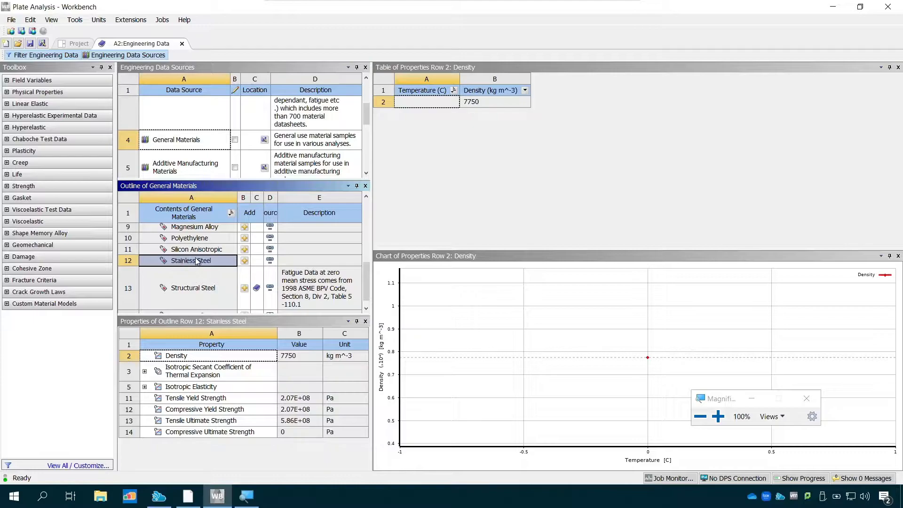
left_click(245, 262)
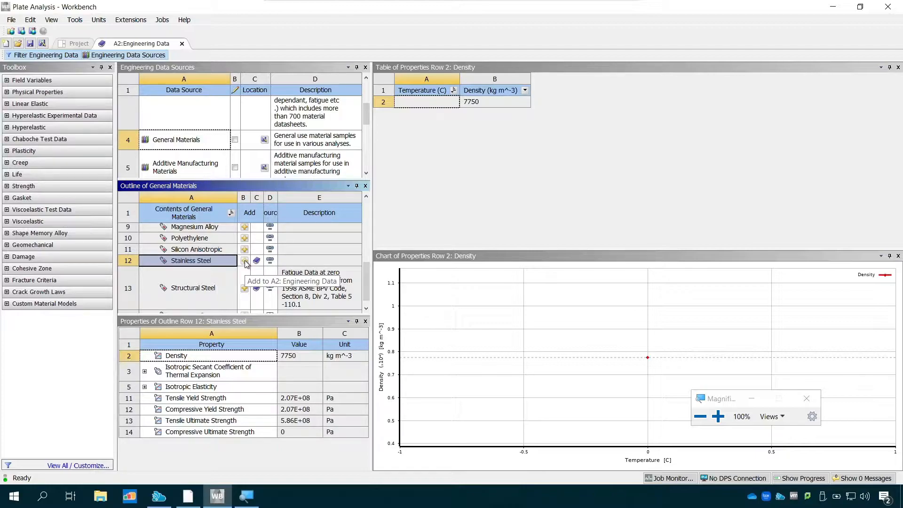
Step: Hide the Engineering Data Sources, review the properties of Stainless Steel and Structural Steel, and return to the project schematic by closing Engineering Data
left_click(132, 55)
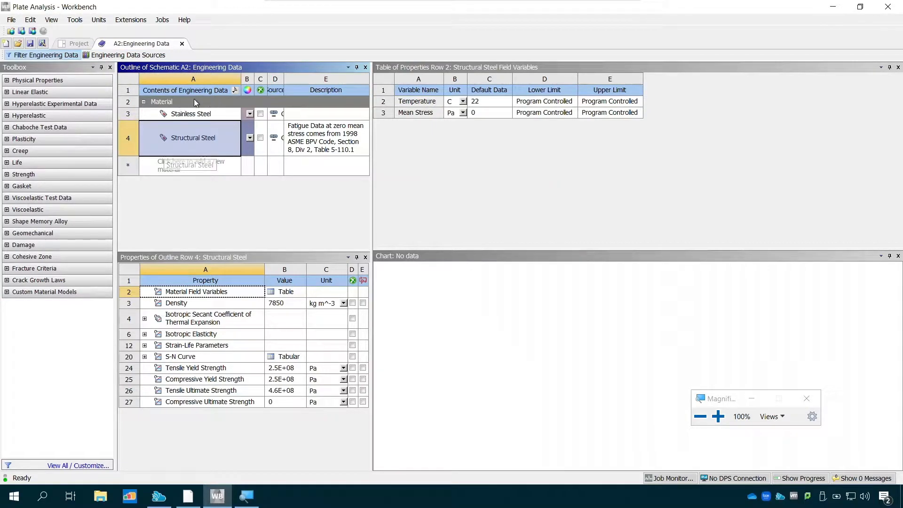
left_click(224, 118)
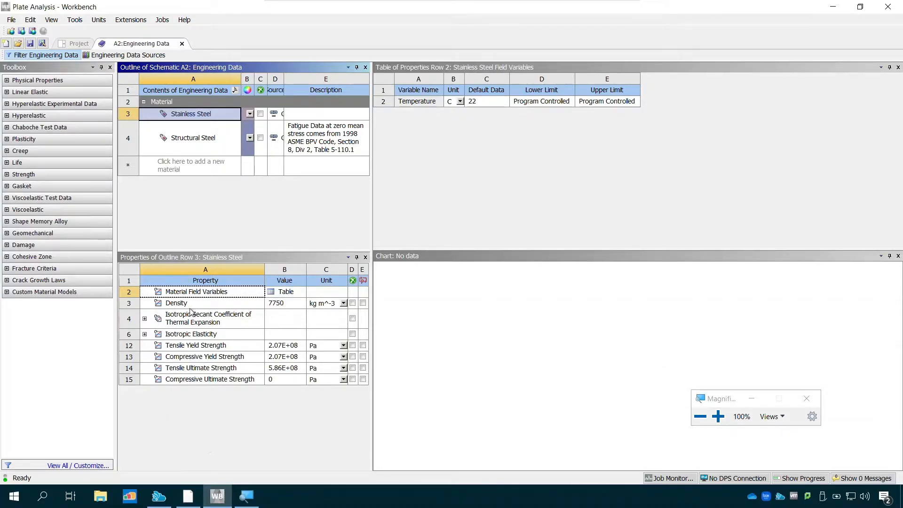
left_click(182, 138)
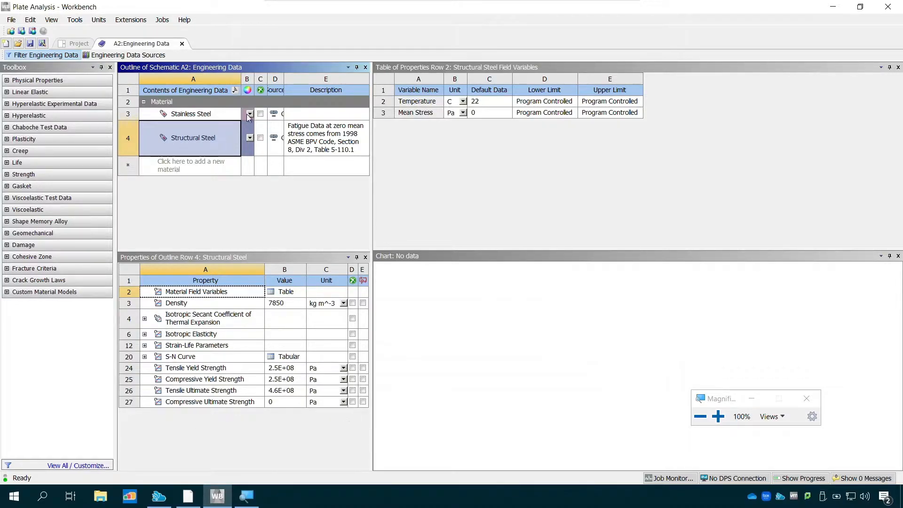
left_click(182, 44)
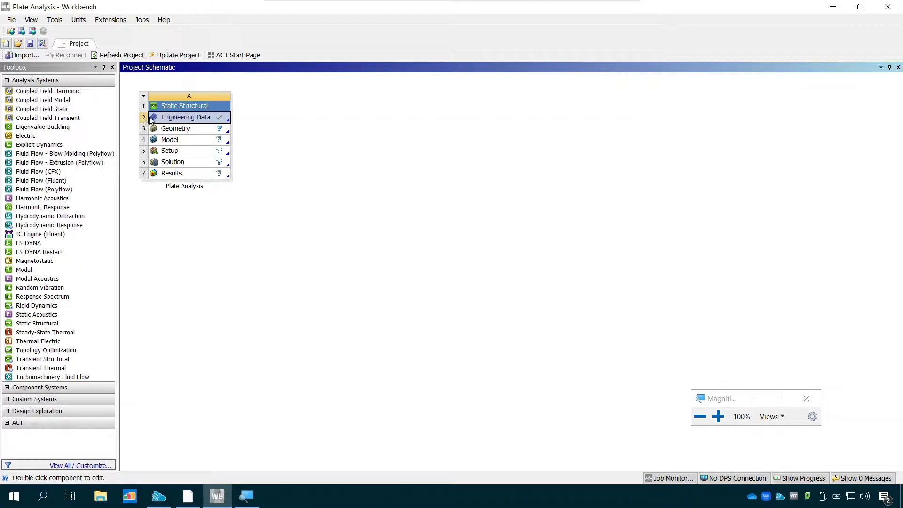
Step: Create a new DesignModeler geometry for the Plate Analysis system and set its length unit to millimeter
left_click(201, 133)
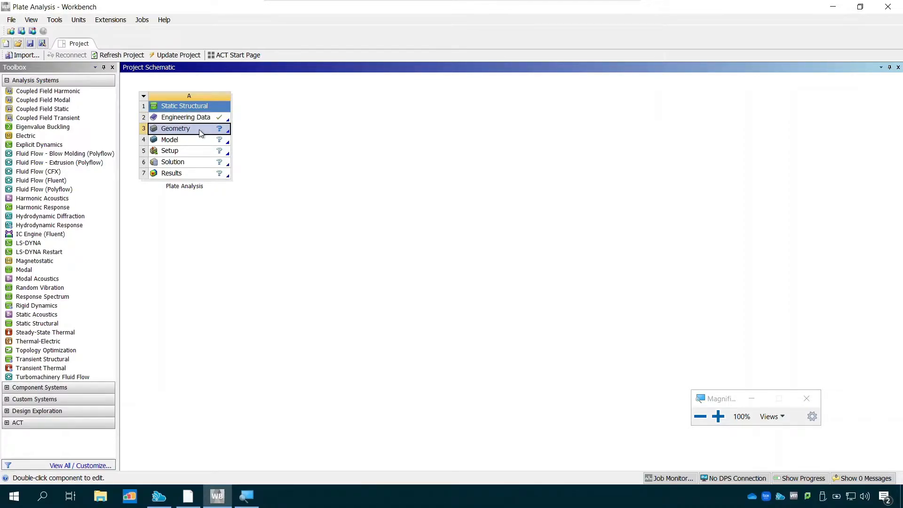
right_click(228, 131)
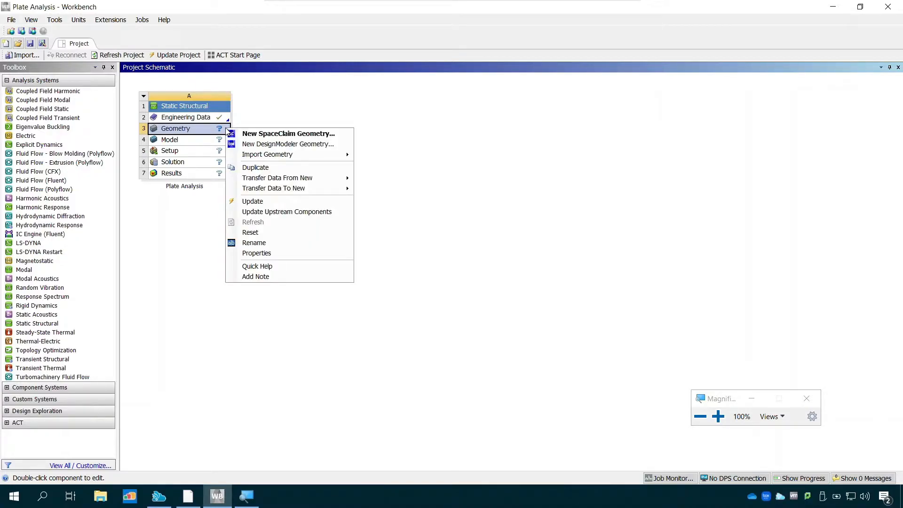
mouse_move(267, 157)
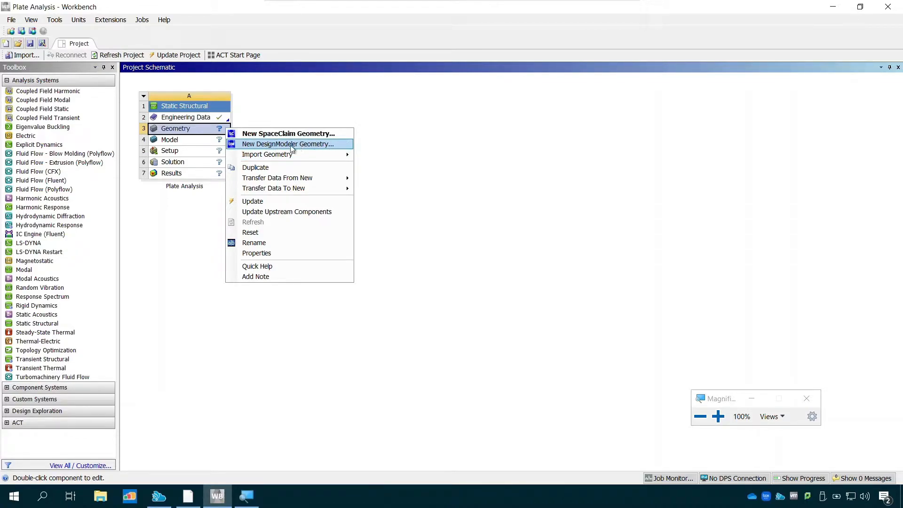
left_click(310, 147)
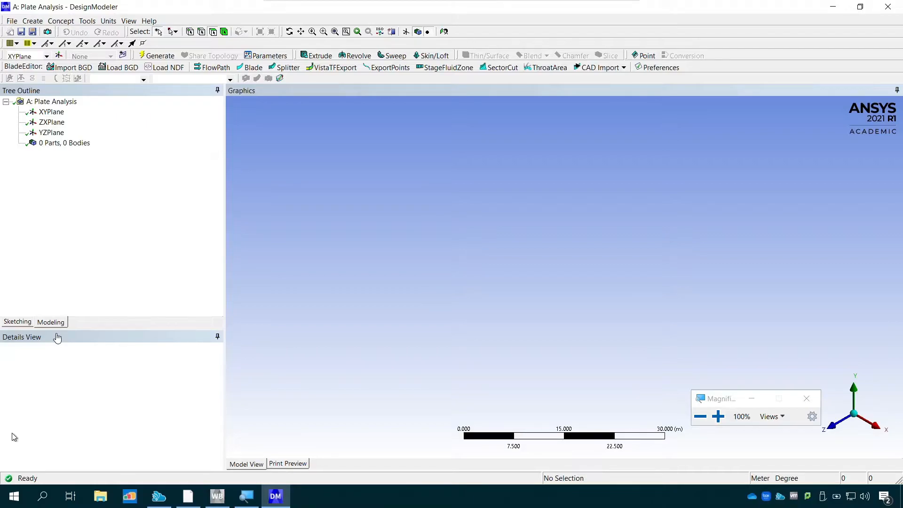
left_click(108, 22)
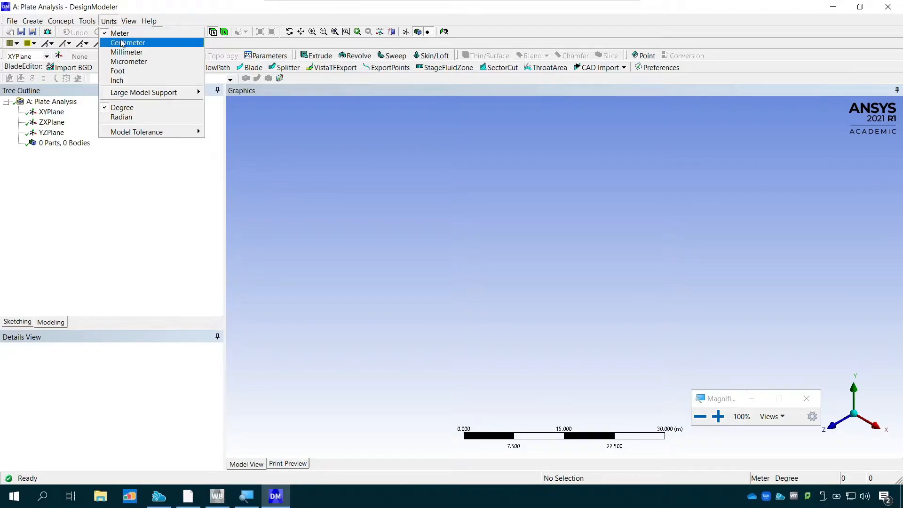
left_click(161, 52)
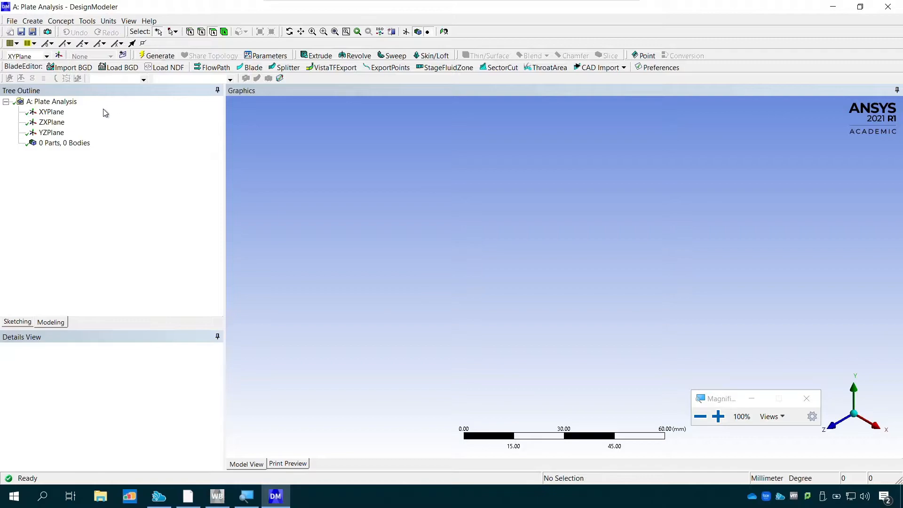
Step: Create a new sketch on the XYPlane
left_click(41, 113)
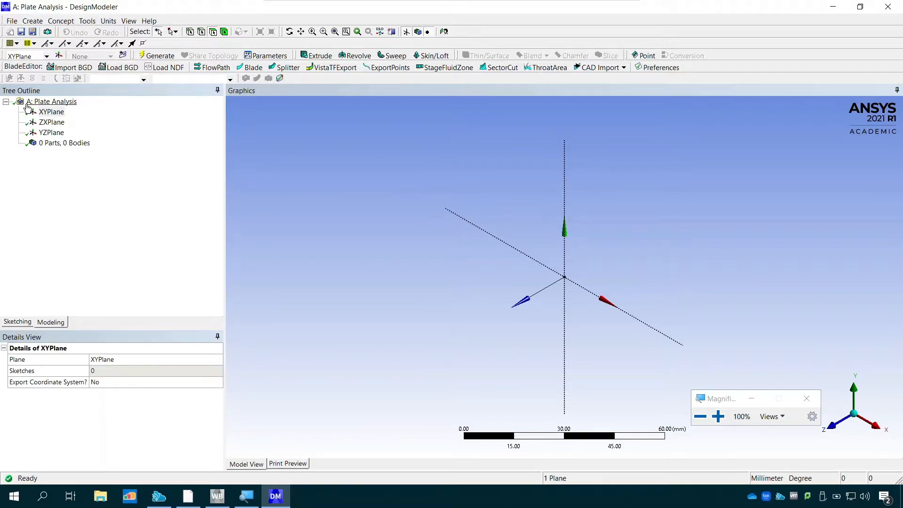
key("super+plus")
key("super+plus")
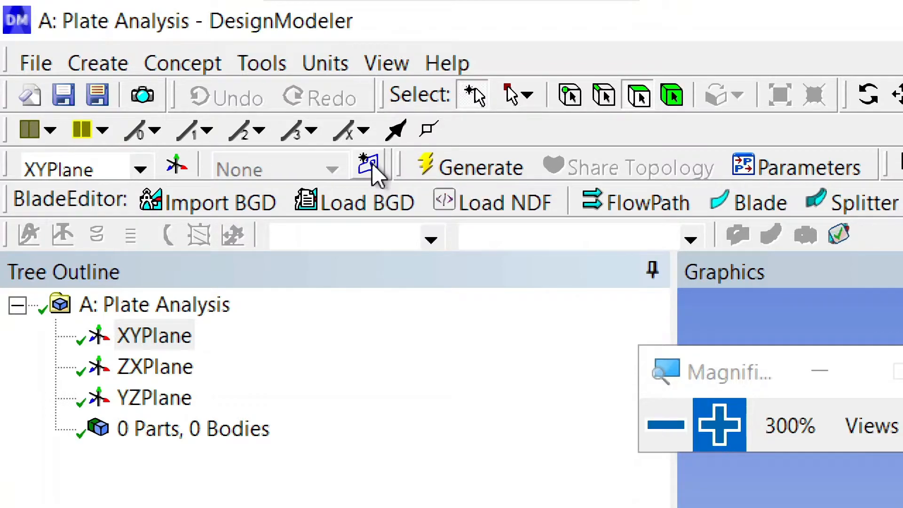
key("super+minus")
key("super+minus")
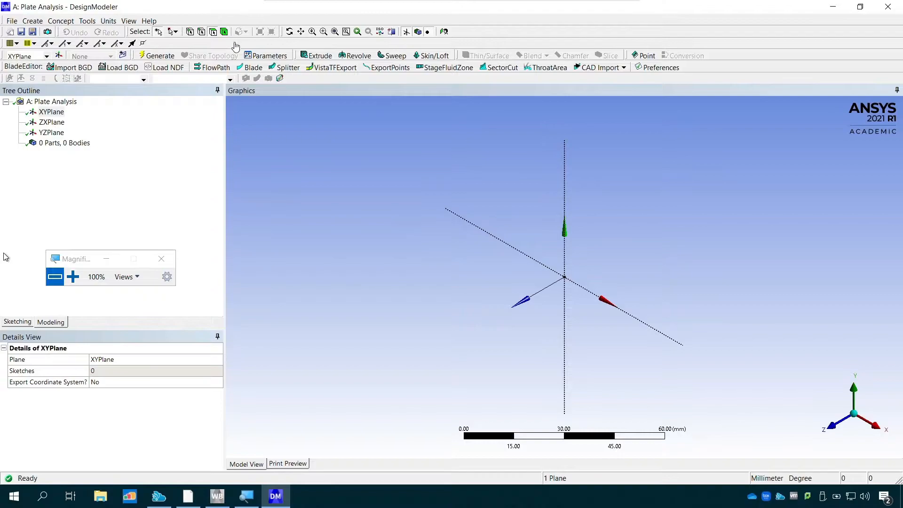
left_click(123, 56)
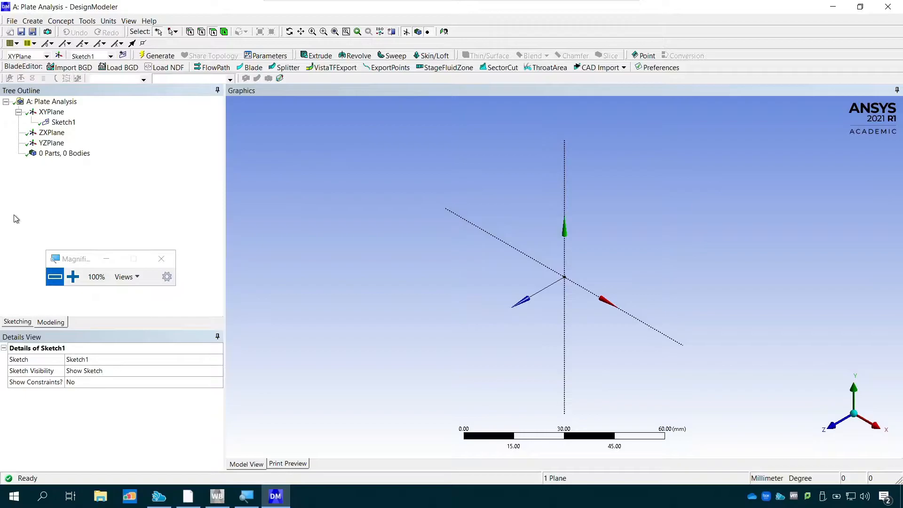
Step: Sketch a rectangle about 118 mm wide and 55 mm high, from the origin into the positive X and Y quadrant
key("super+plus")
key("super+plus")
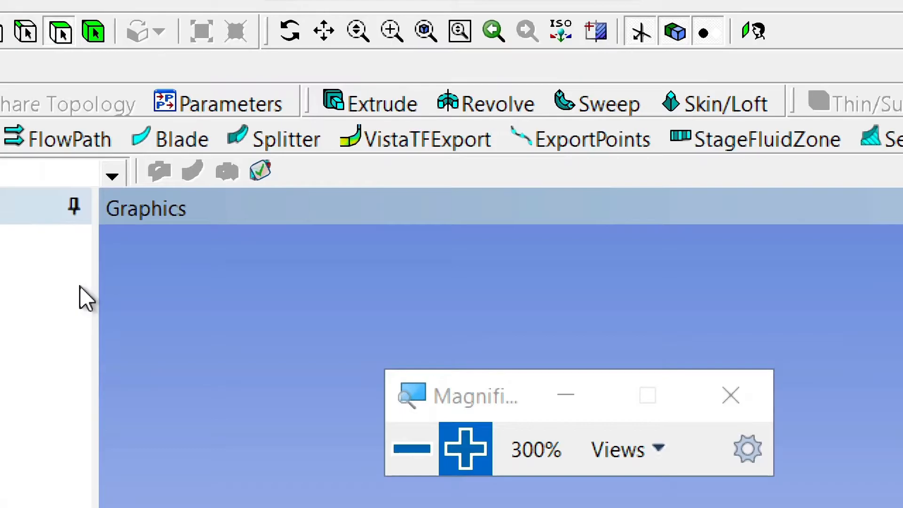
key("super+minus")
key("super+minus")
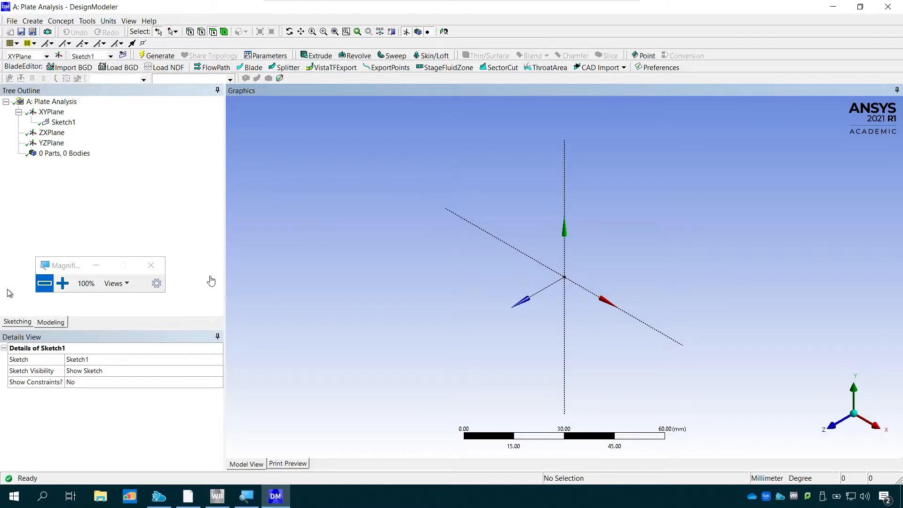
left_click(447, 32)
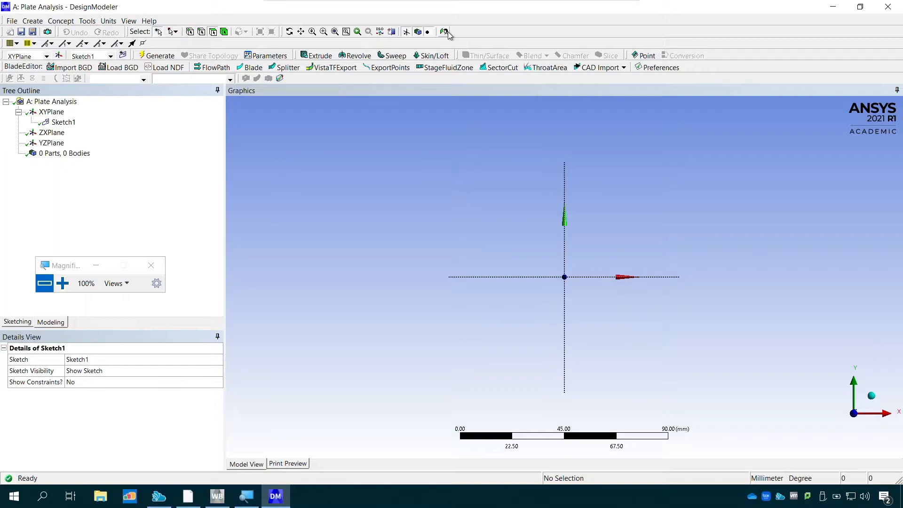
mouse_move(52, 270)
left_mouse_down()
mouse_move(160, 229)
mouse_move(289, 132)
mouse_move(274, 128)
left_mouse_up()
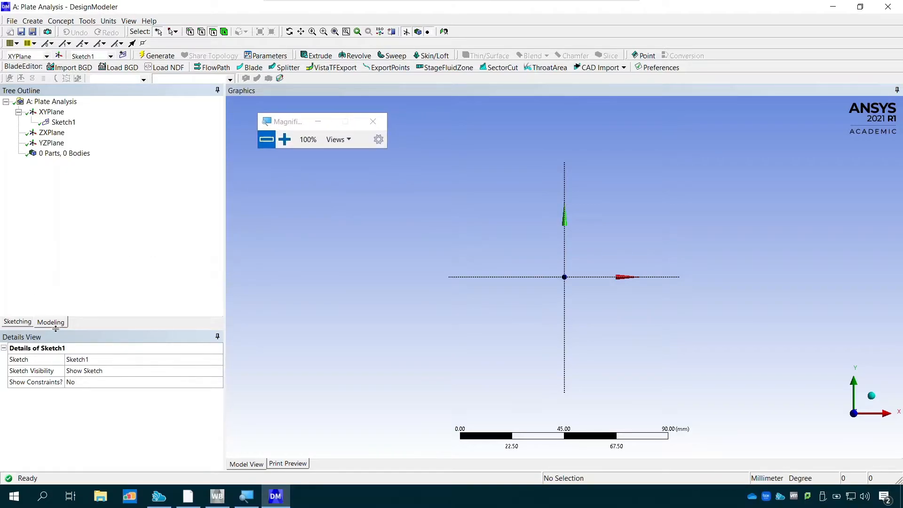
left_click(18, 322)
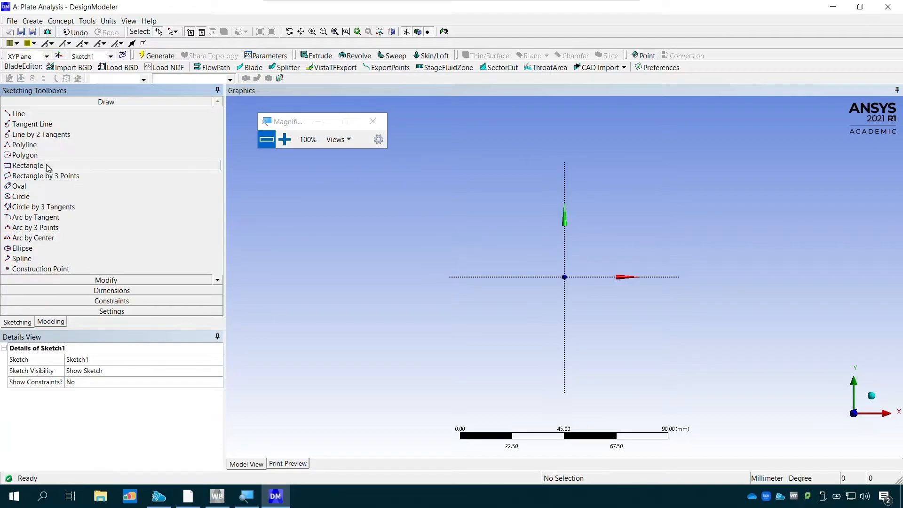
left_click(76, 166)
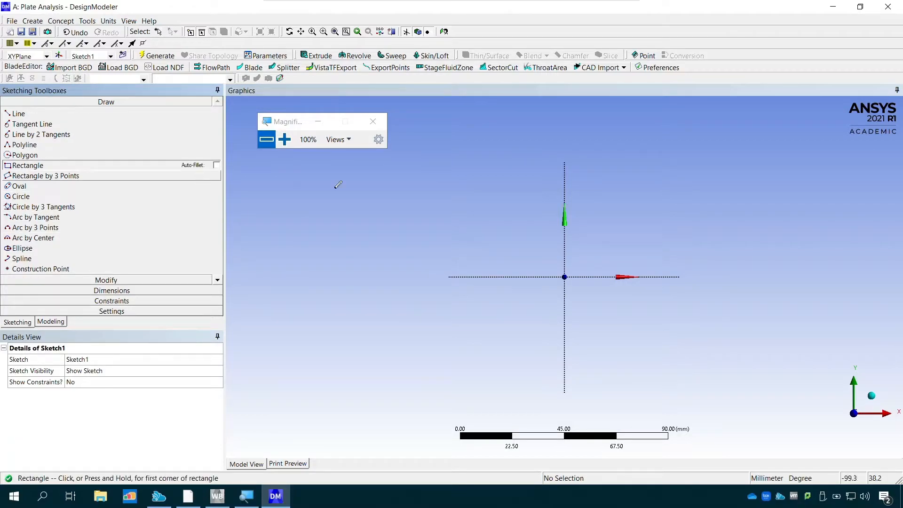
left_click(565, 276)
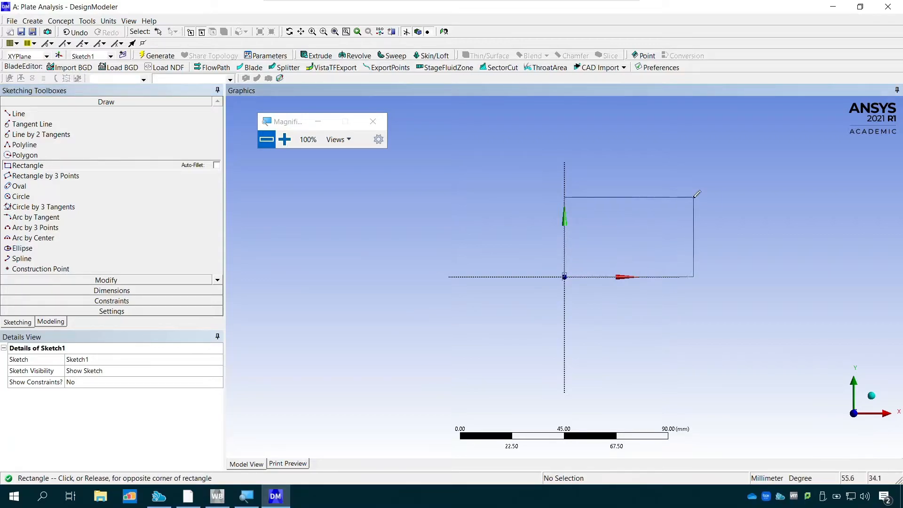
left_click(839, 150)
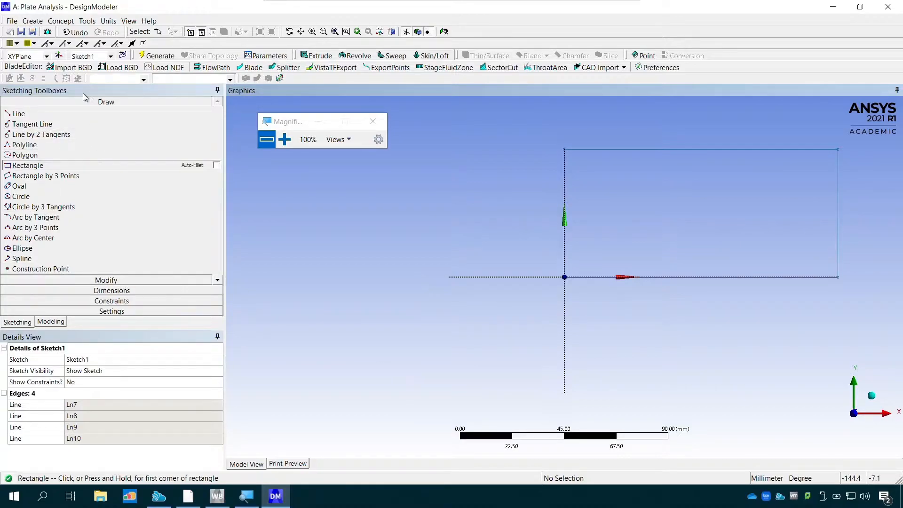
Step: Add general dimensions to the rectangle's lower horizontal edge and its vertical edge farthest from the origin
left_click(118, 292)
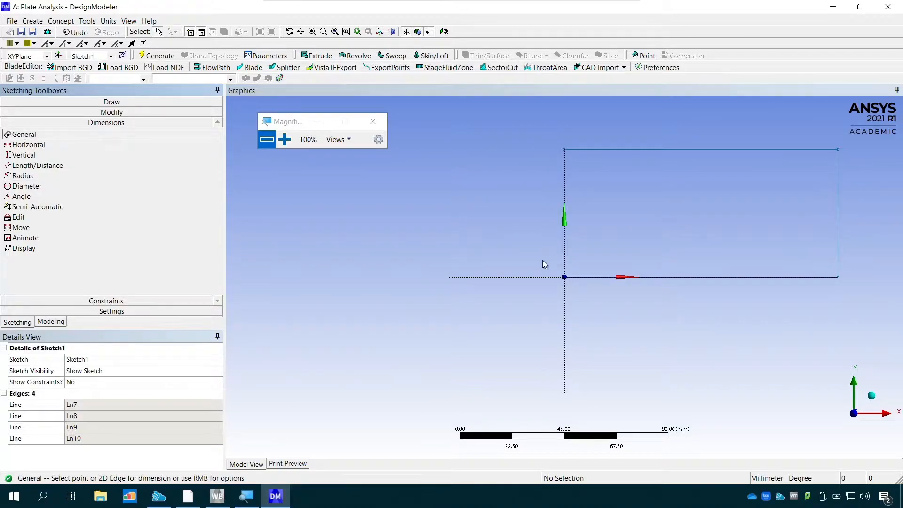
left_click(733, 277)
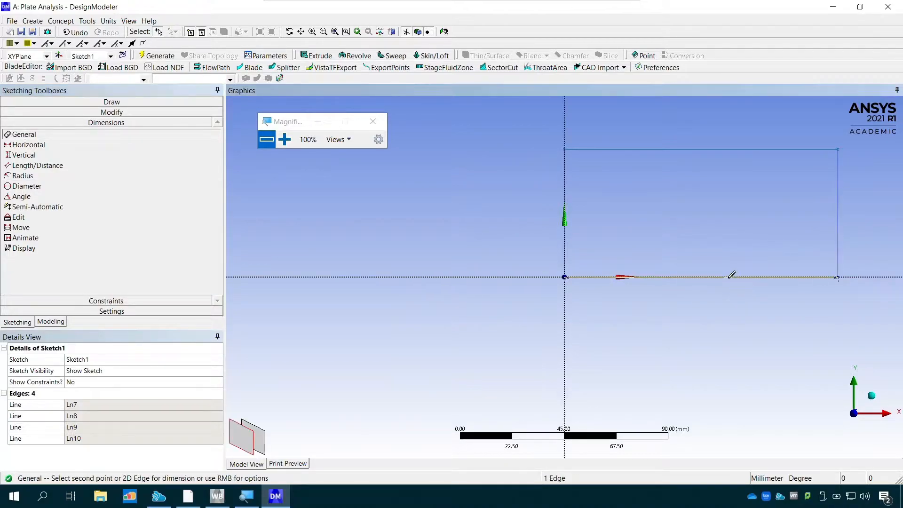
left_click(701, 281)
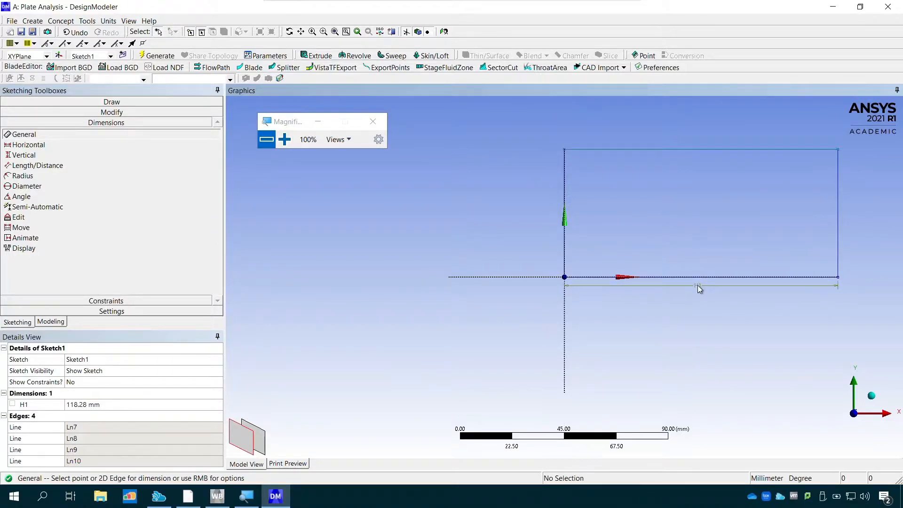
left_click(839, 232)
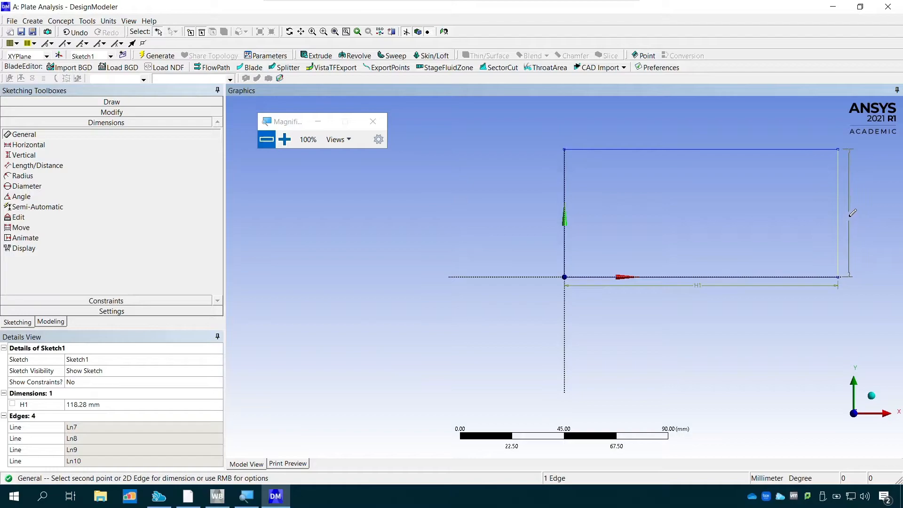
left_click(850, 214)
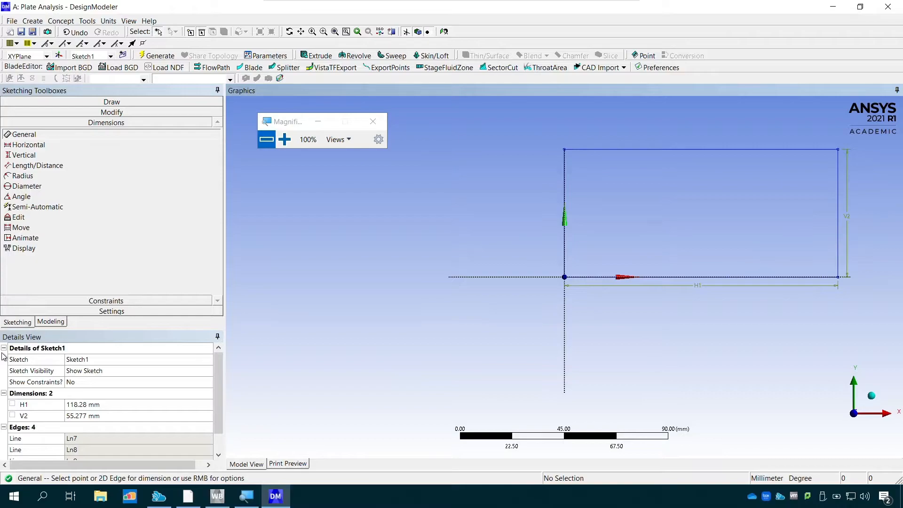
Step: Set the rectangle's horizontal dimension H1 to 200 mm
left_click(106, 404)
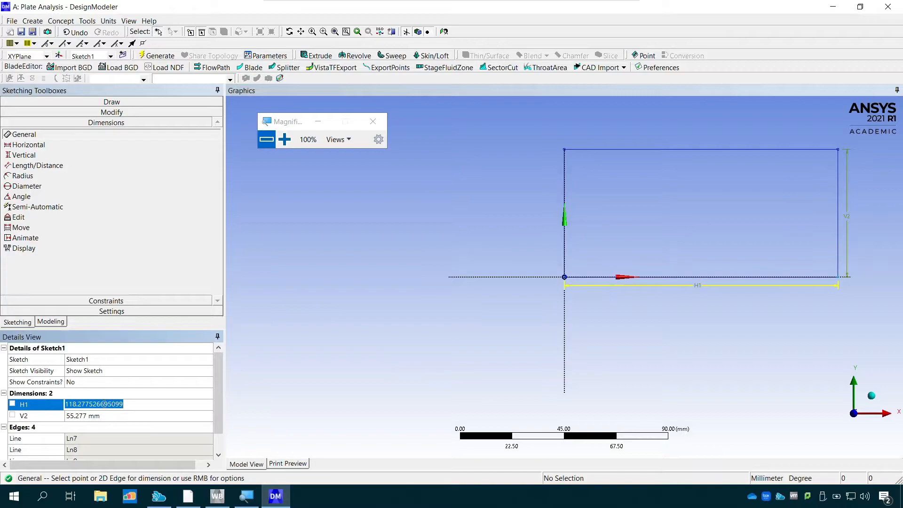
key("End")
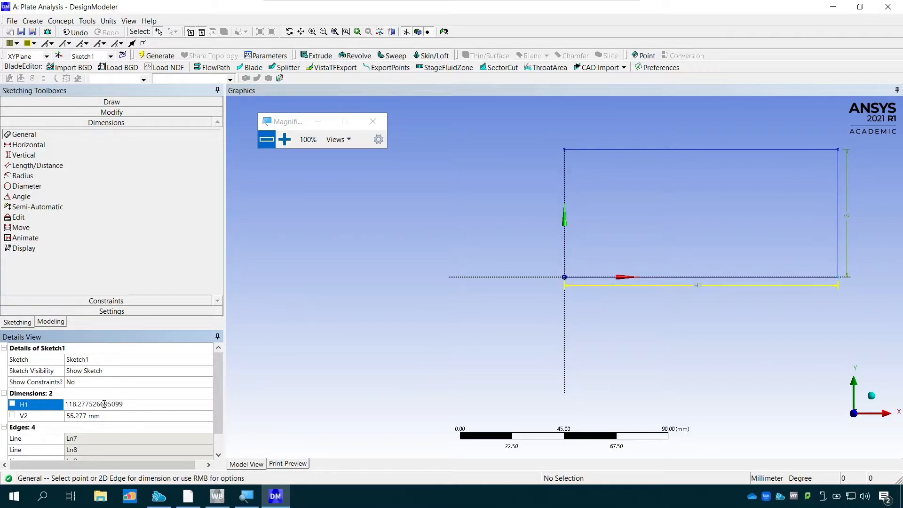
key("shift+Home")
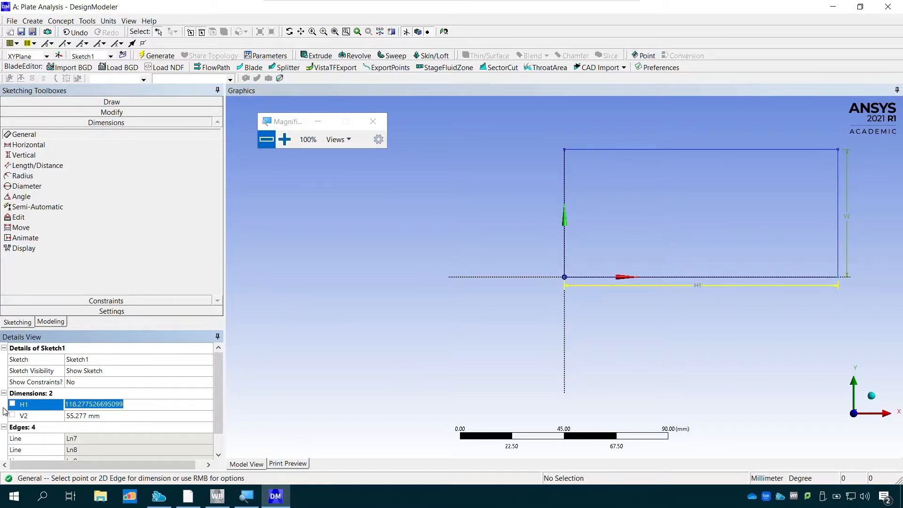
type("200")
key("Return")
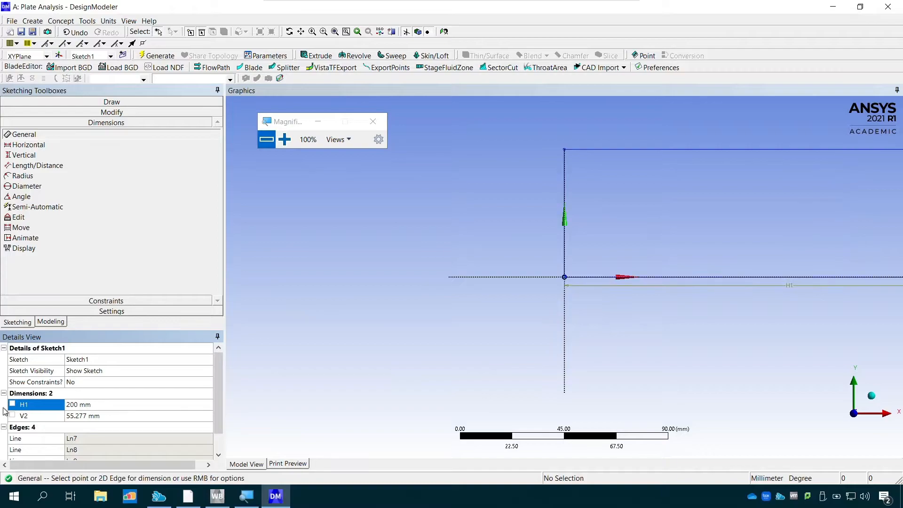
Step: Set the rectangle's vertical dimension V2 to 50 mm and fit the whole sketch in the view
left_click(104, 417)
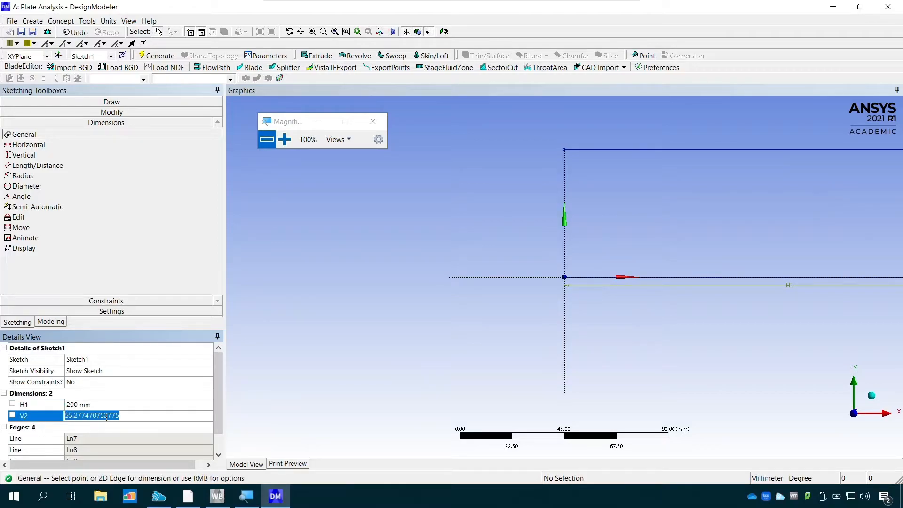
type("50")
key("Return")
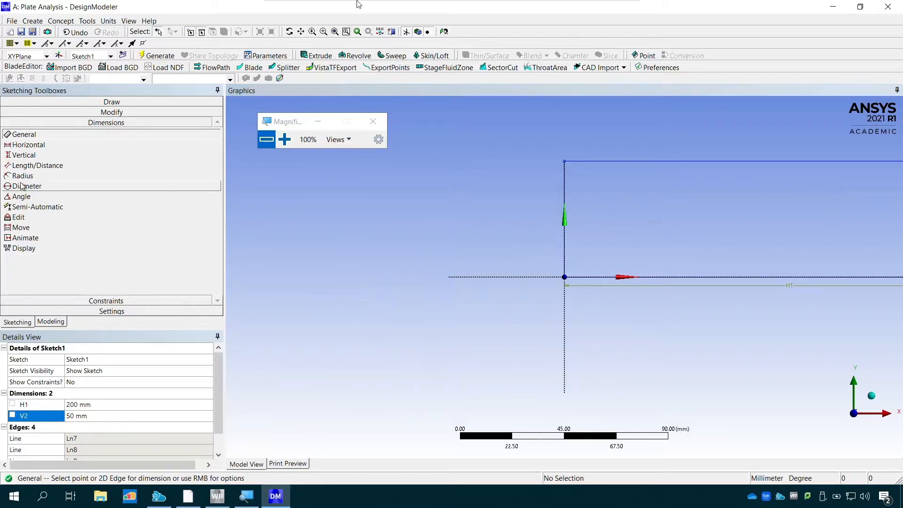
left_click(335, 31)
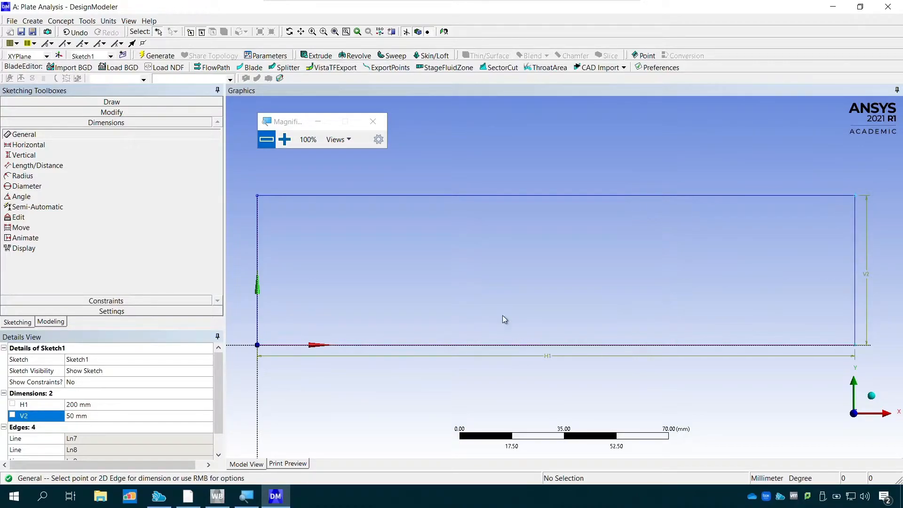
Step: Sketch a circle about 26 mm in diameter inside the rectangle, slightly below and toward the origin from its middle
left_click(109, 102)
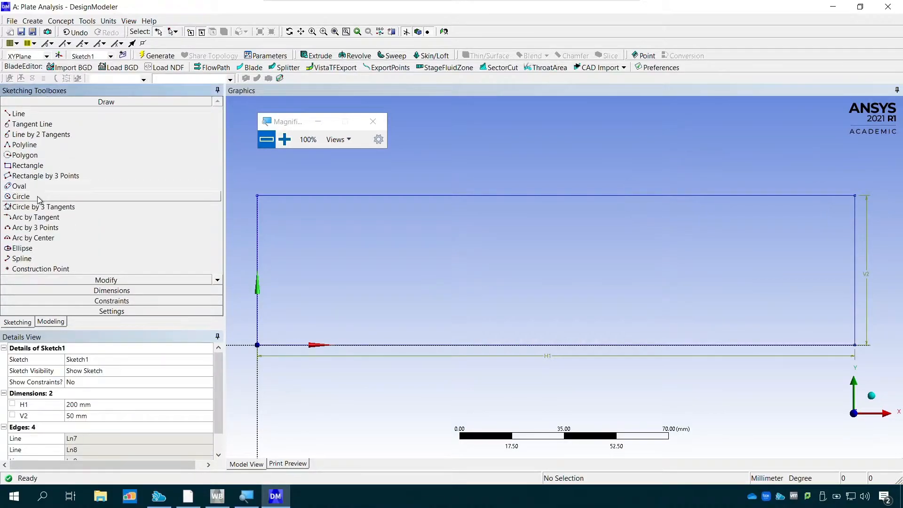
left_click(38, 196)
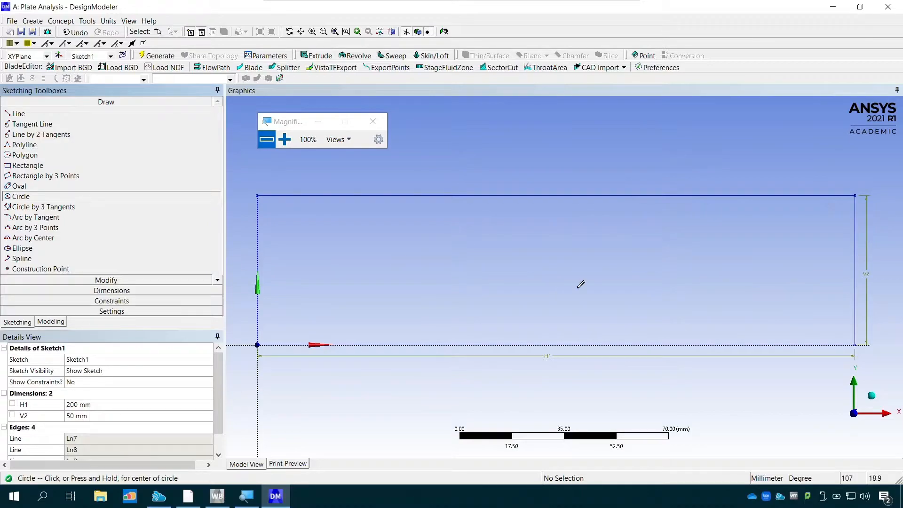
left_click(543, 293)
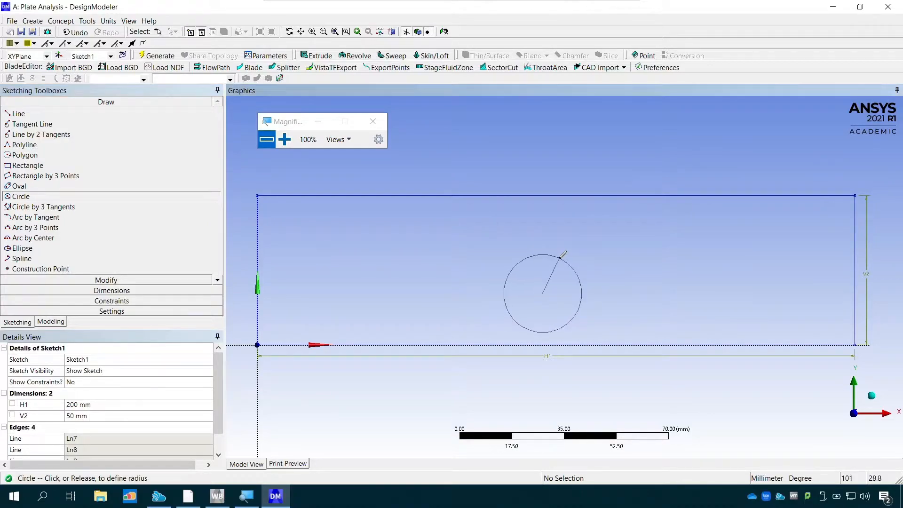
left_click(562, 260)
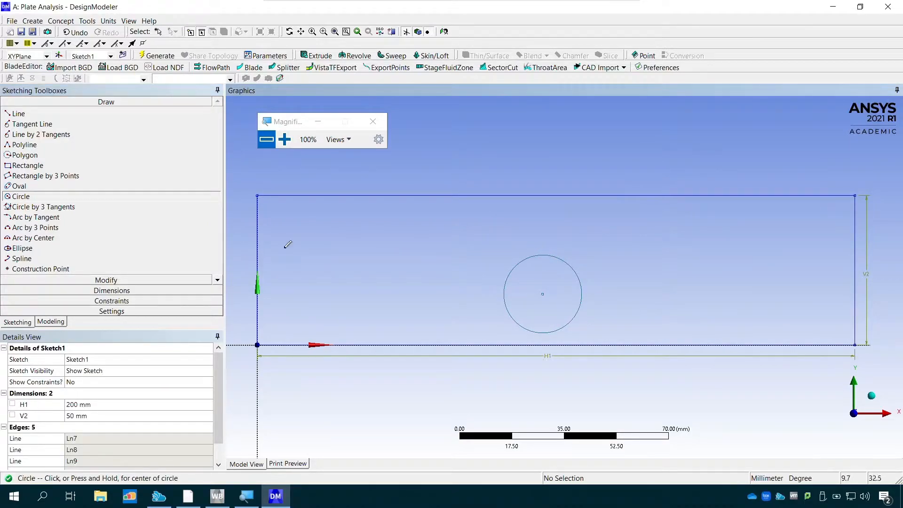
Step: Add a general diameter dimension to the circle and set it to 25 mm
left_click(142, 291)
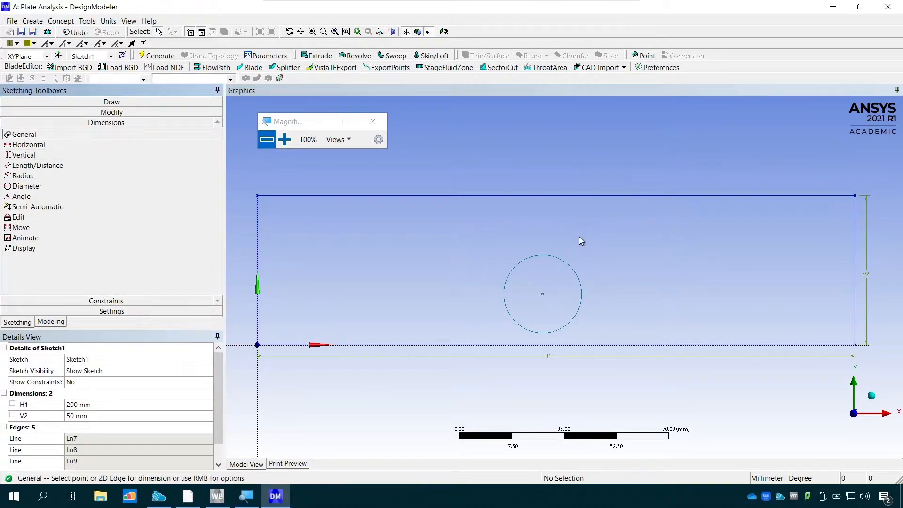
left_click(571, 266)
left_click(594, 233)
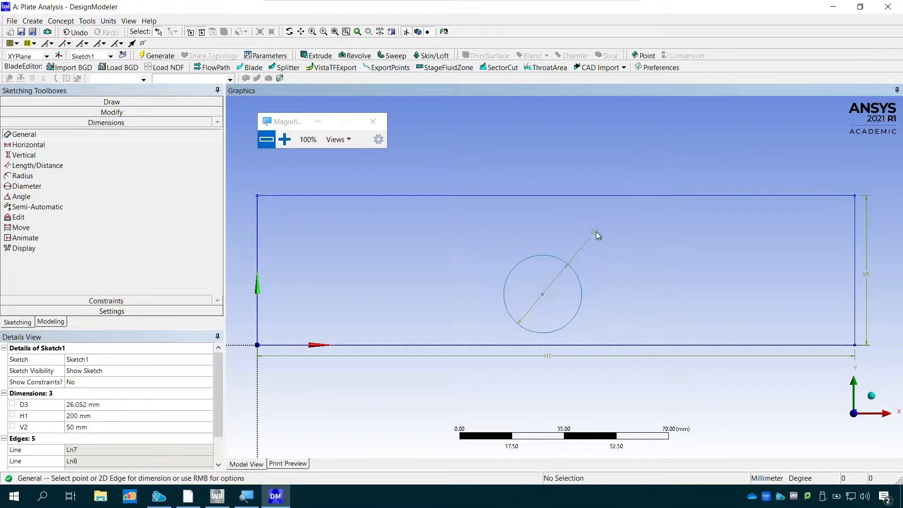
left_click(96, 406)
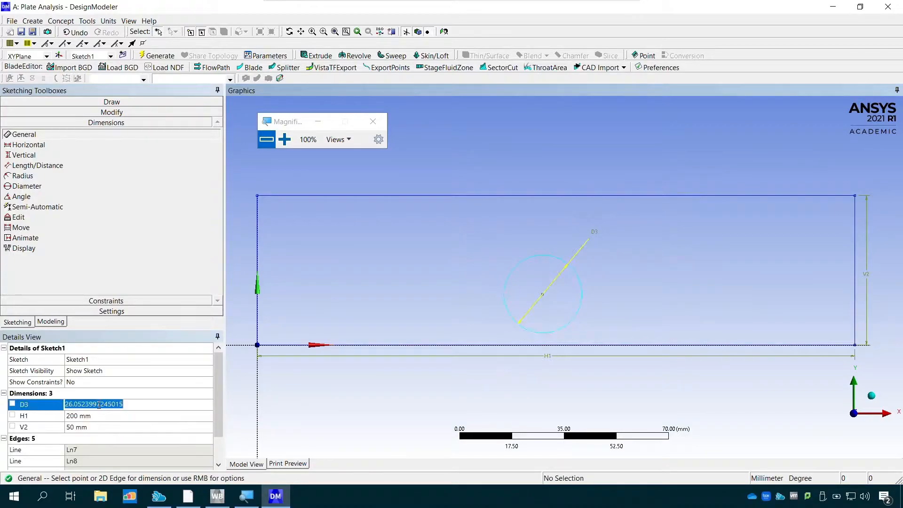
type("25")
key("Return")
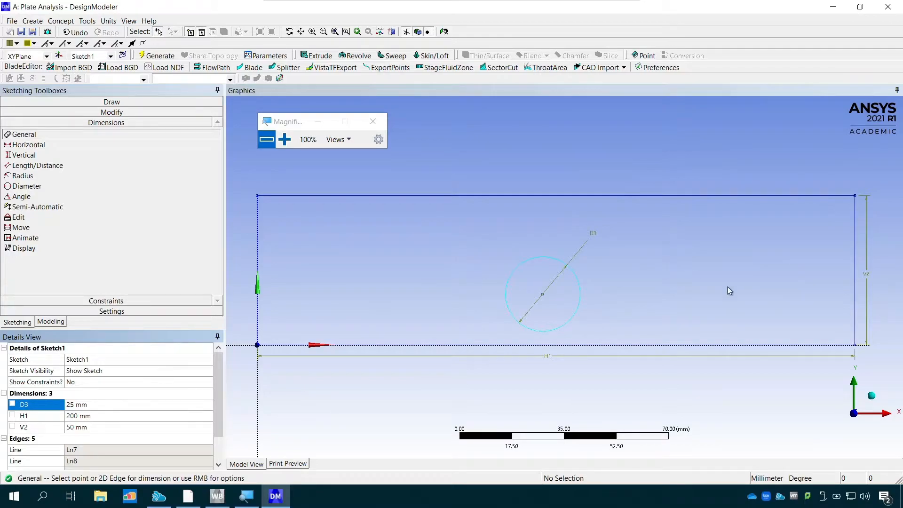
Step: Dimension the horizontal distance from the circle's centre to the vertical edge at the origin and set it to 100 mm
left_click(543, 295)
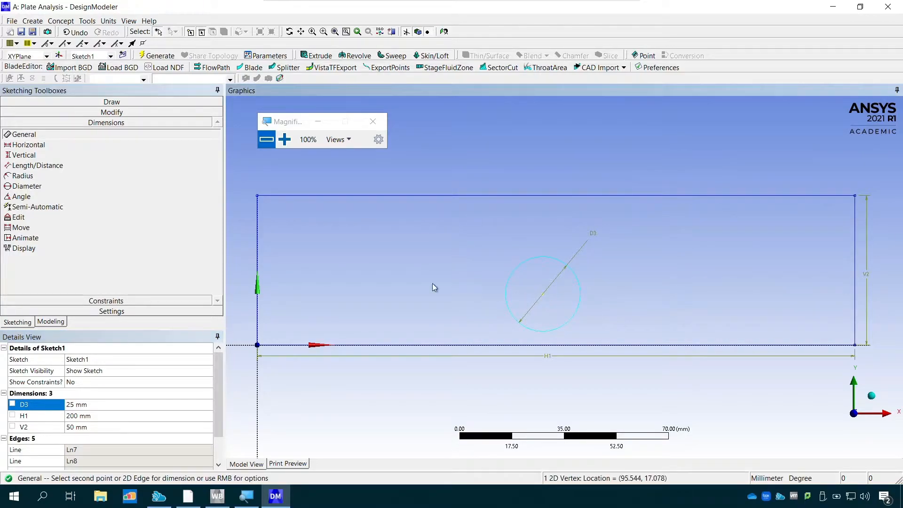
left_click(256, 265)
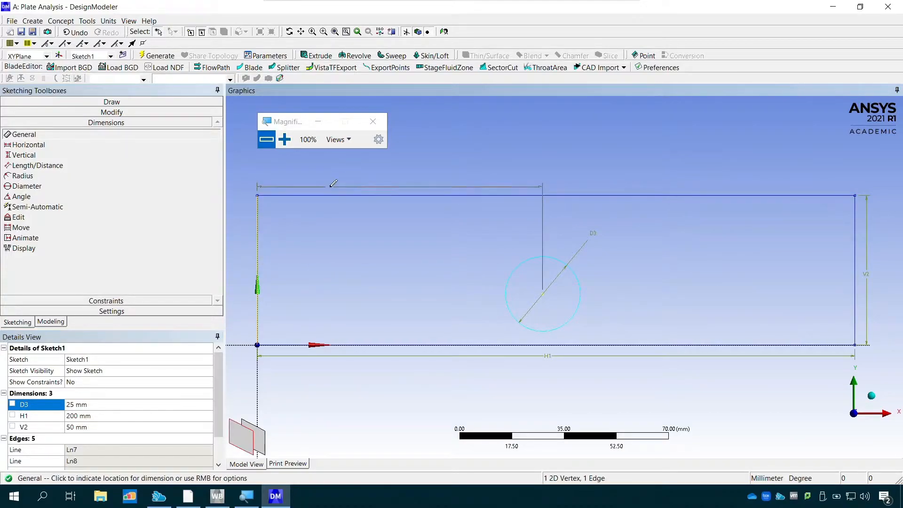
left_click(384, 175)
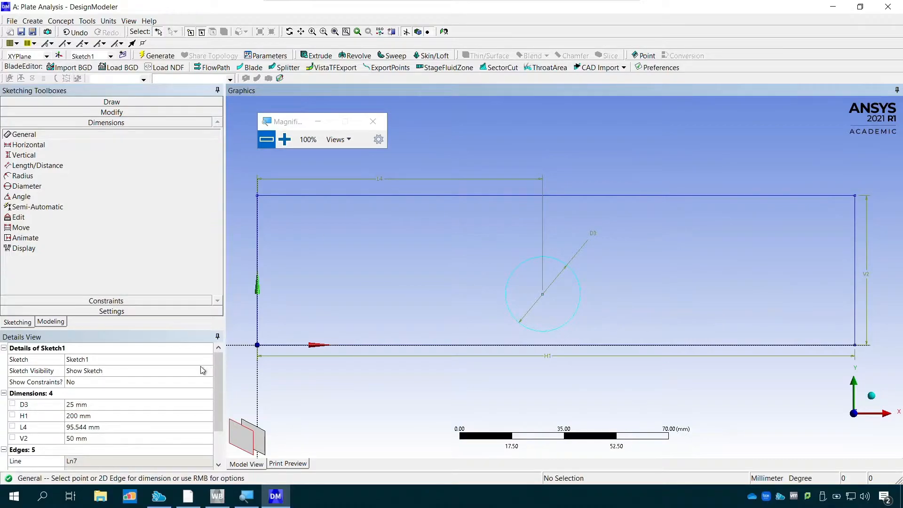
left_click(82, 429)
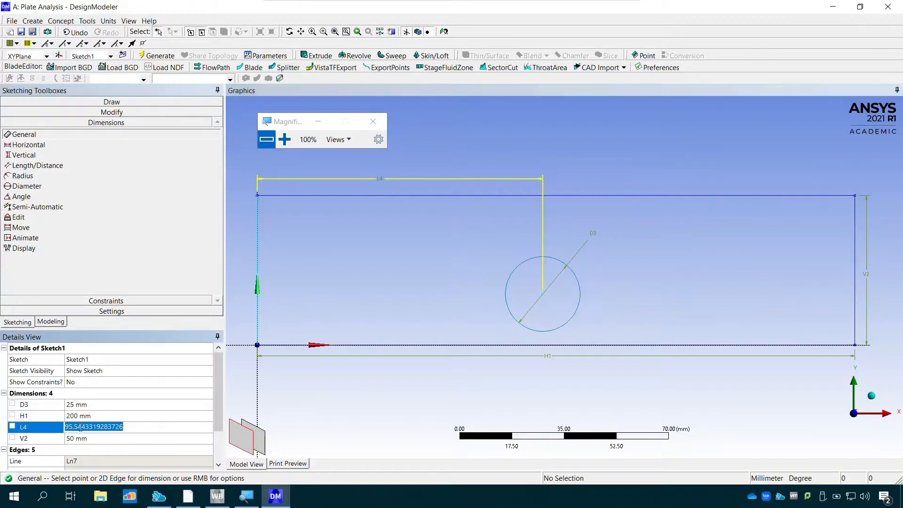
type("100")
key("Return")
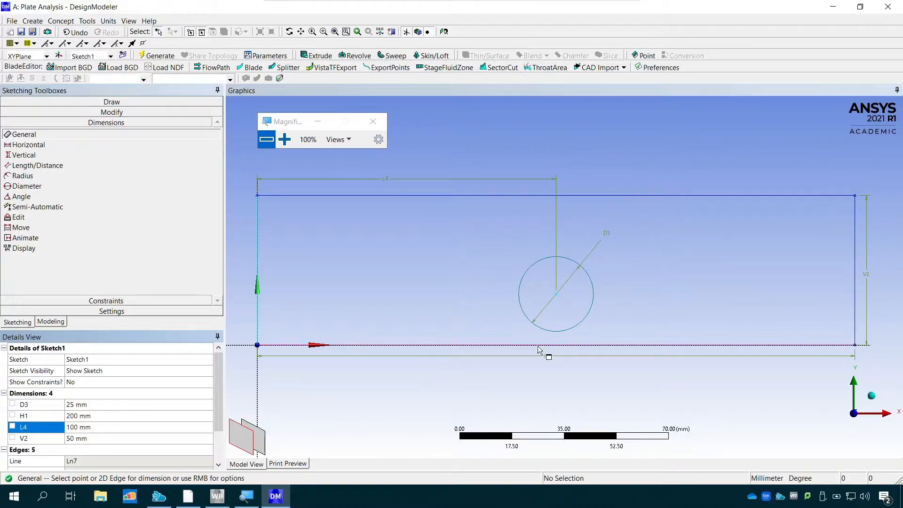
Step: Dimension the vertical distance from the circle's centre to the rectangle's lower edge and set it to 25 mm
left_click(556, 295)
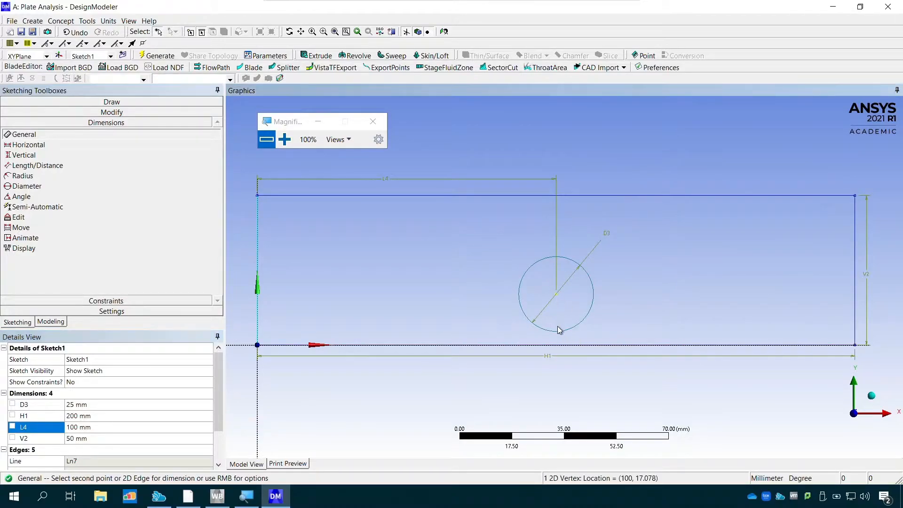
left_click(565, 346)
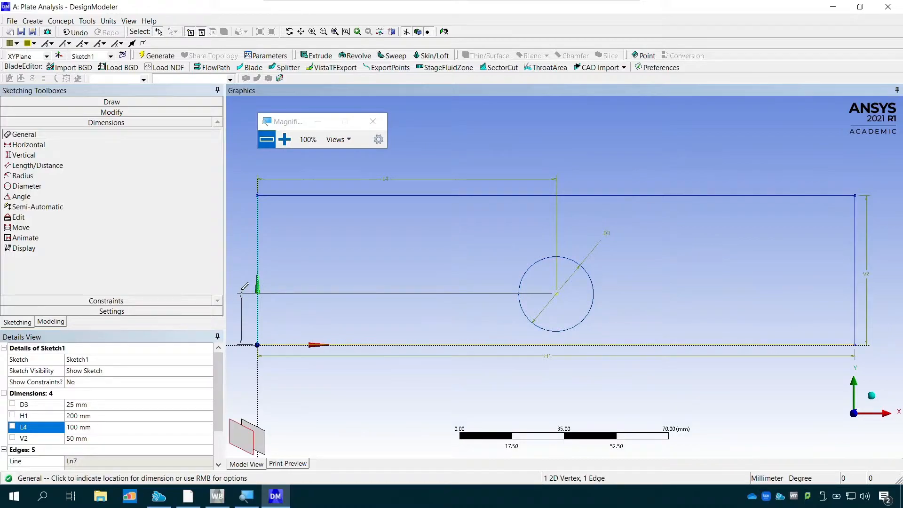
left_click(243, 312)
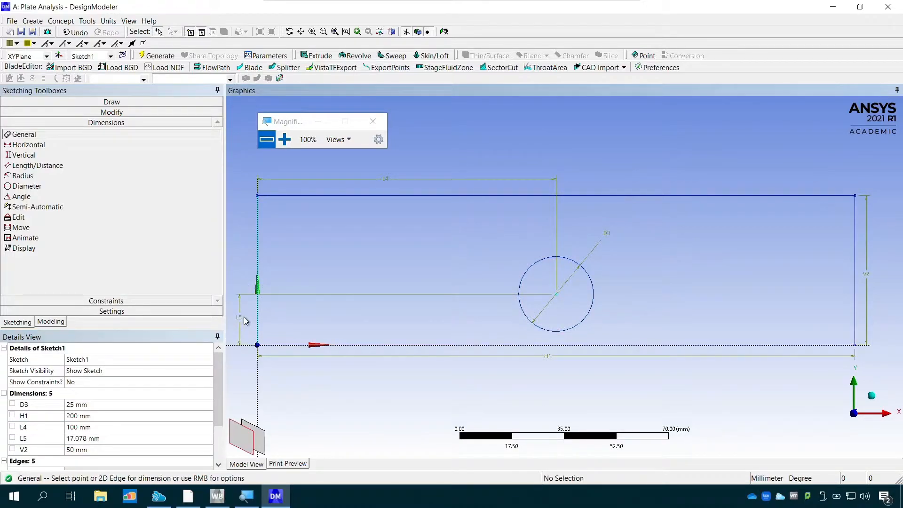
left_click(101, 438)
type("25")
key("Return")
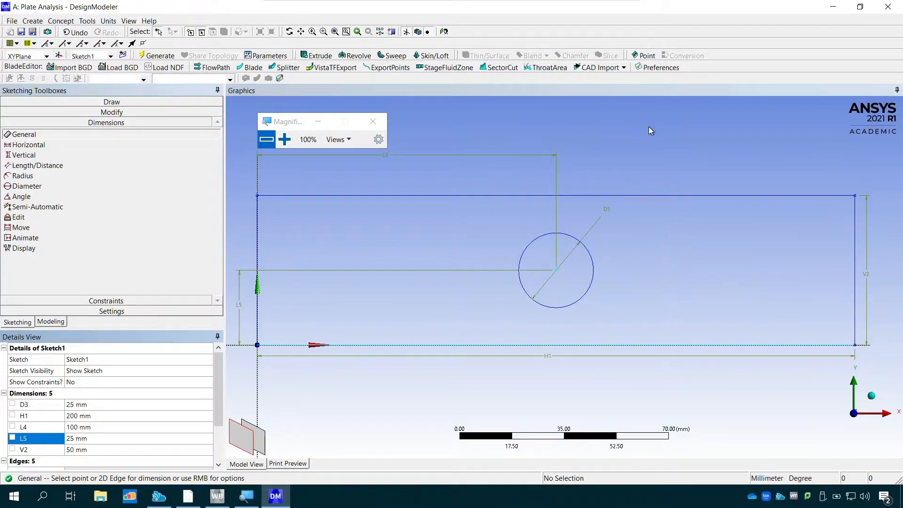
Step: Extrude Sketch1 as Add Material to a fixed depth of 5 mm and generate the plate body
middle_click_drag(653, 129, 597, 156)
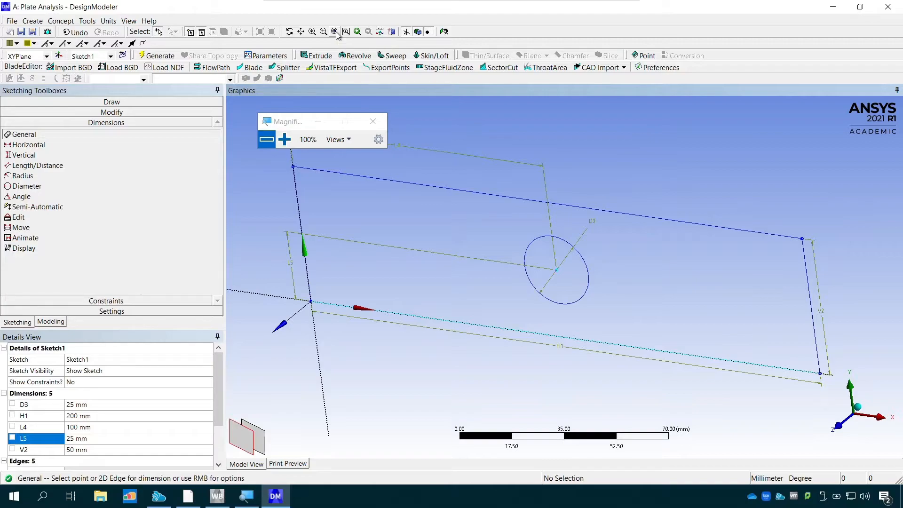
left_click(52, 322)
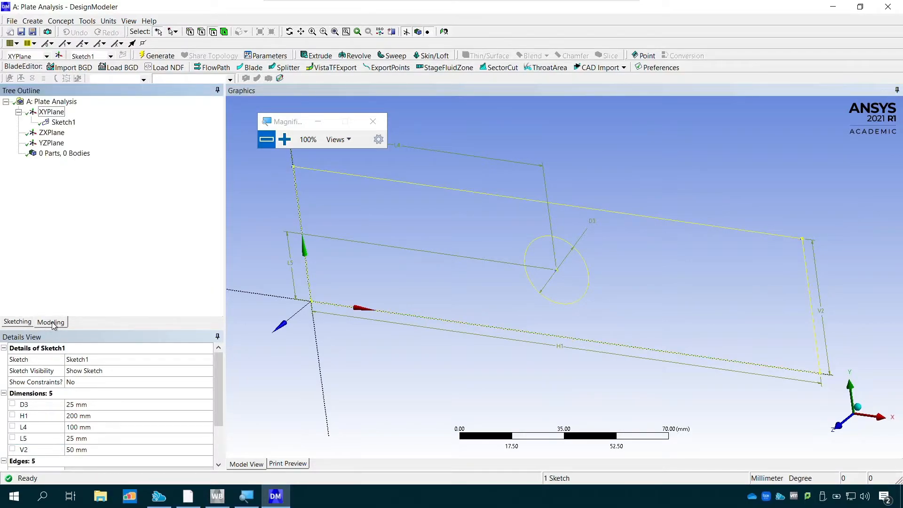
left_click(318, 56)
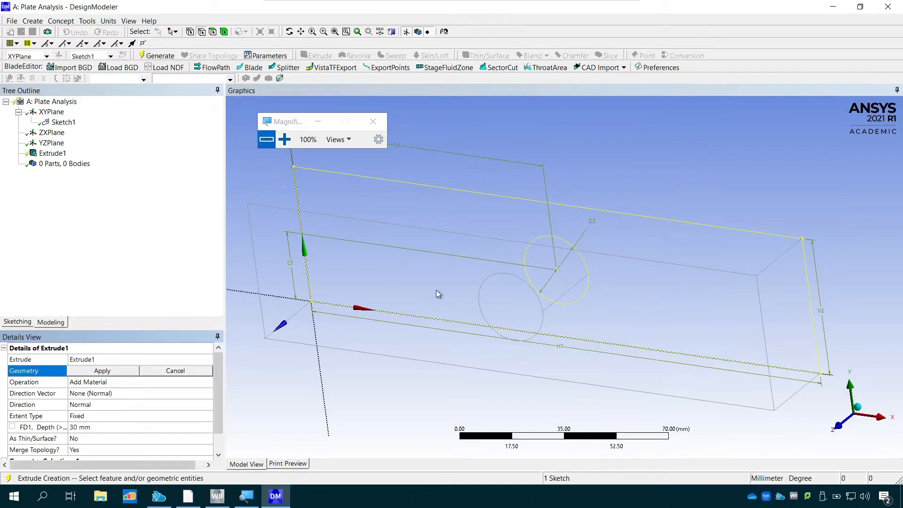
left_click(103, 372)
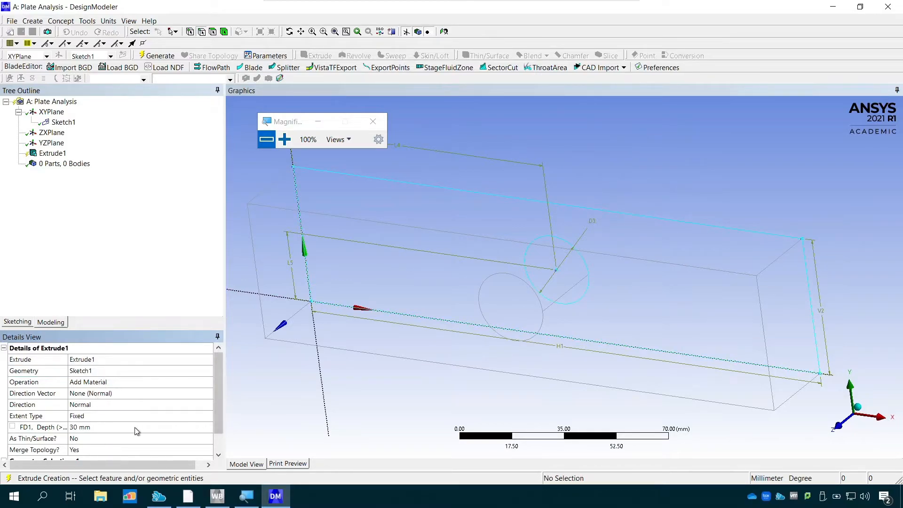
left_click(92, 429)
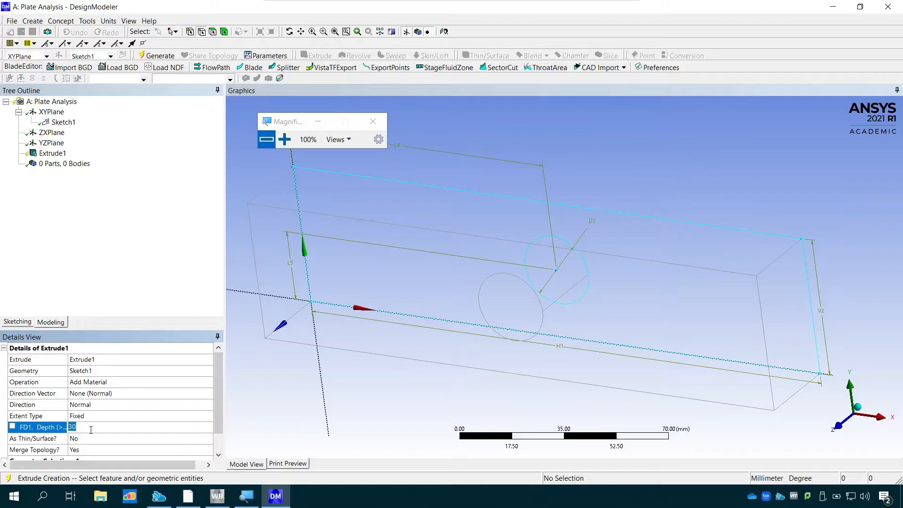
type("5")
key("Return")
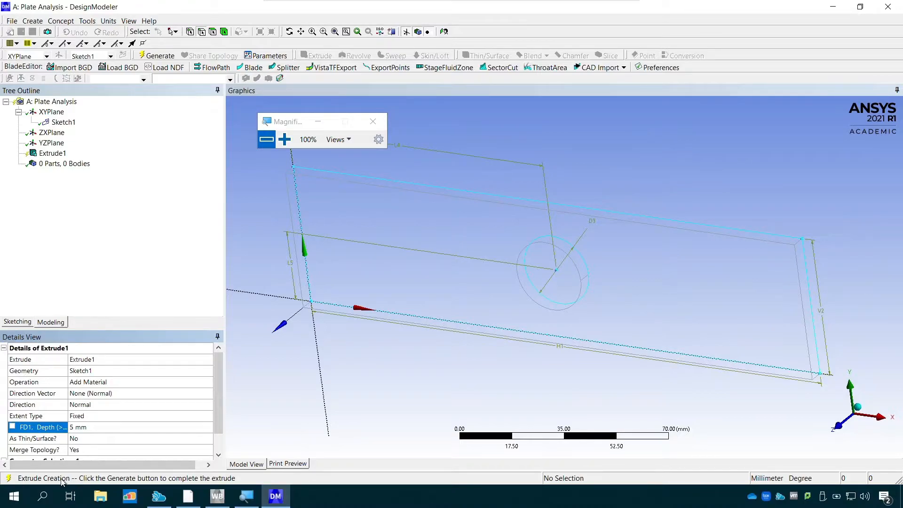
left_click(169, 56)
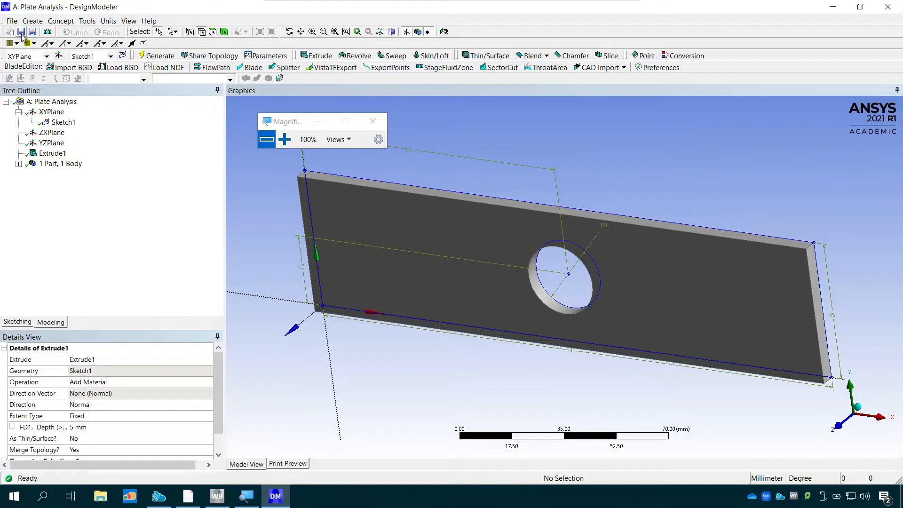
Step: Switch to Workbench, open the Static Structural system's Model in Mechanical, and show the geometry view instead of the worksheet
left_click(832, 8)
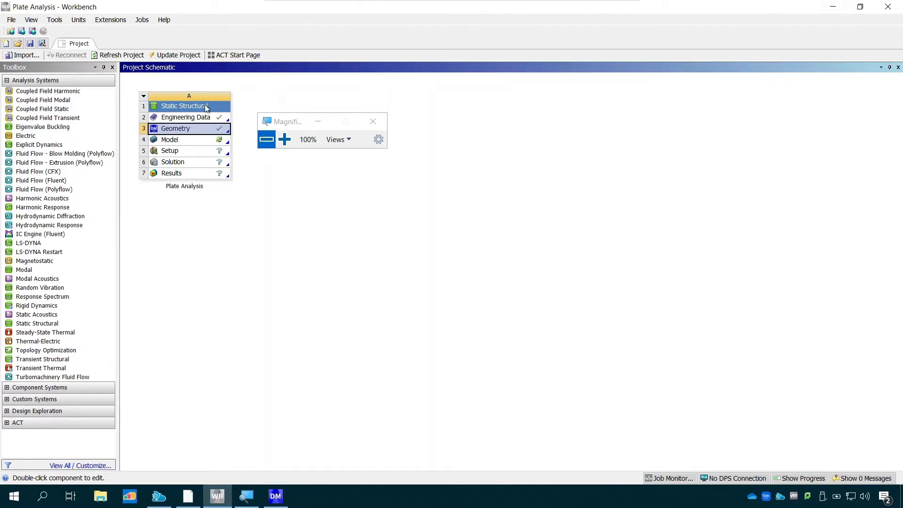
left_click_drag(289, 123, 173, 422)
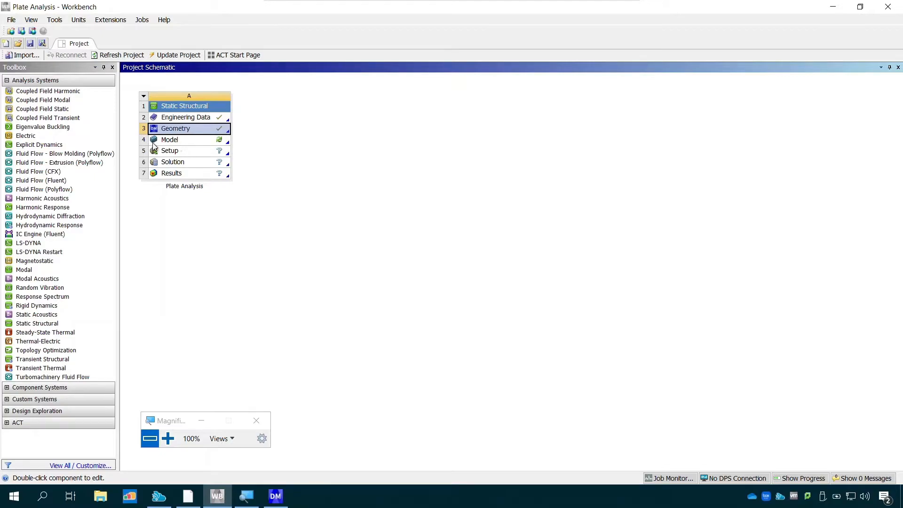
double_click(189, 141)
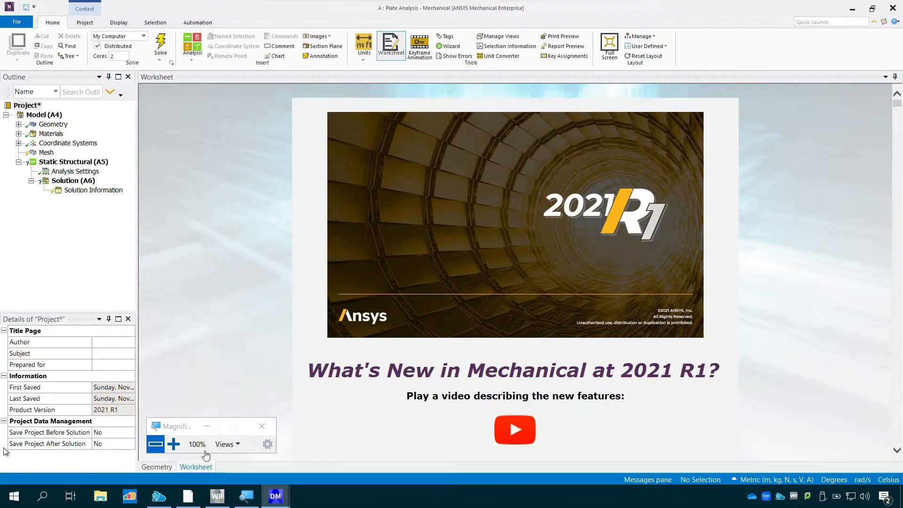
left_click(160, 467)
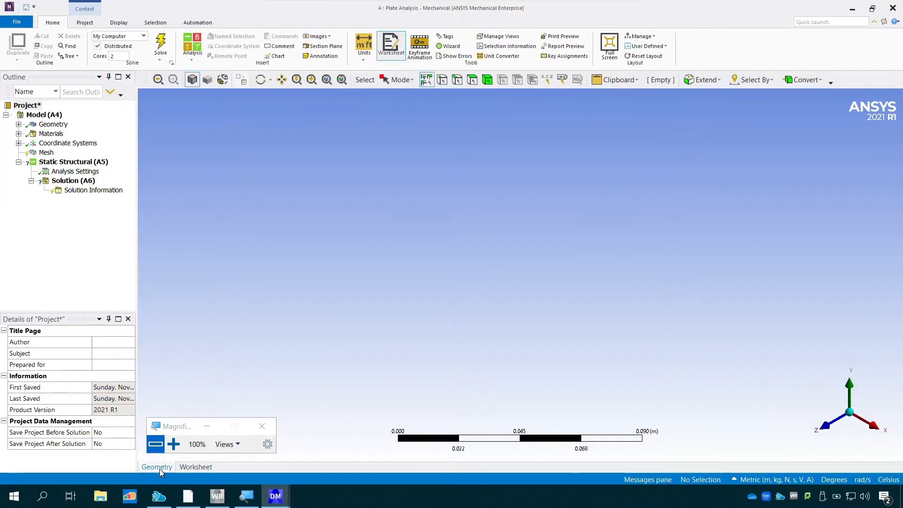
Step: Expand Geometry, select the Solid body, and widen its details so the material assignment is accessible
left_click(53, 124)
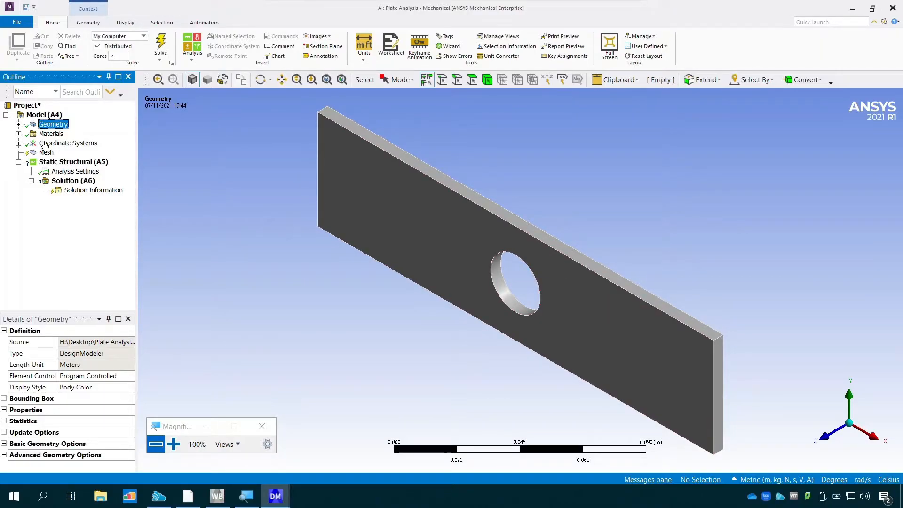
left_click(19, 124)
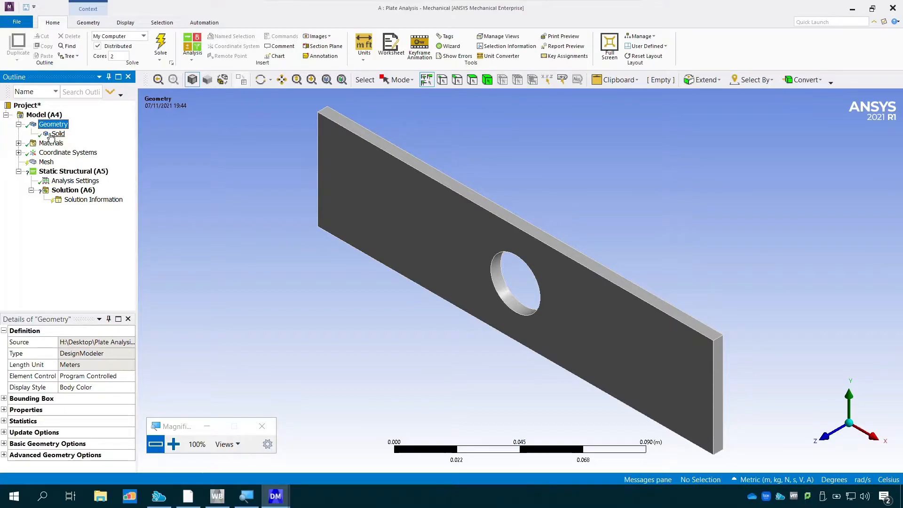
left_click(54, 135)
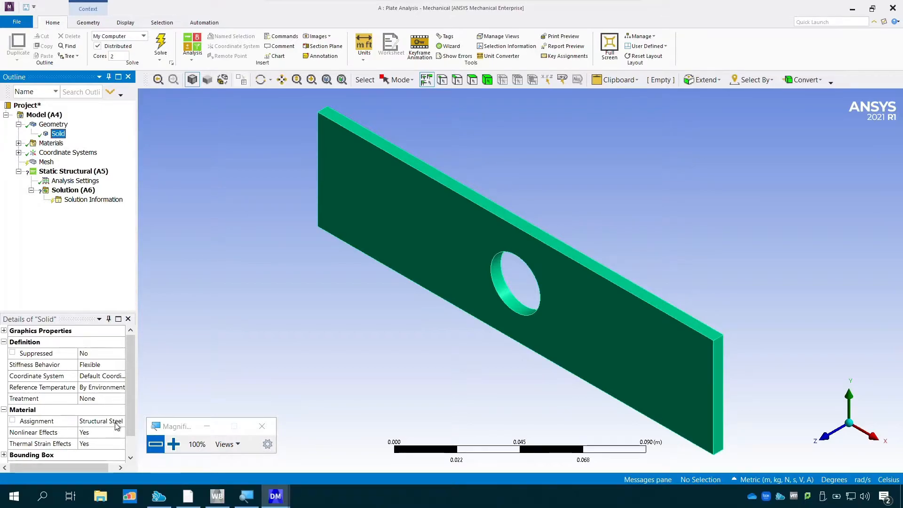
left_click(54, 125)
left_click(58, 135)
left_click_drag(140, 369, 148, 368)
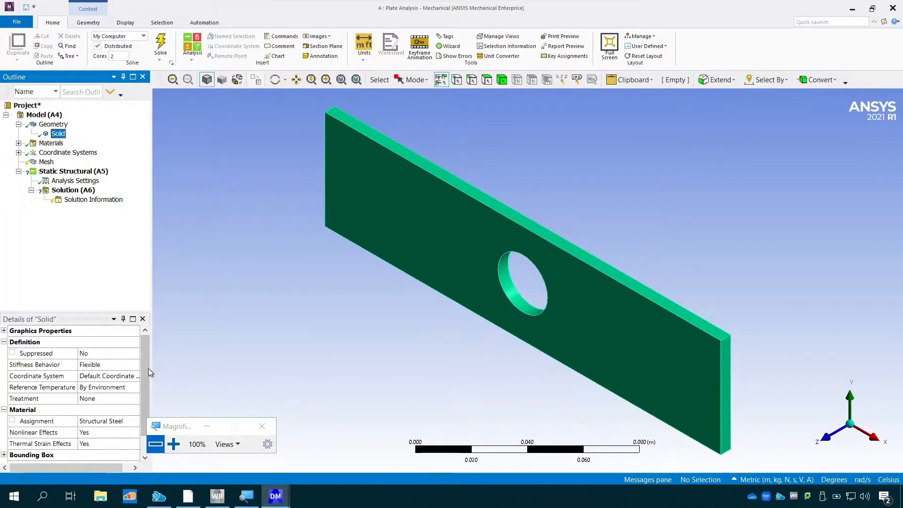
left_click_drag(173, 428, 204, 435)
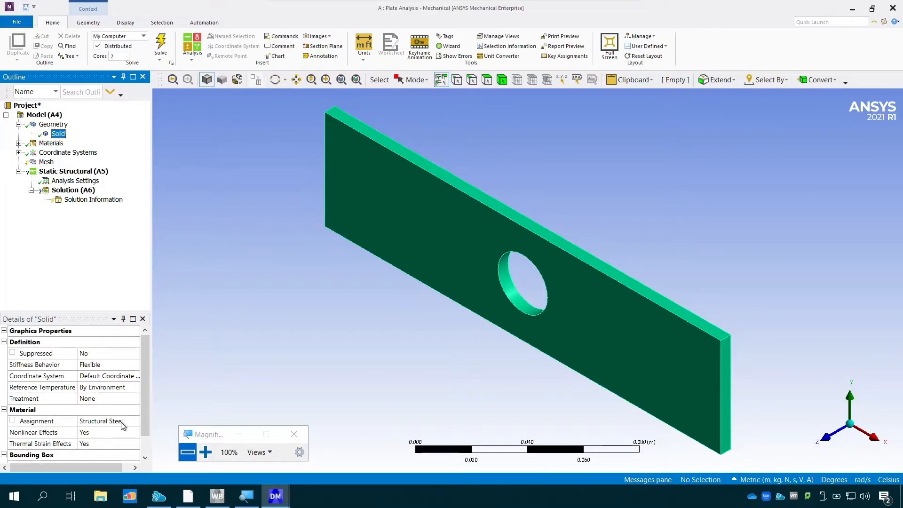
left_click_drag(101, 468, 117, 469)
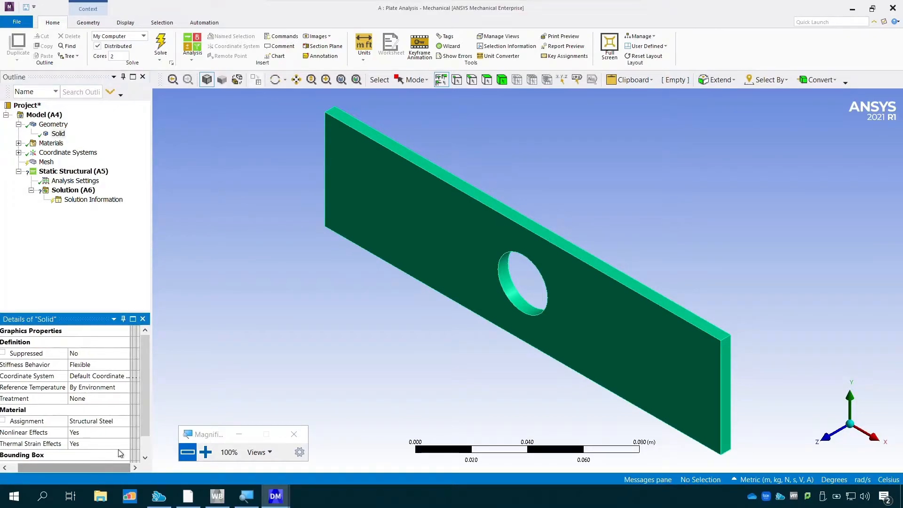
Step: Assign Stainless Steel as the material of the Solid body
left_click(131, 422)
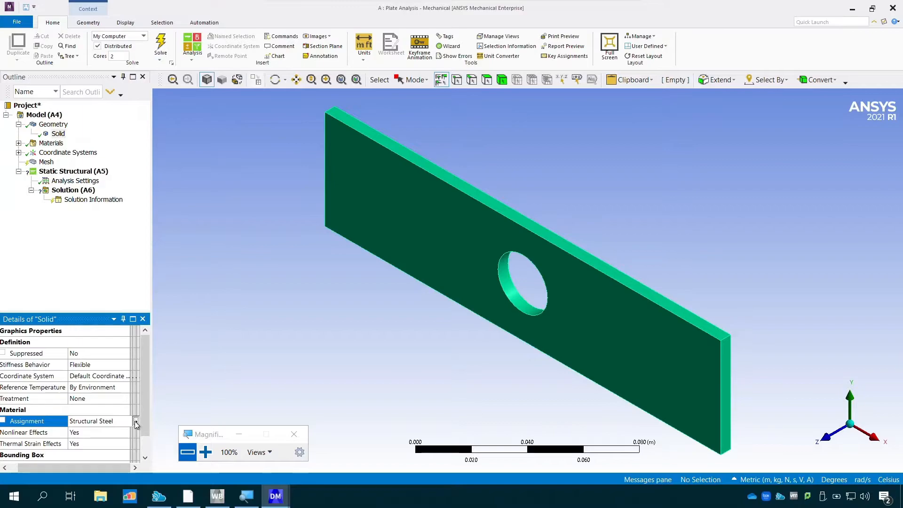
left_click(137, 424)
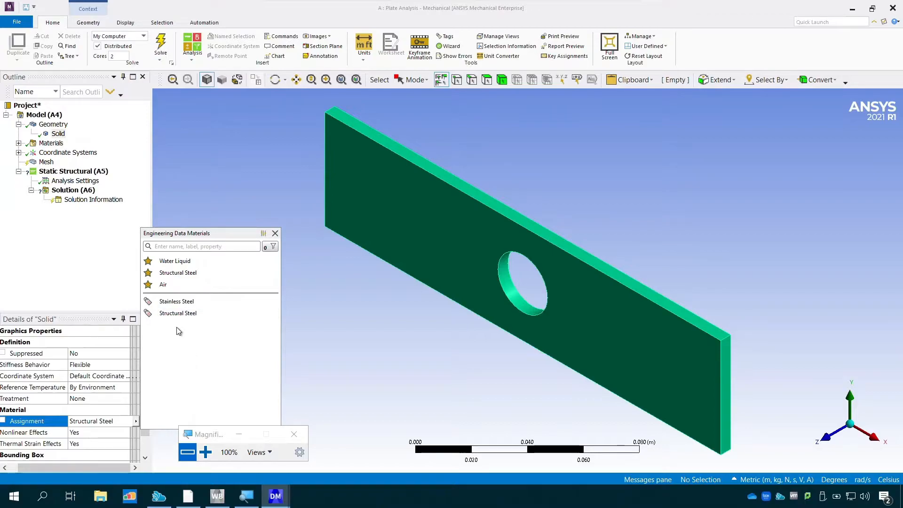
left_click(178, 302)
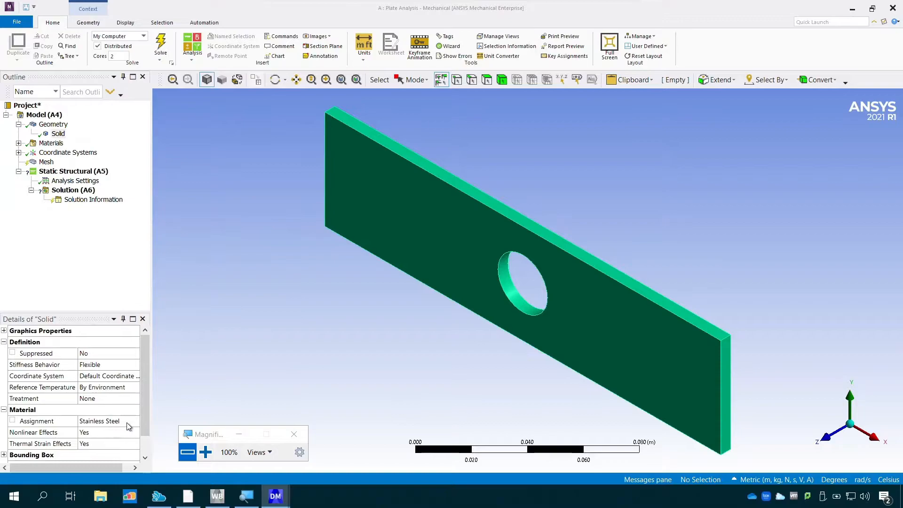
Step: Change the Solid body's material assignment to Structural Steel
left_click_drag(105, 470, 124, 467)
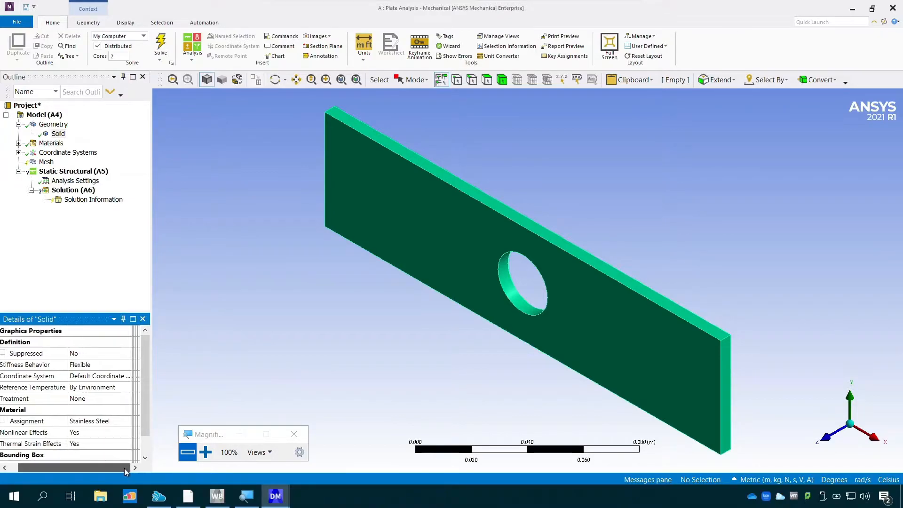
left_click(137, 423)
left_click(136, 423)
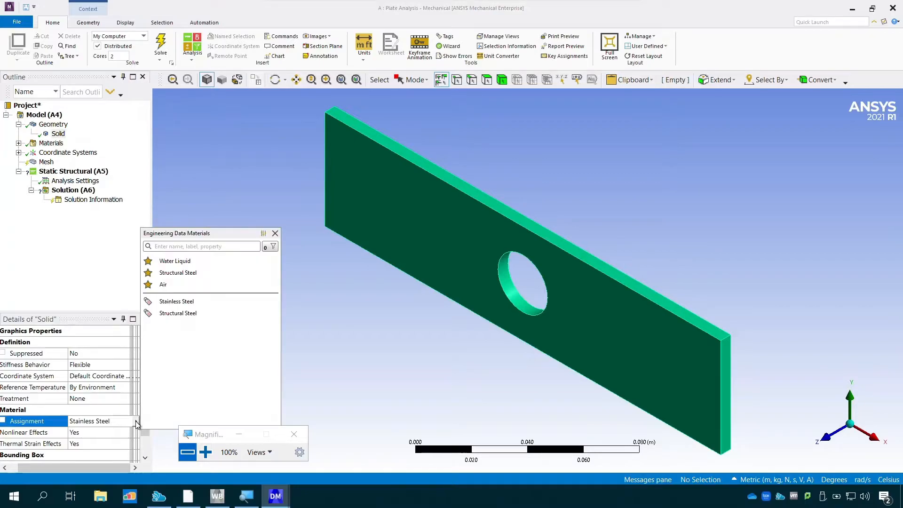
left_click(185, 314)
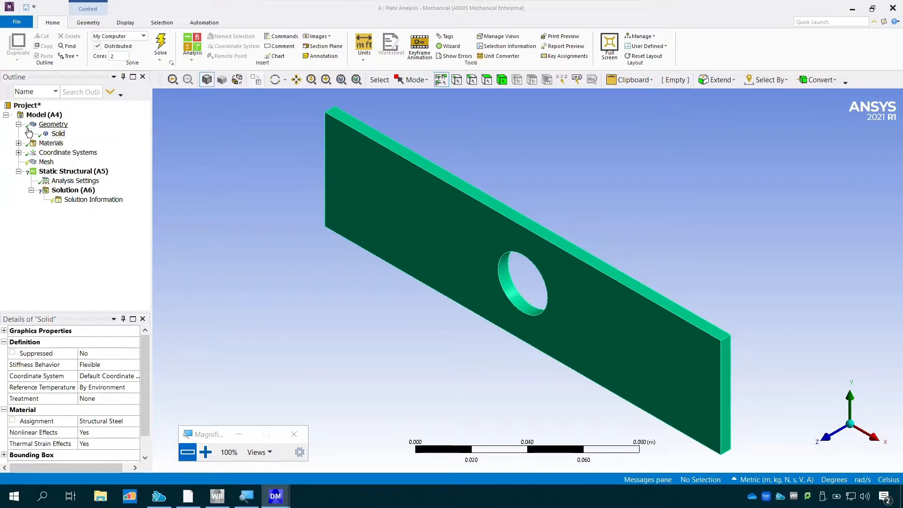
Step: Expand the Materials branch and generate the plate's mesh with the default settings
left_click(19, 143)
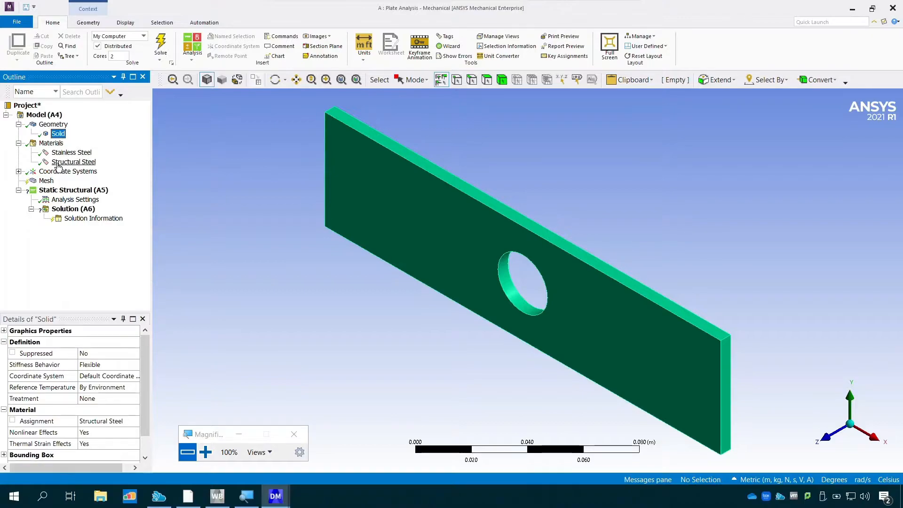
right_click(43, 185)
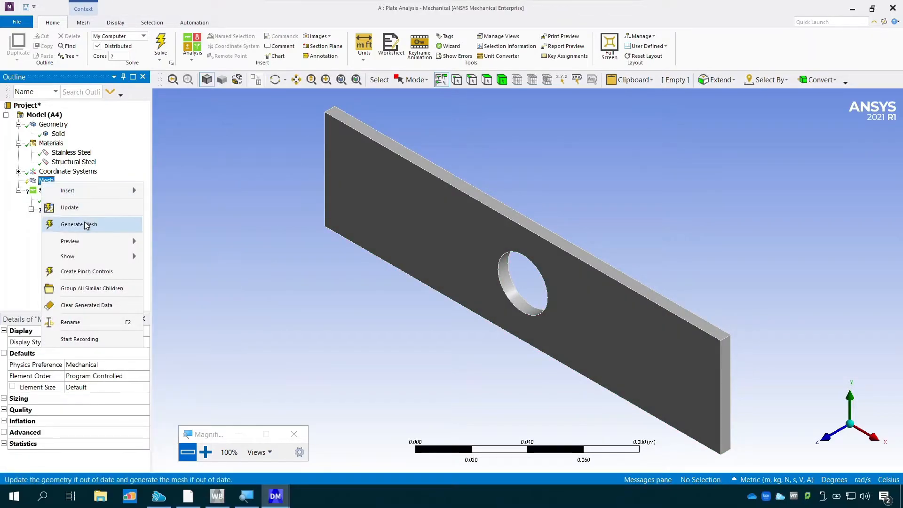
left_click(84, 225)
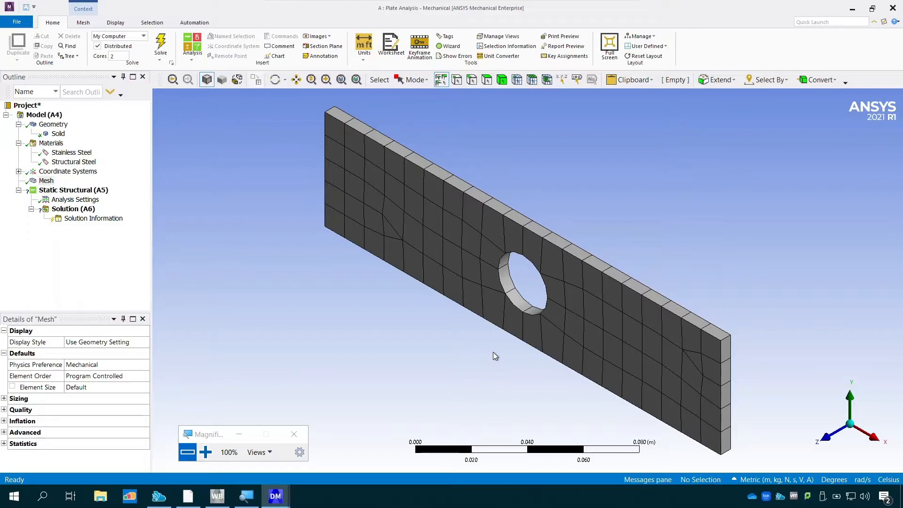
Step: Insert a Sizing control under Mesh and scope it to the whole plate body
right_click(47, 182)
mouse_move(66, 188)
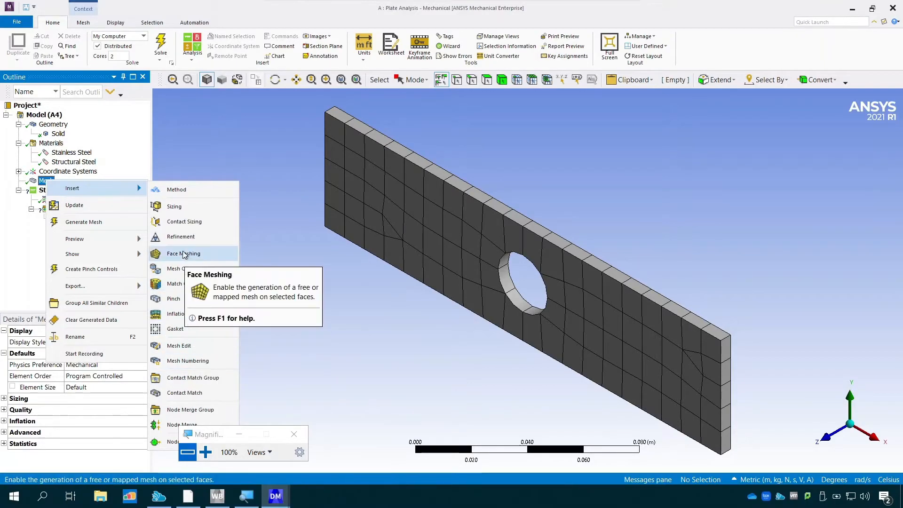
left_click(180, 206)
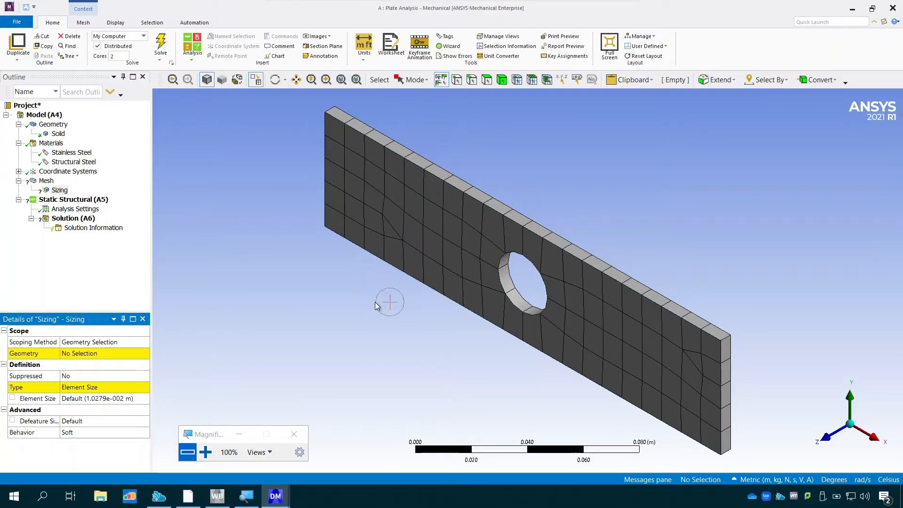
left_click(503, 83)
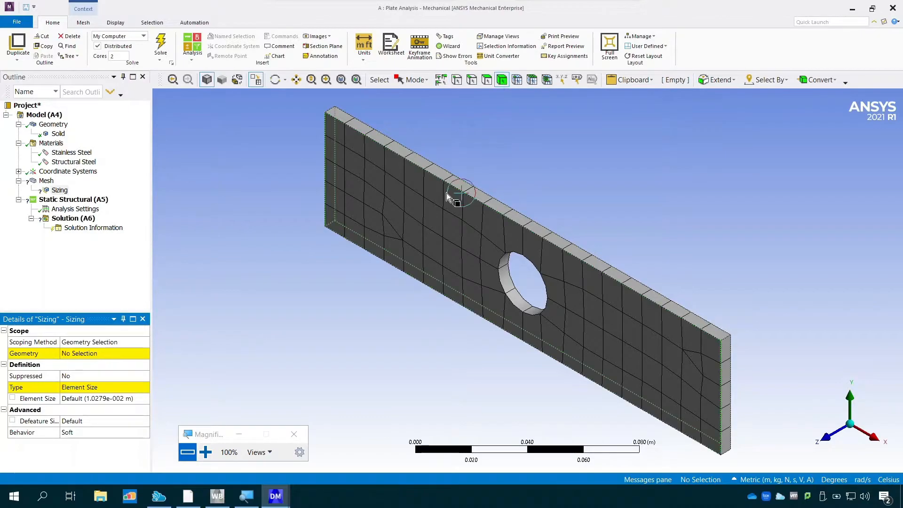
left_click(441, 216)
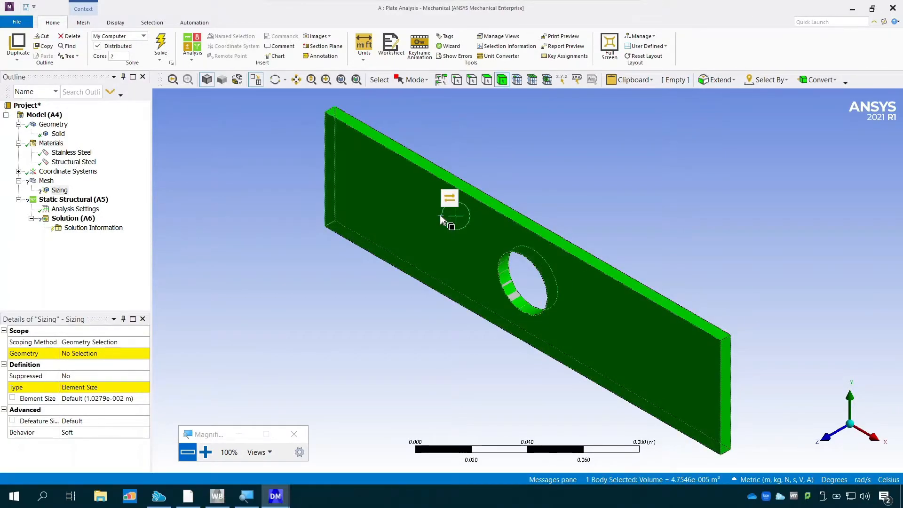
left_click(89, 352)
left_click(80, 353)
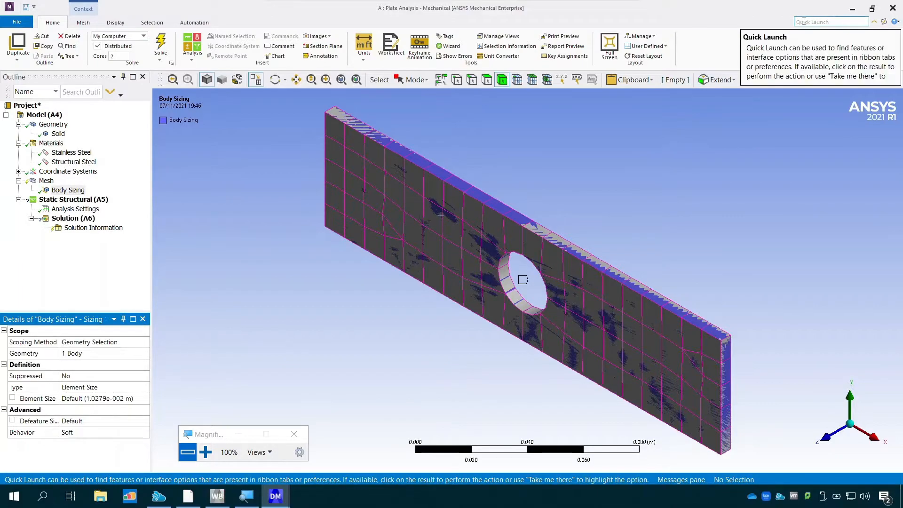
Step: Search the commands for "unit" and switch the unit system to Metric (mm, kg, N, s, mV, mA)
left_click(828, 21)
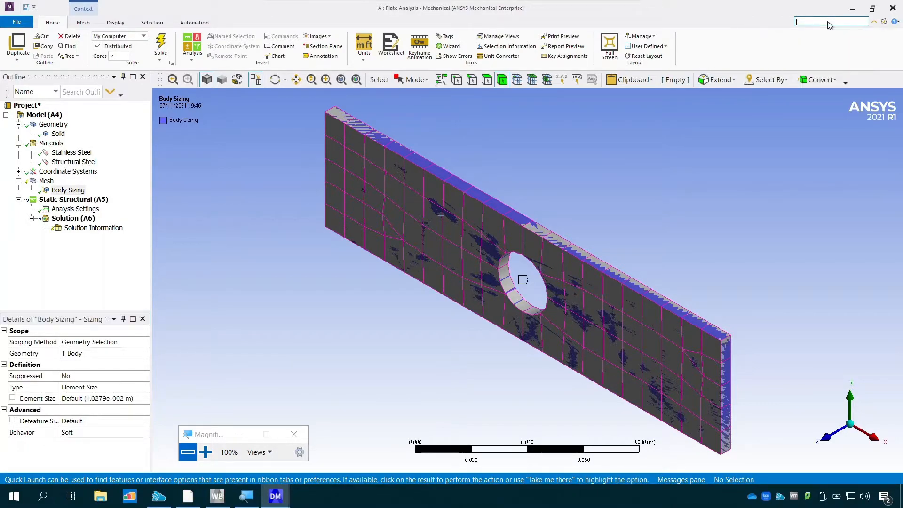
type("unit")
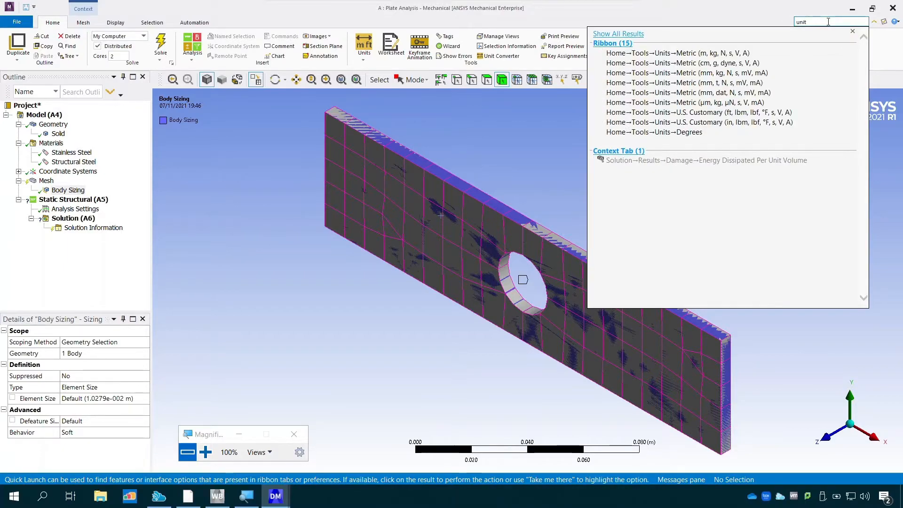
left_click(753, 73)
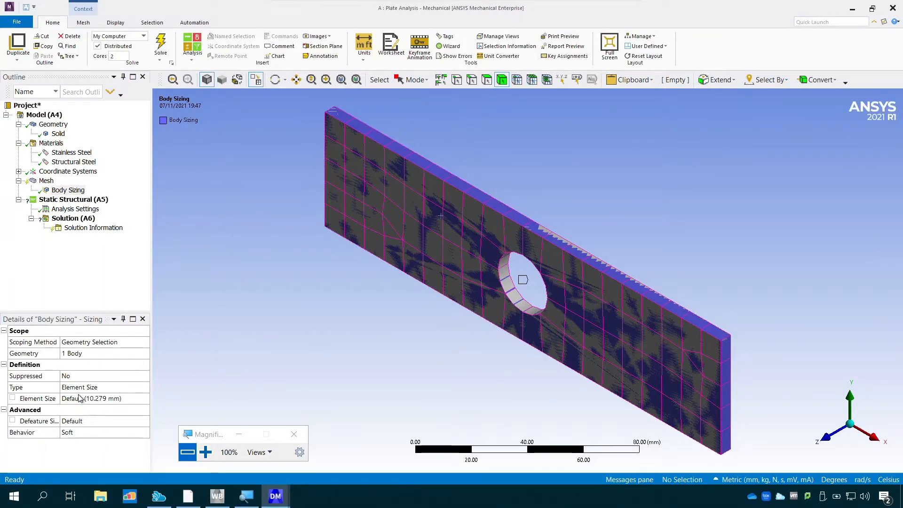
Step: Set the Body Sizing element size to 5 mm and update the mesh
left_click(120, 400)
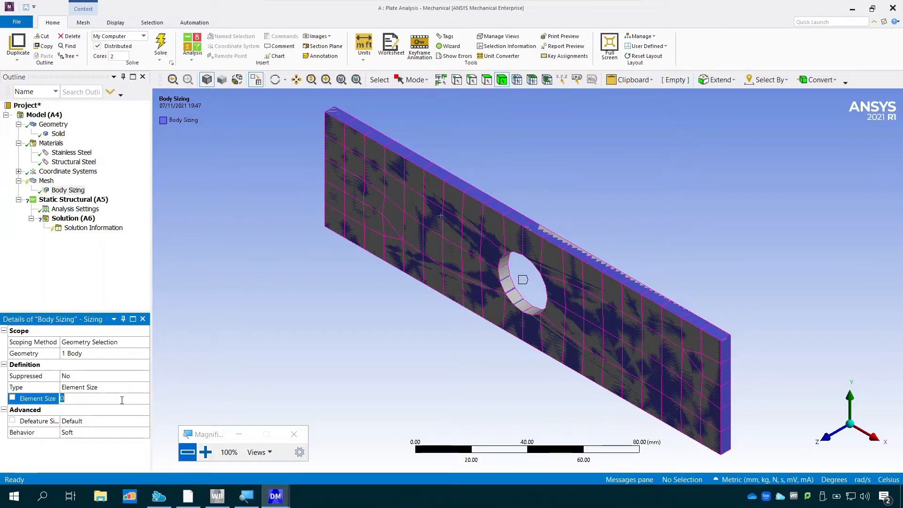
type("5")
key("Return")
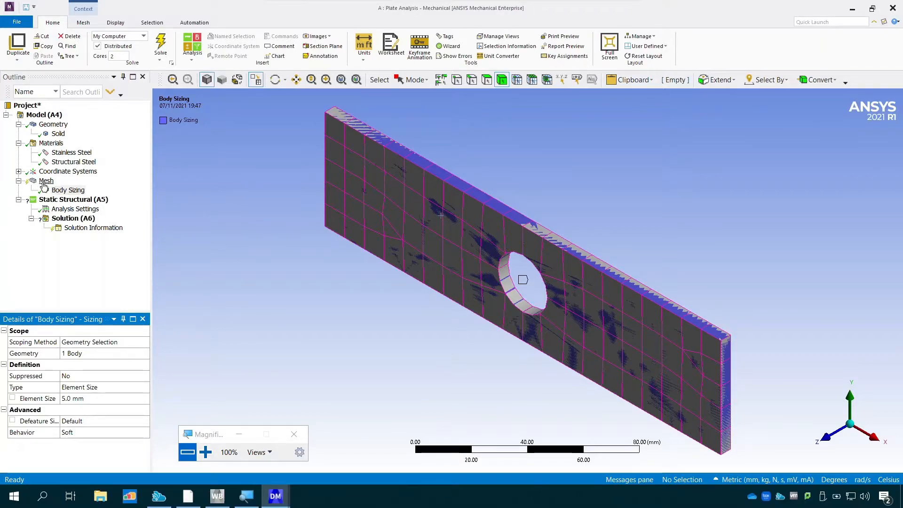
right_click(46, 183)
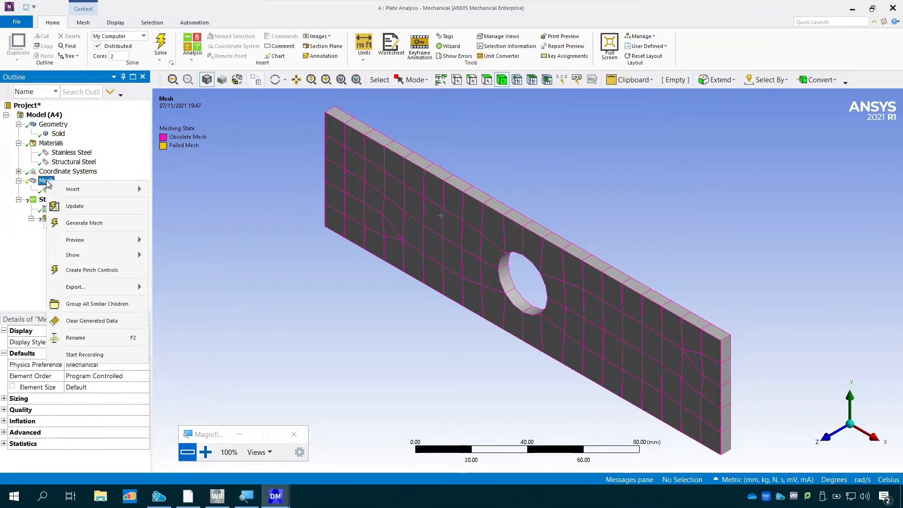
left_click(86, 210)
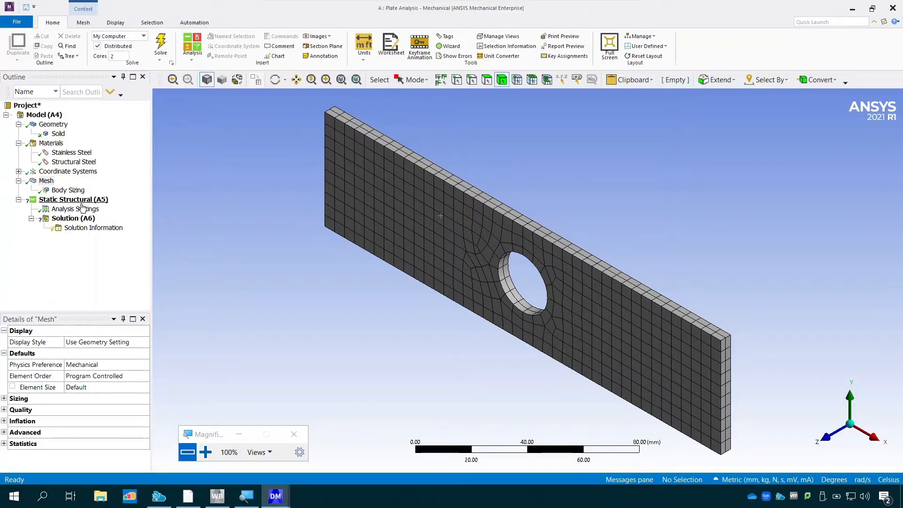
Step: Add a Fixed Support to the static structural analysis and scope it to the plate's short end face at the lower X end
left_click(63, 210)
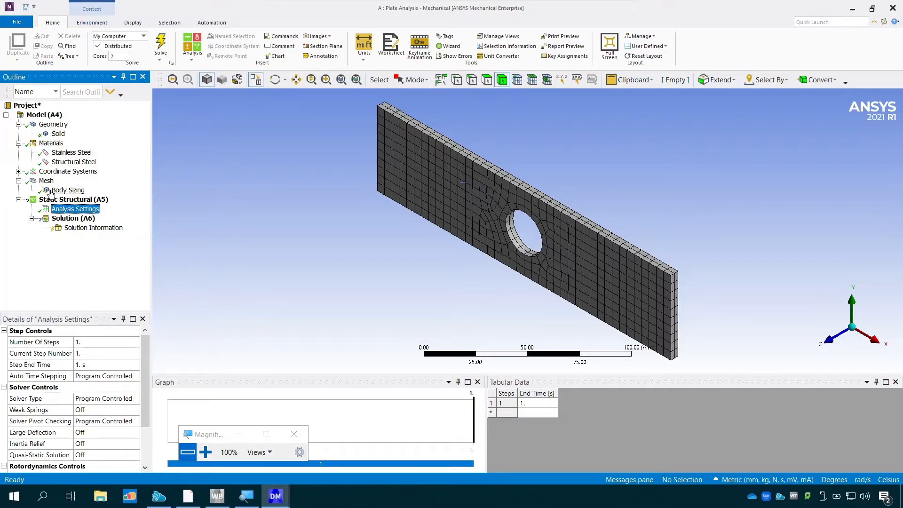
left_click(68, 190)
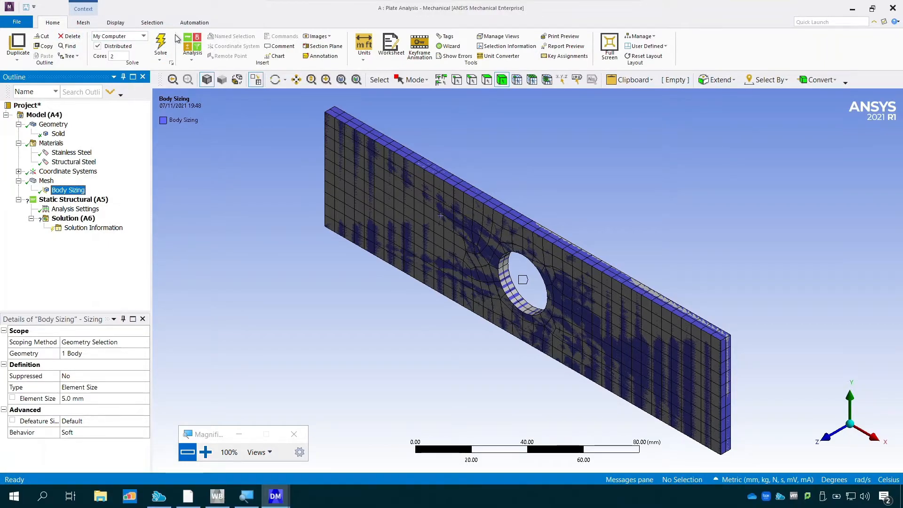
left_click(80, 209)
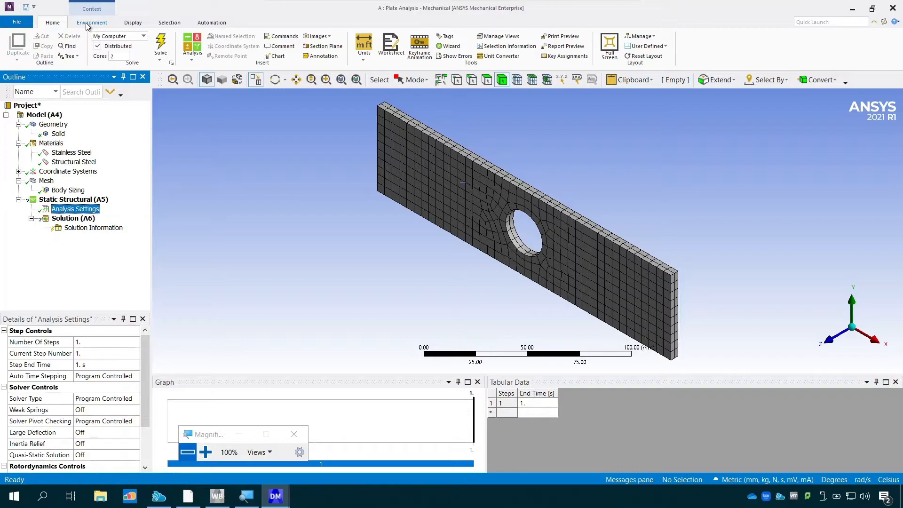
left_click(91, 22)
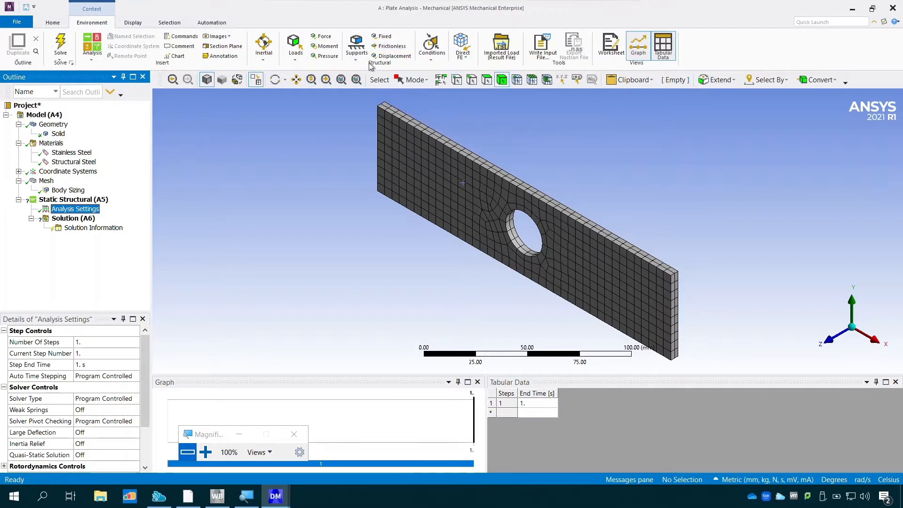
left_click(388, 39)
middle_click_drag(383, 294, 471, 221)
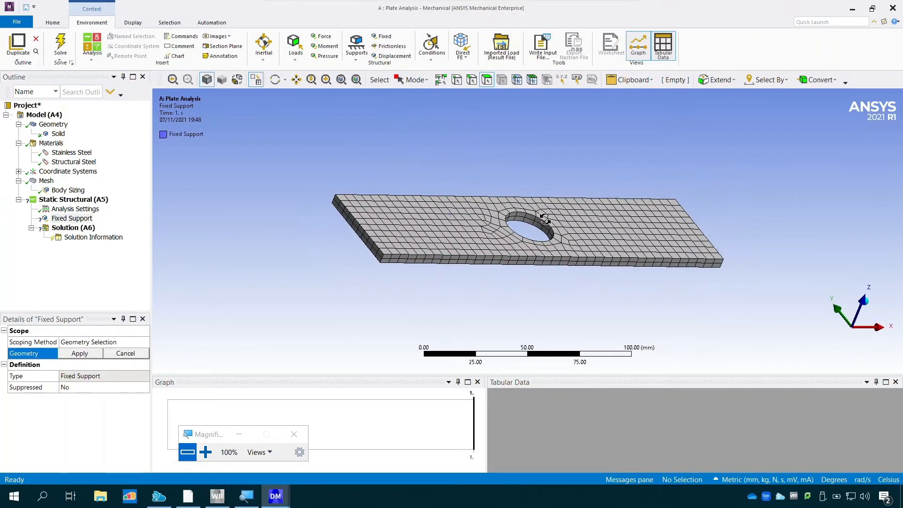
left_click(348, 217)
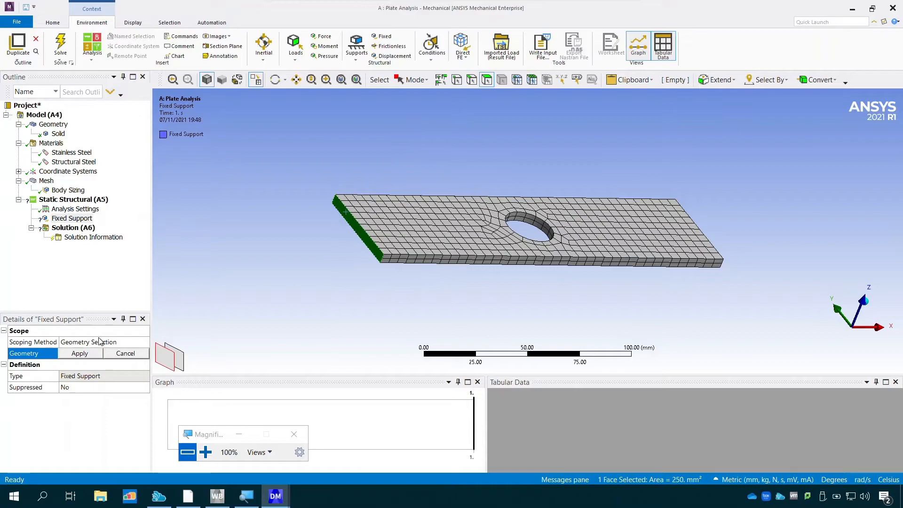
left_click(75, 353)
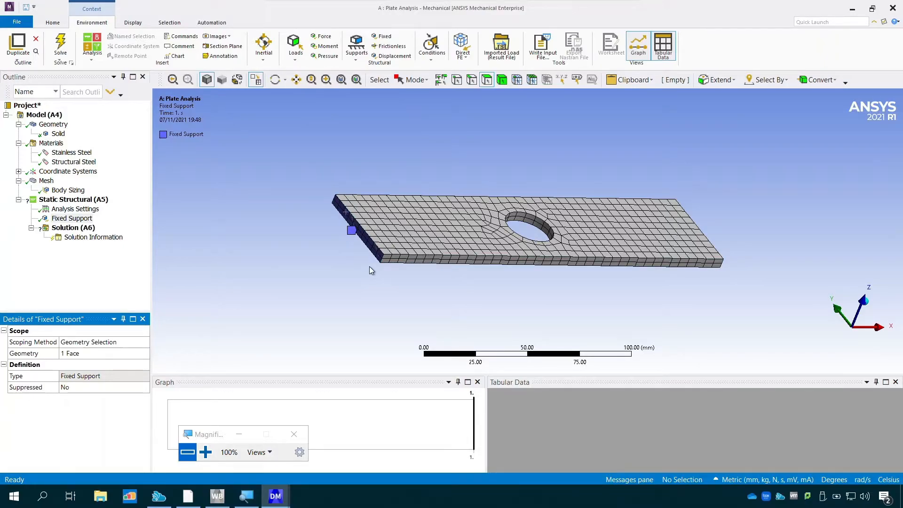
middle_click_drag(414, 162, 331, 166)
left_click(291, 59)
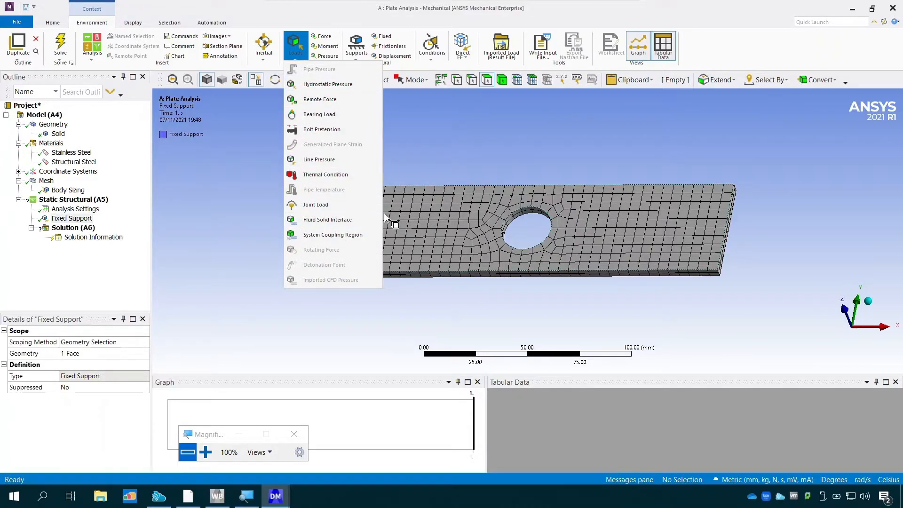
left_click(357, 58)
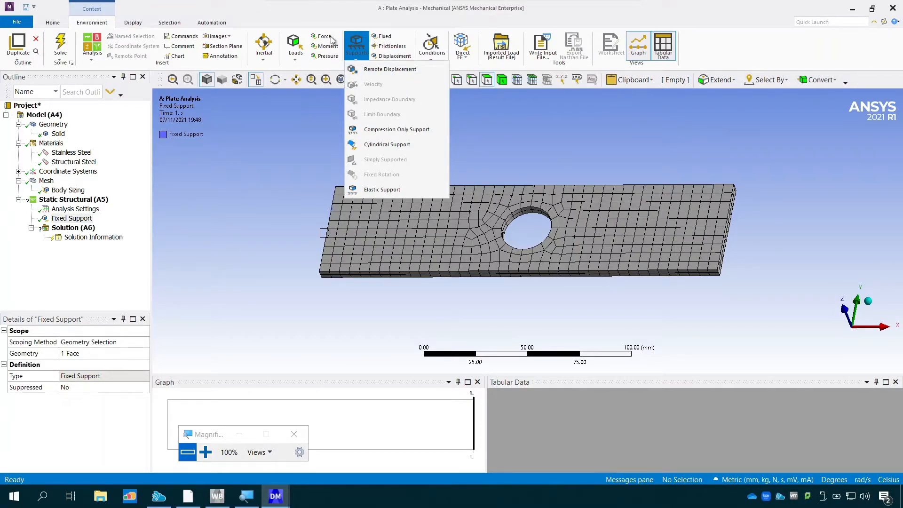
left_click(324, 25)
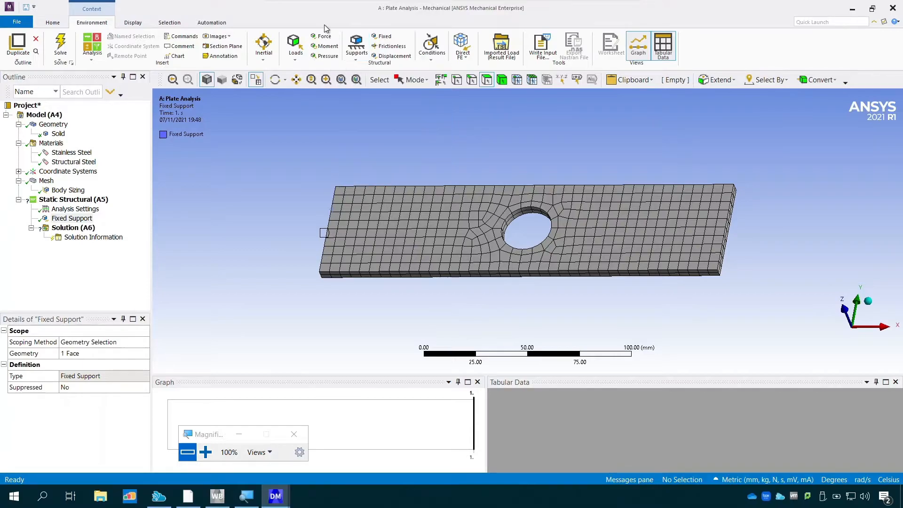
Step: Add a Force load and scope it to the plate's short end face at the higher X end
left_click(324, 37)
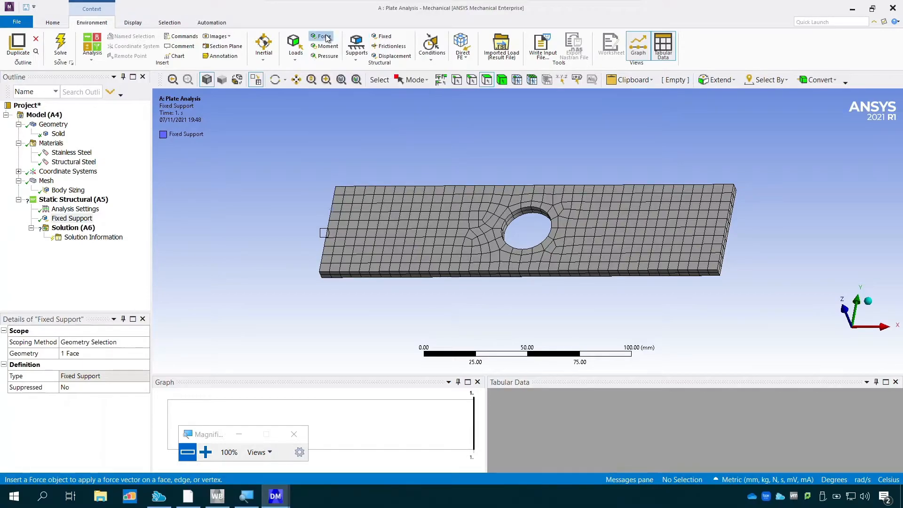
left_click_drag(618, 138, 558, 142)
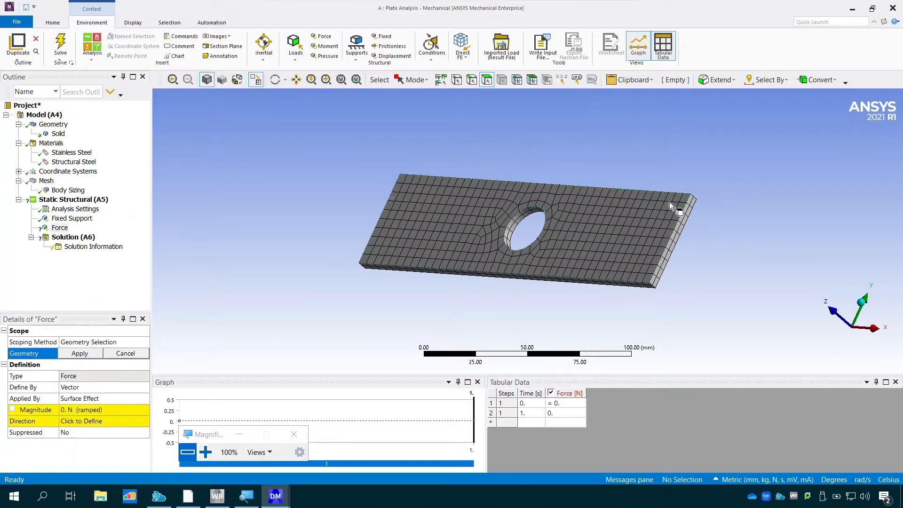
left_click(683, 222)
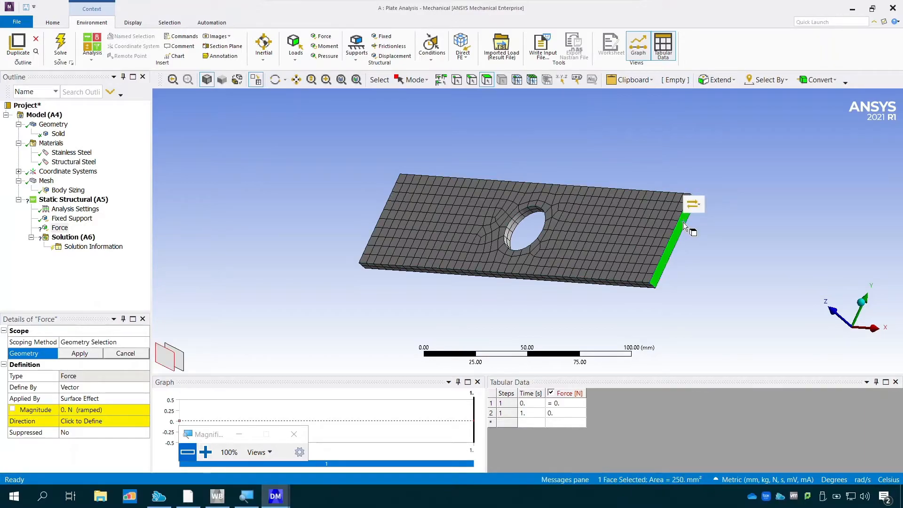
left_click(73, 356)
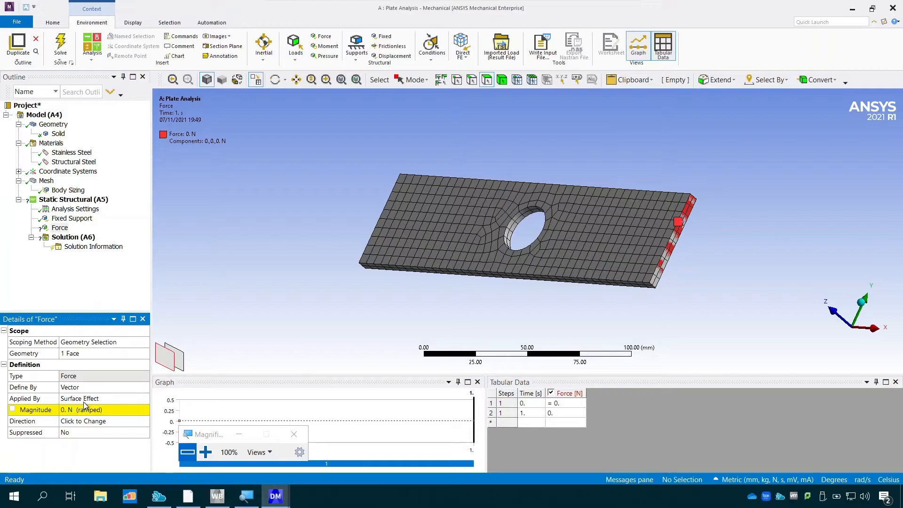
Step: Define the force by Components and set its X Component to 1000 N
left_click(90, 387)
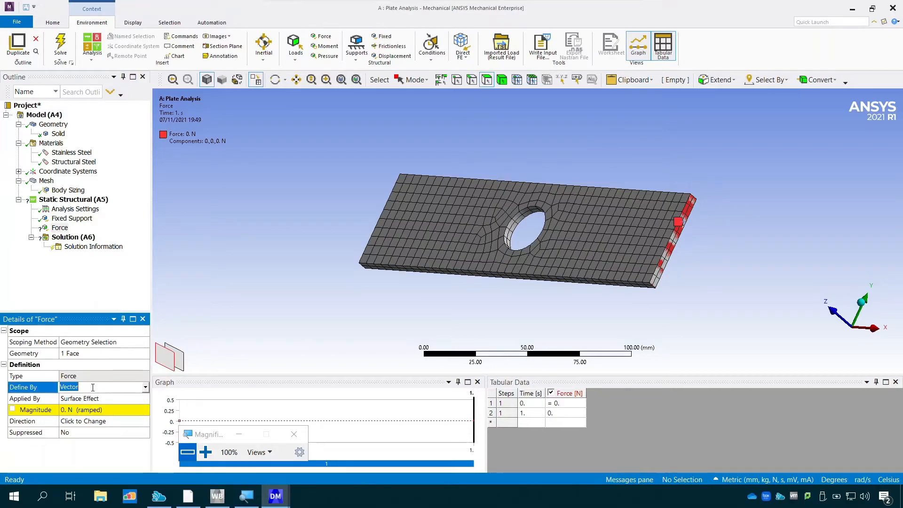
left_click(145, 387)
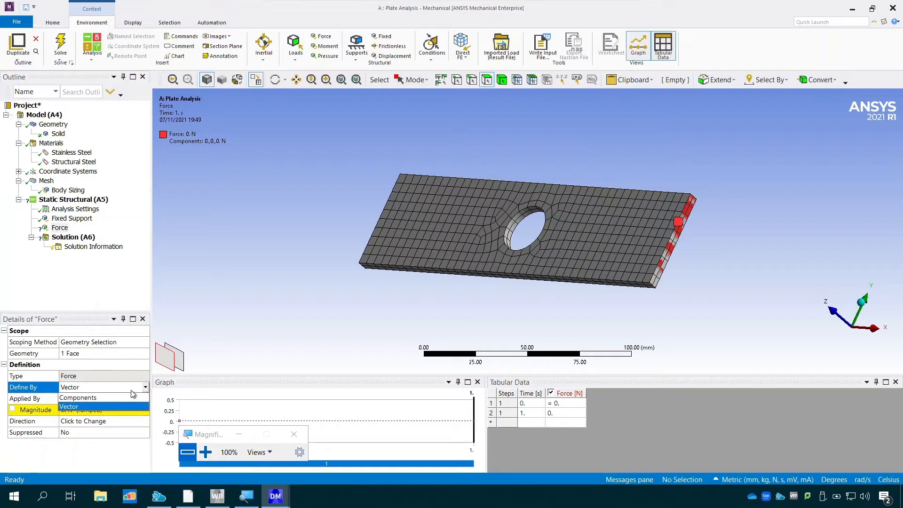
left_click(119, 398)
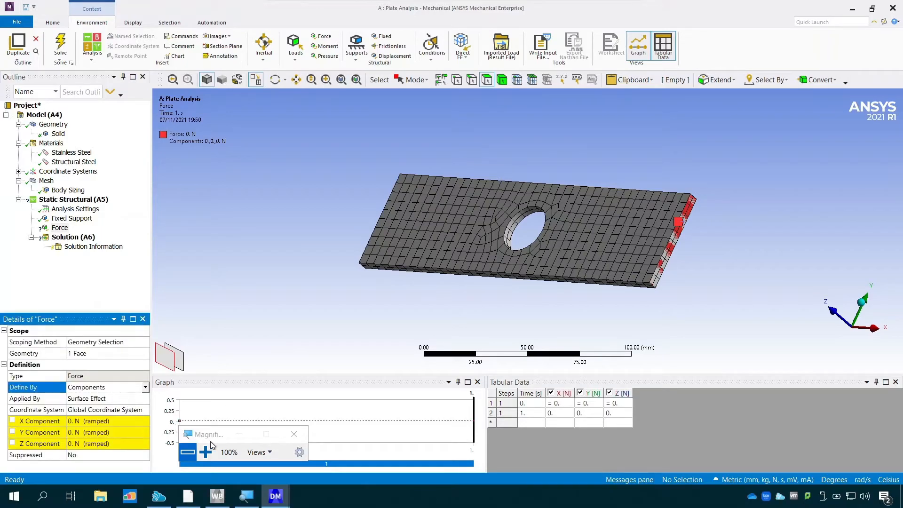
left_click_drag(219, 438, 218, 288)
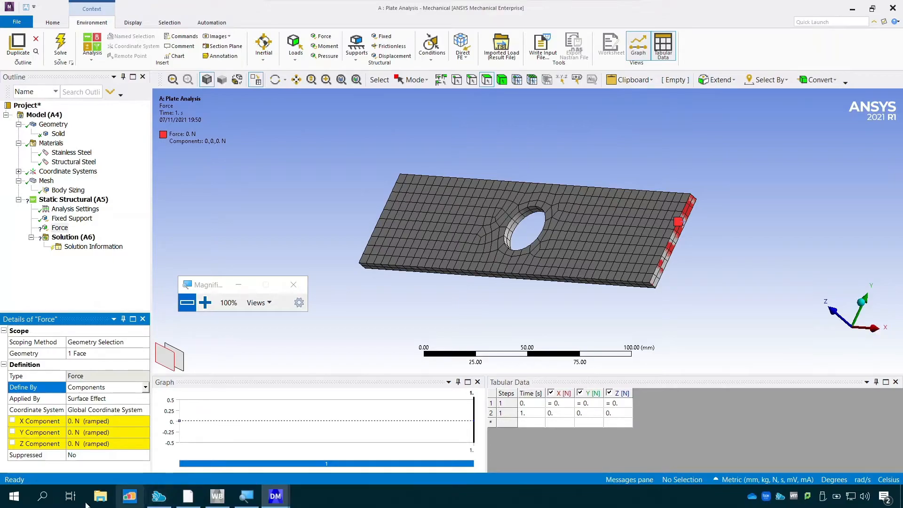
left_click(91, 421)
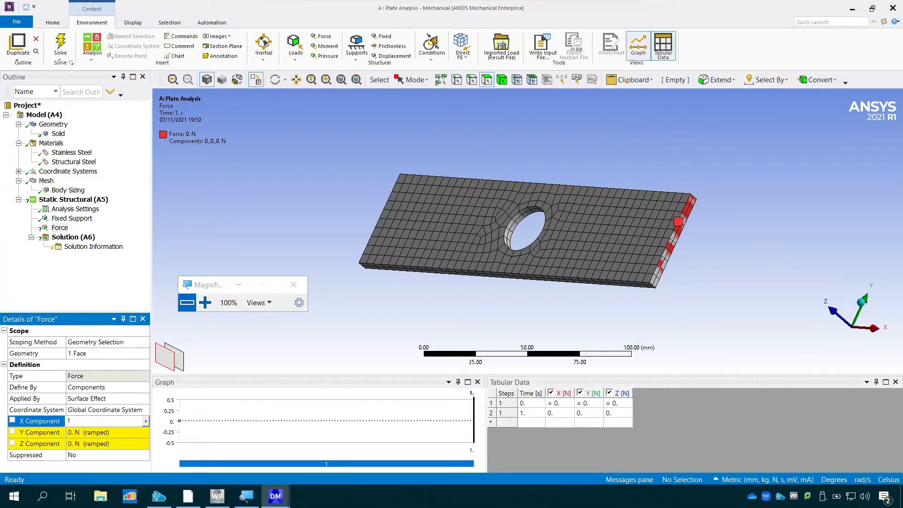
type("1000")
key("Return")
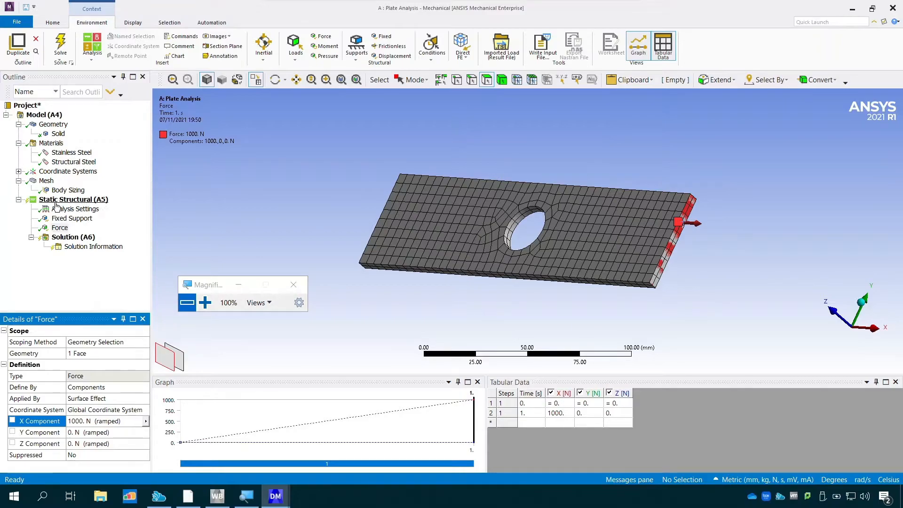
Step: Insert a Total Deformation result under Solution
right_click(74, 238)
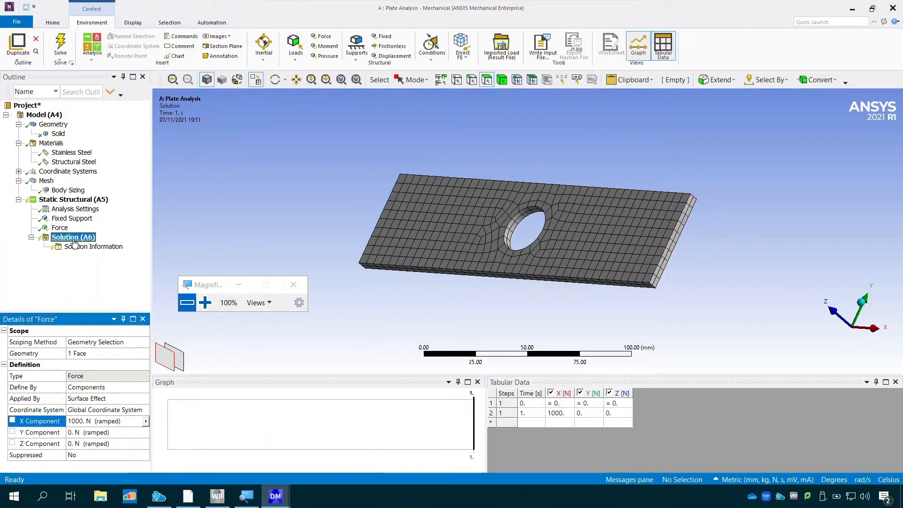
mouse_move(89, 246)
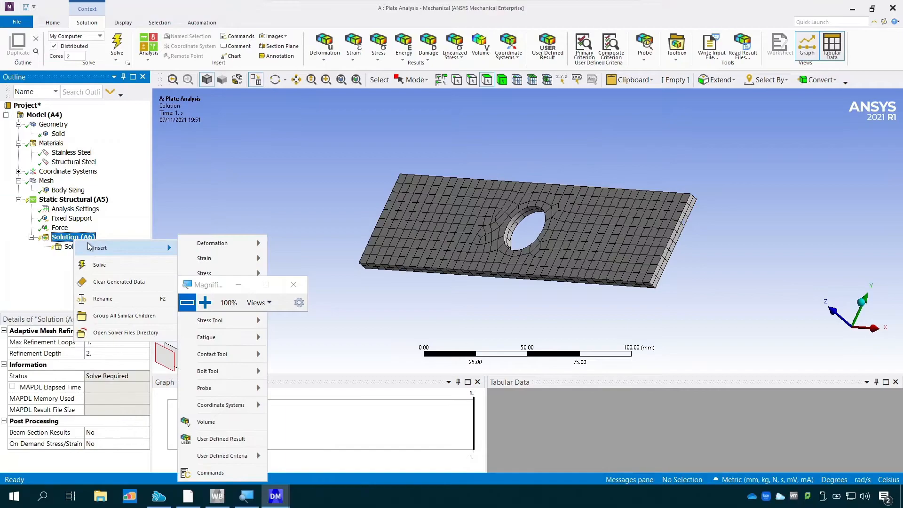
mouse_move(204, 273)
left_click_drag(209, 287, 212, 179)
mouse_move(208, 248)
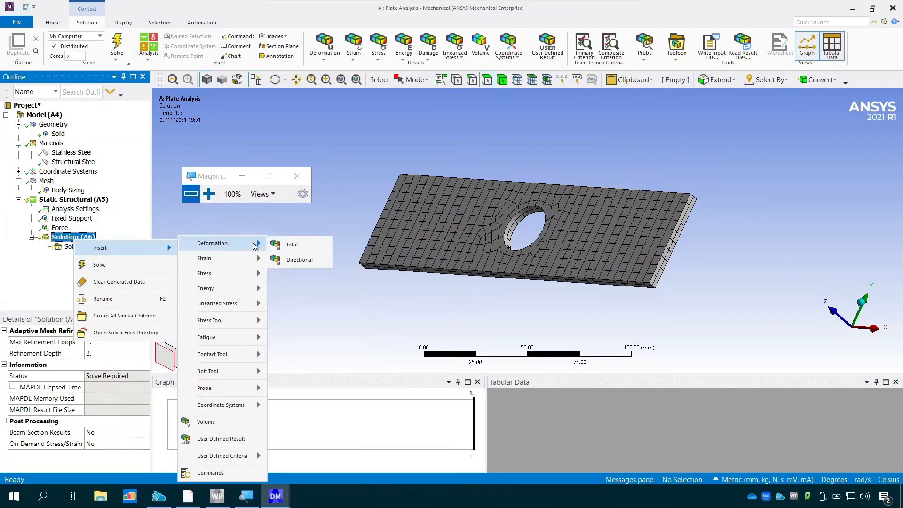
left_click(298, 245)
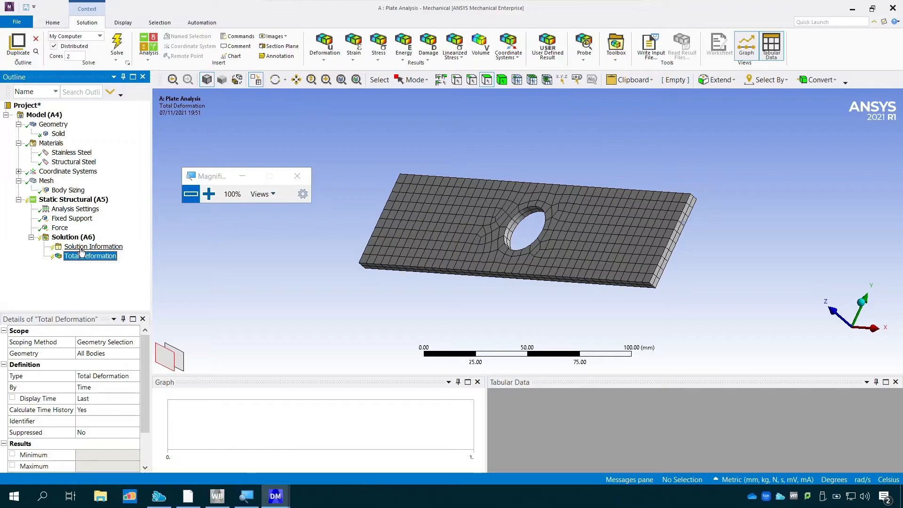
Step: Insert an Equivalent (von-Mises) Stress result under Solution and solve the analysis
right_click(82, 241)
mouse_move(105, 248)
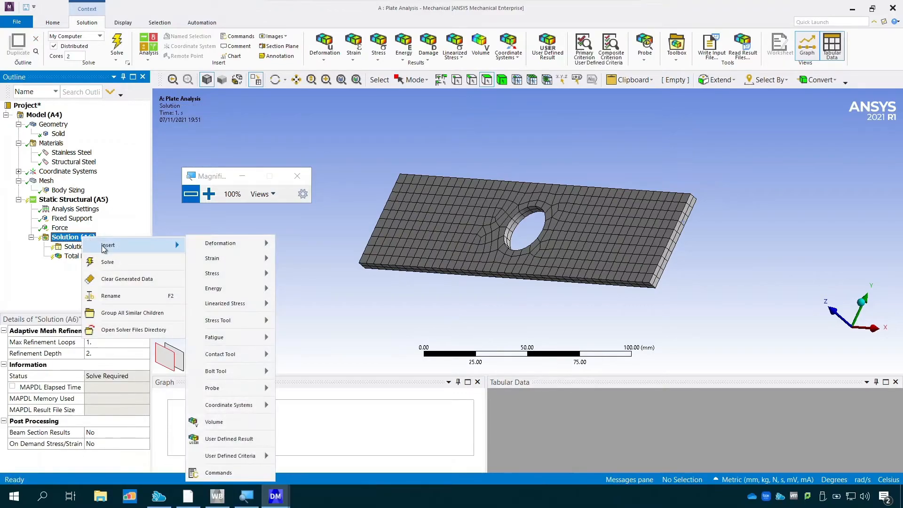
mouse_move(235, 273)
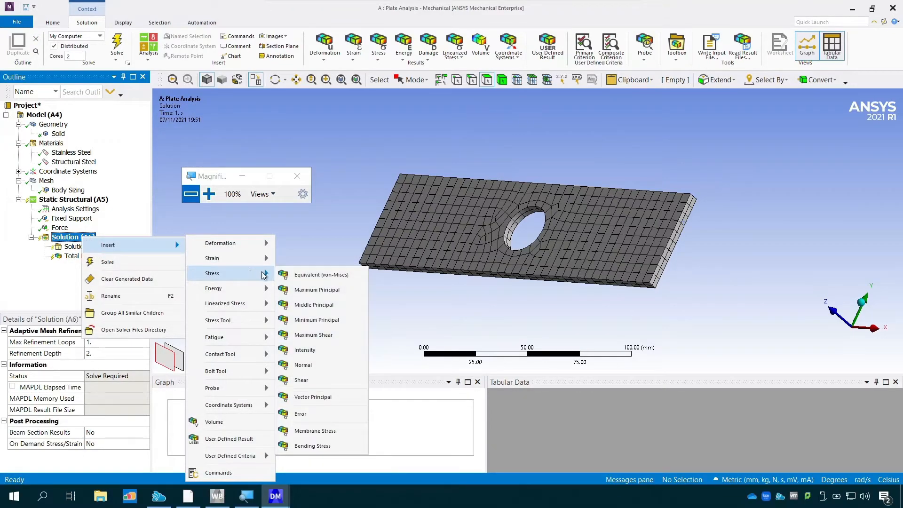
left_click(336, 277)
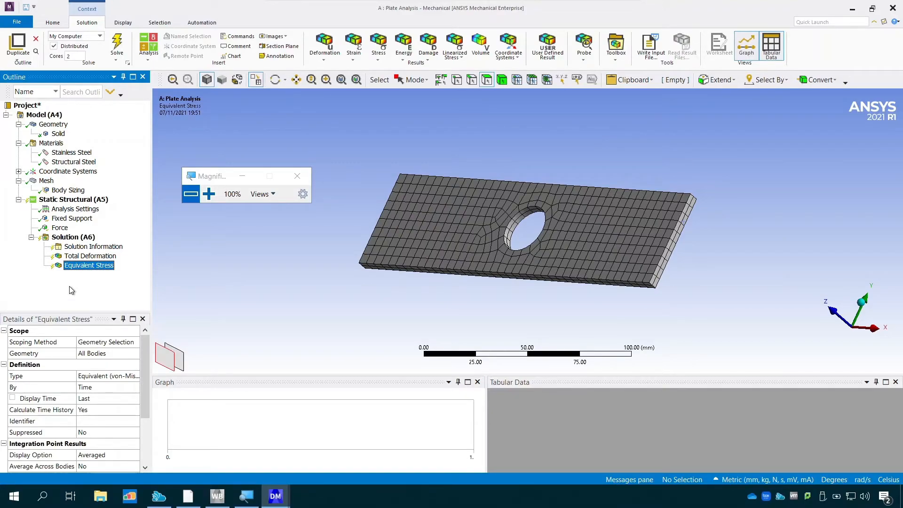
left_click(122, 45)
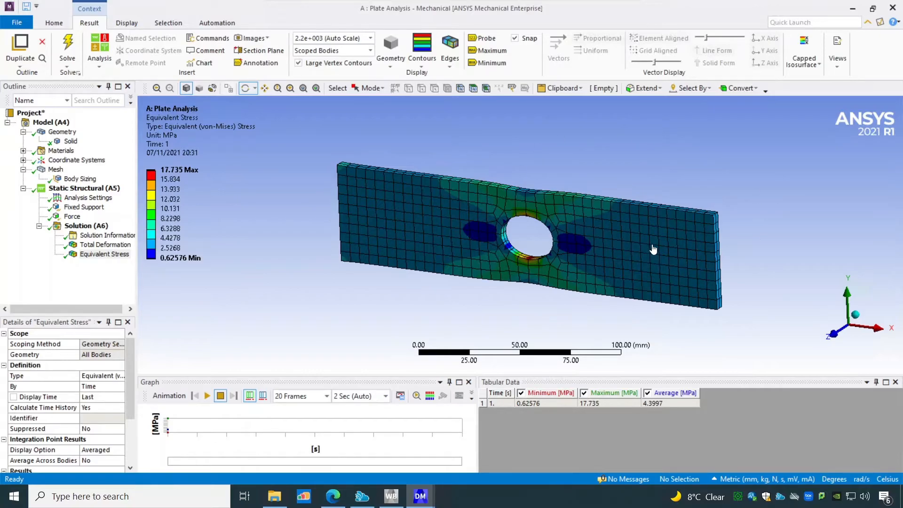
Step: Review the Equivalent Stress and Total Deformation plots, examining the legend of the deformation result
left_click(97, 245)
left_click(104, 254)
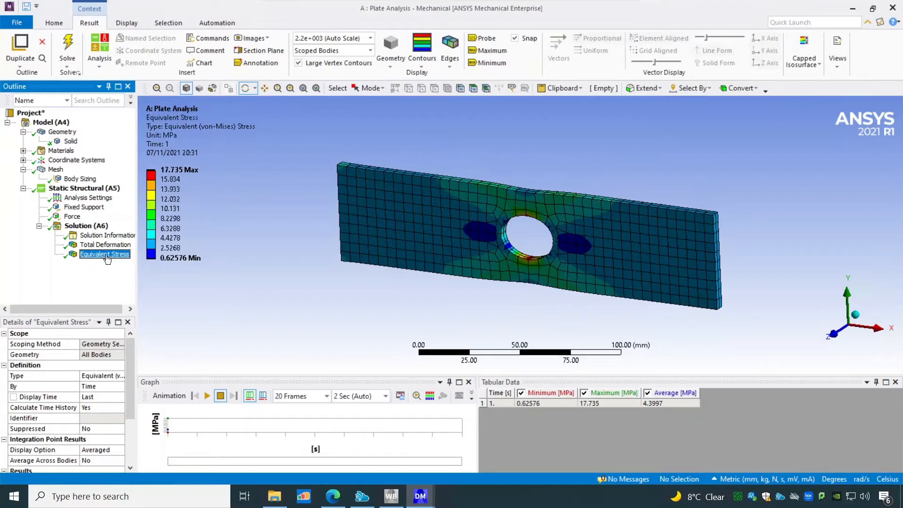
left_click(113, 245)
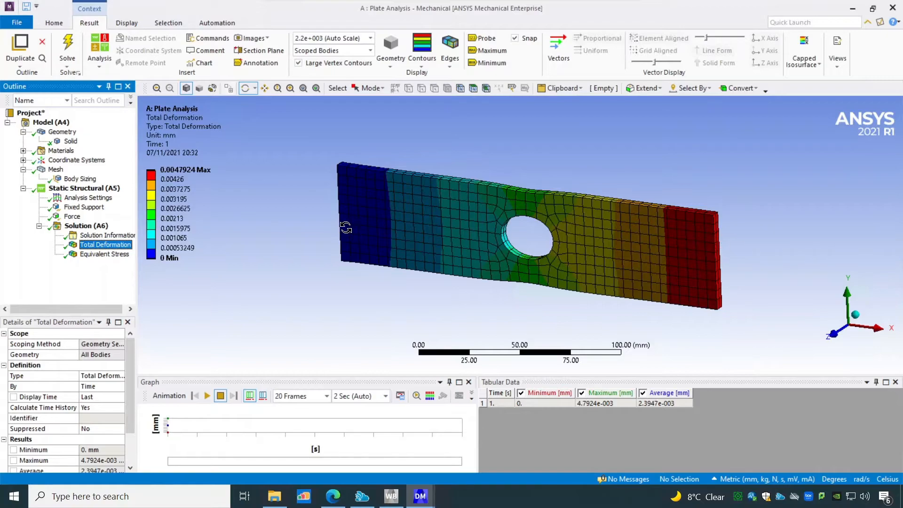
left_click(165, 171)
left_click(172, 183)
Step: View the Total Deformation plot with smooth contours and return it to contour bands
left_click(426, 65)
left_click(431, 76)
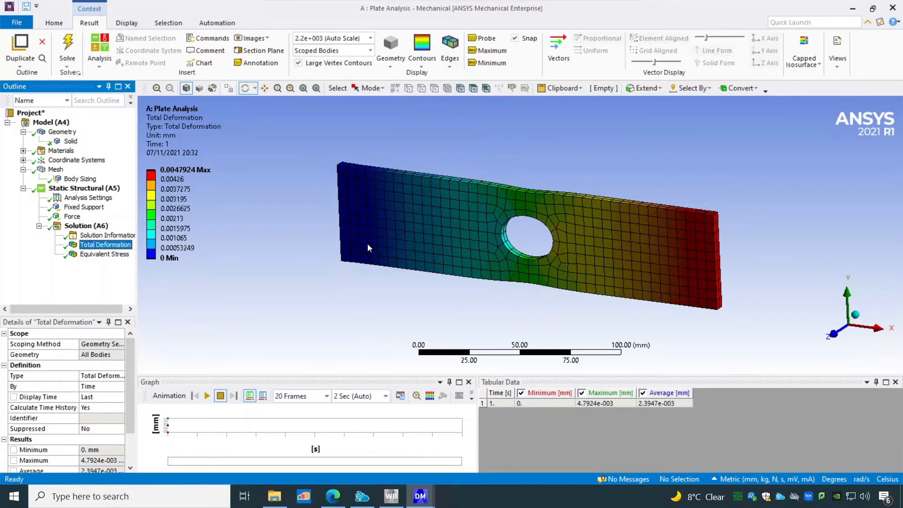
left_click_drag(340, 300, 371, 288)
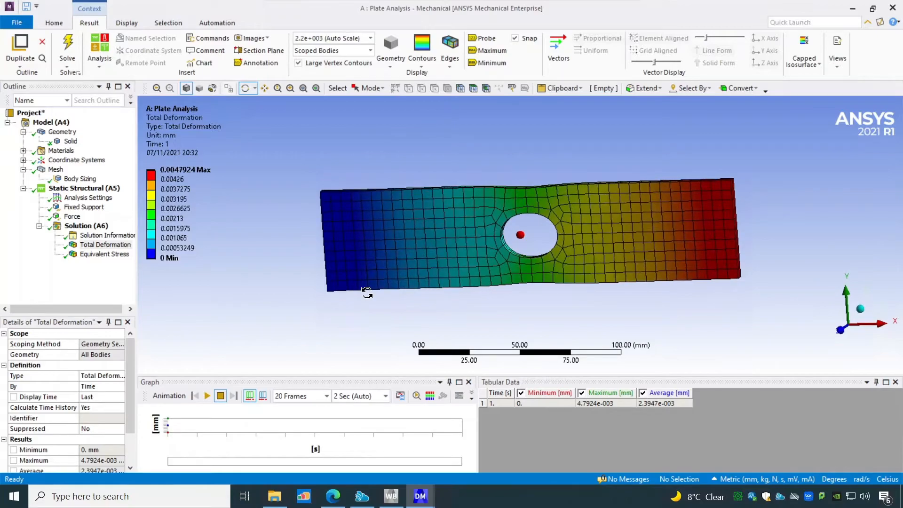
left_click(428, 70)
left_click(431, 90)
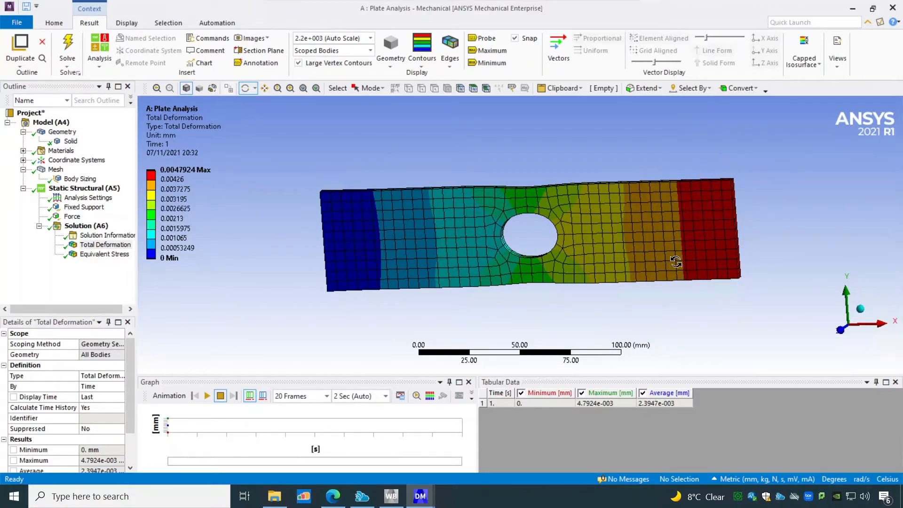
Step: View the Total Deformation plot as isolines and as solid fill, and return it to contour bands
left_click(423, 66)
left_click(436, 103)
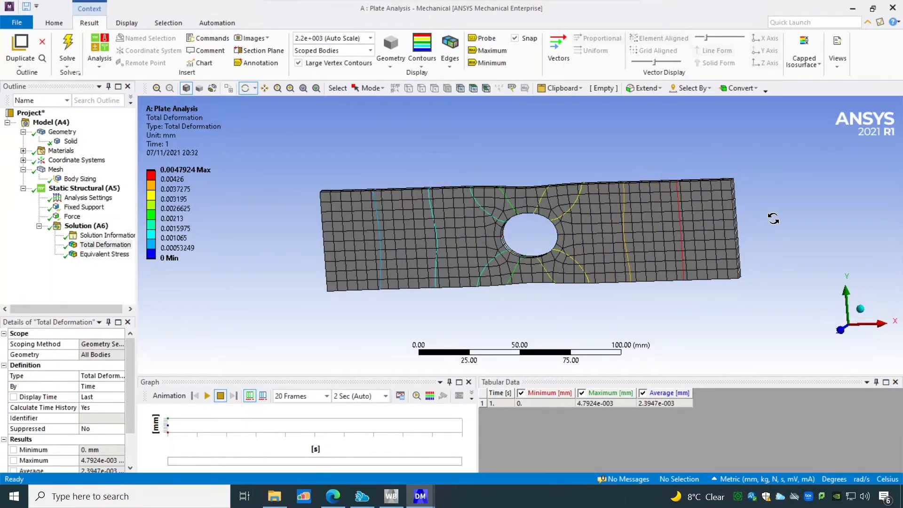
left_click(425, 64)
left_click(441, 113)
mouse_move(582, 126)
left_mouse_down()
mouse_move(565, 148)
mouse_move(588, 143)
mouse_move(580, 118)
left_mouse_up()
left_click(420, 65)
left_click(447, 90)
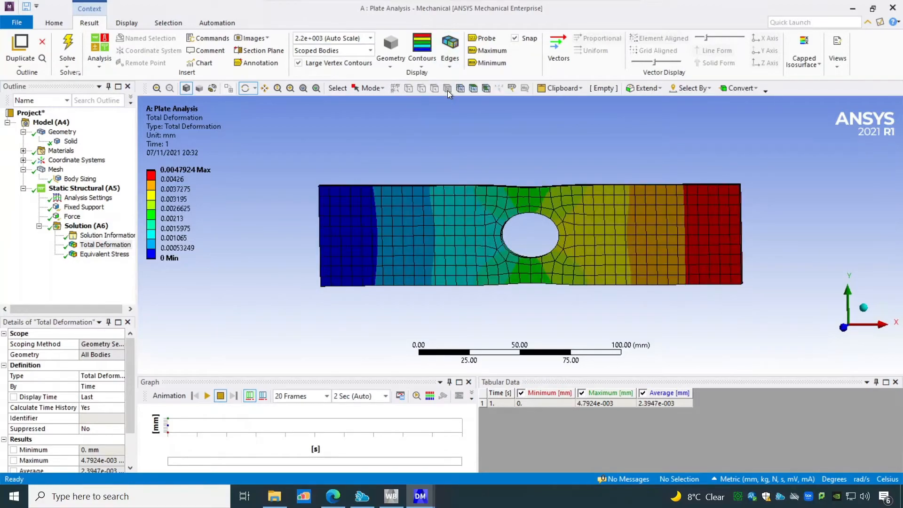
Step: Compare the No WireFrame and Show Undeformed WireFrame edge displays on the deformation plot, finishing with Show Undeformed Model
left_click(454, 61)
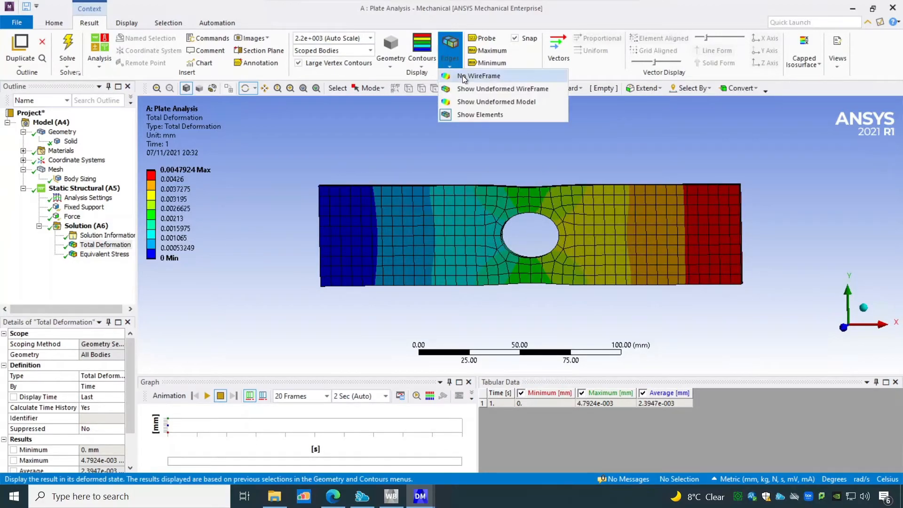
left_click(463, 75)
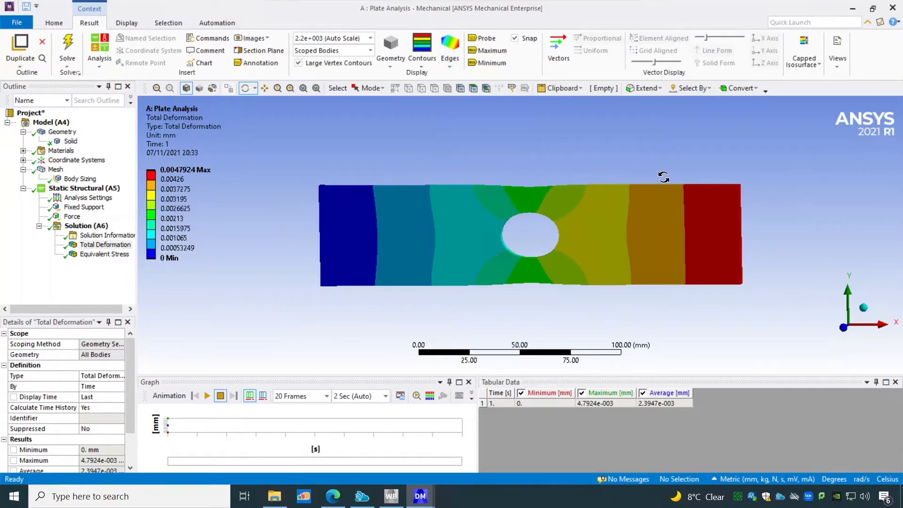
left_click(451, 70)
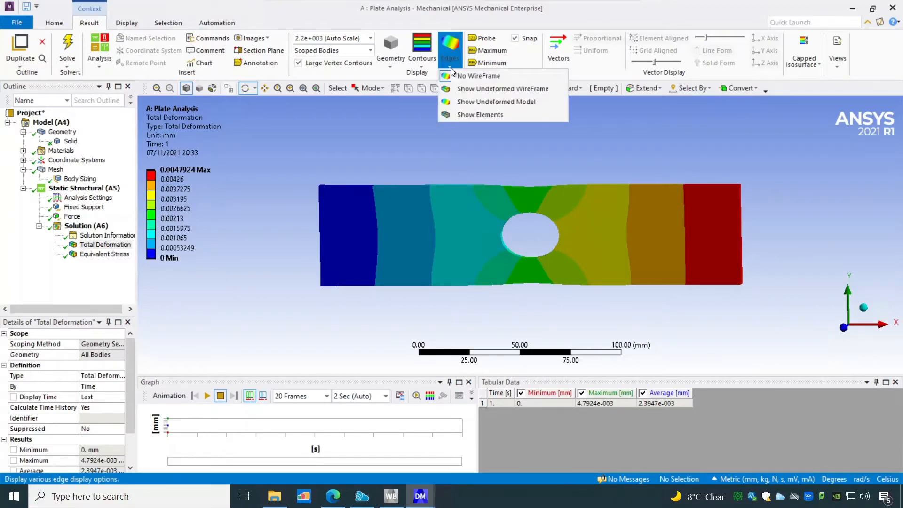
left_click(466, 90)
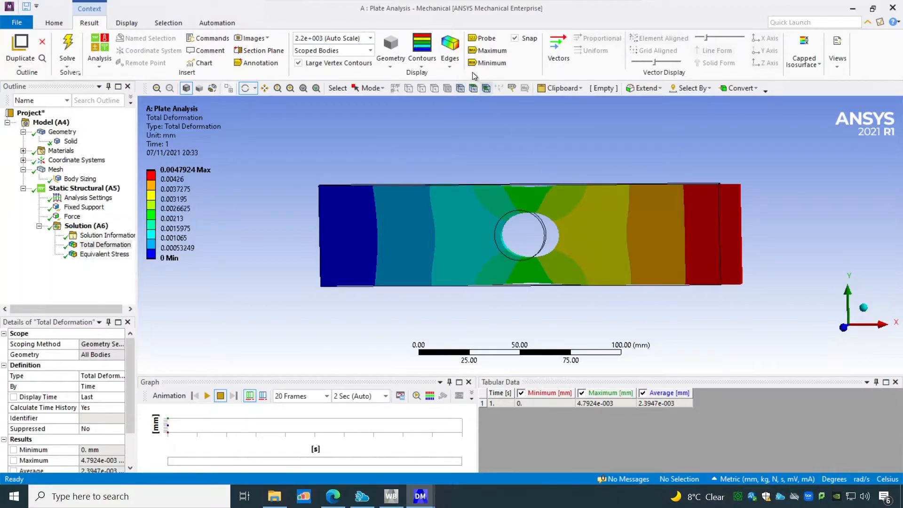
left_click_drag(613, 147, 598, 193)
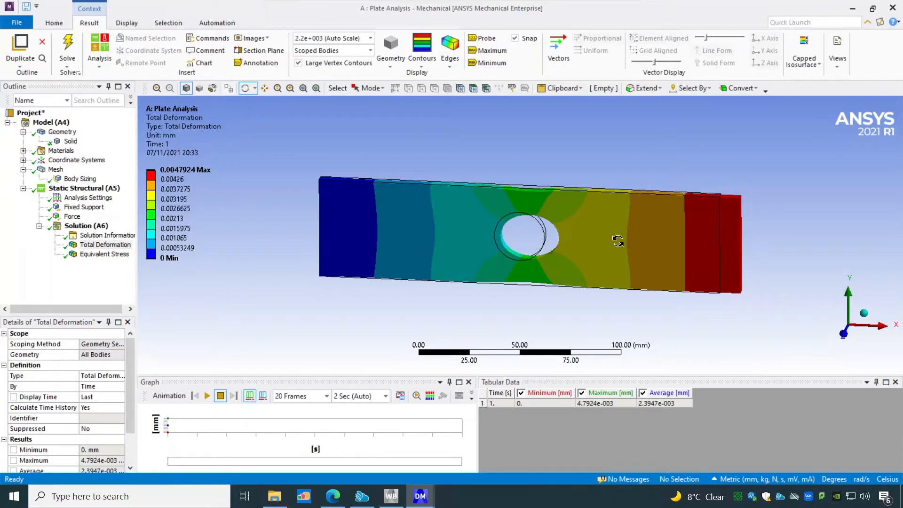
left_click(450, 65)
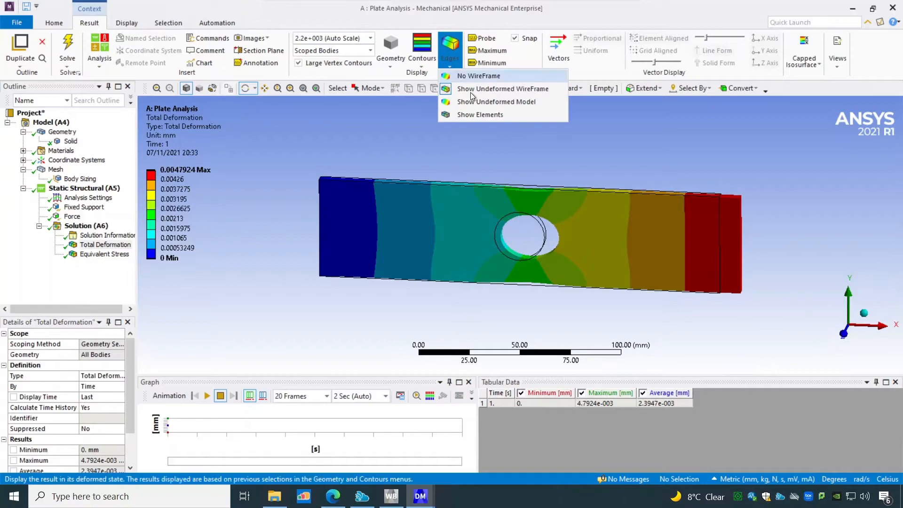
left_click(502, 102)
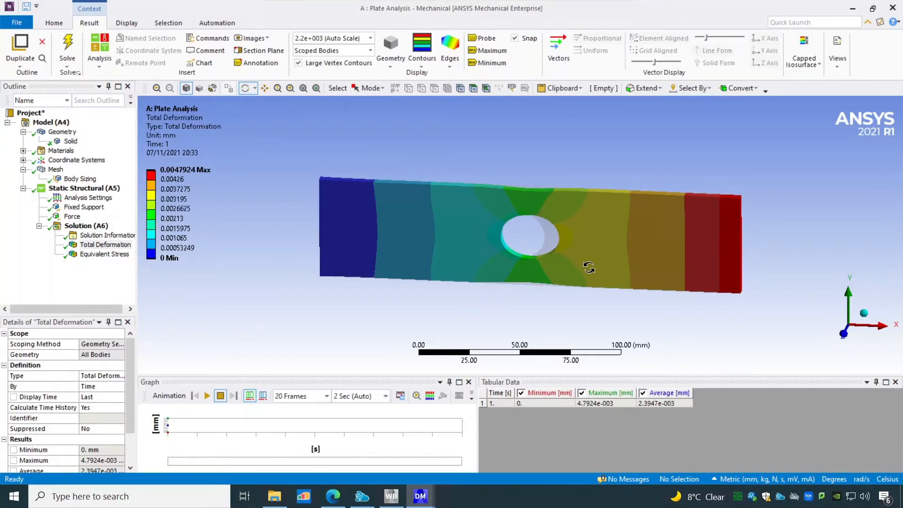
Step: Show the element edges on the Total Deformation plot and examine the Equivalent Stress distribution around the plate's hole
left_click(452, 64)
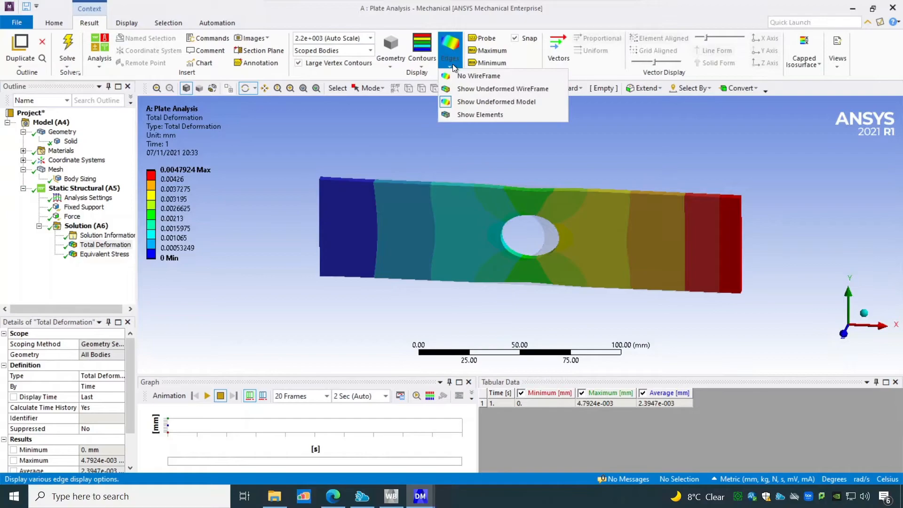
left_click(480, 116)
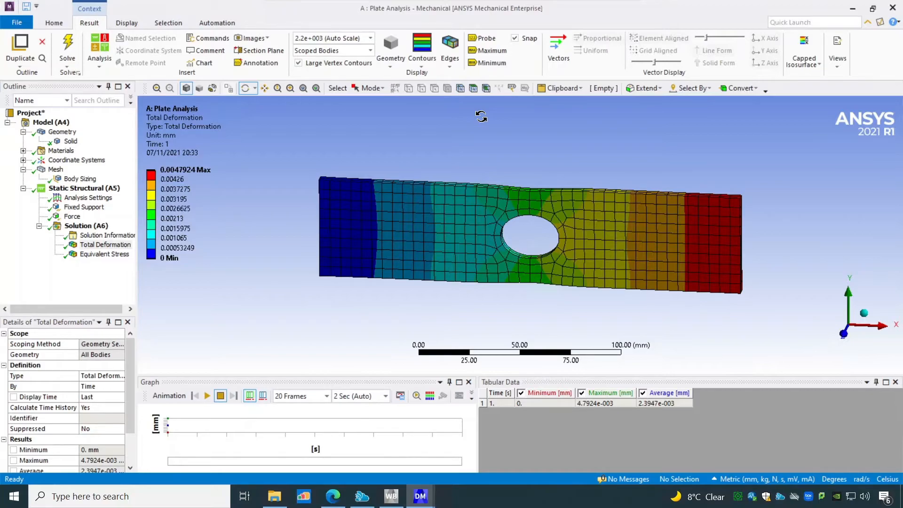
left_click(104, 255)
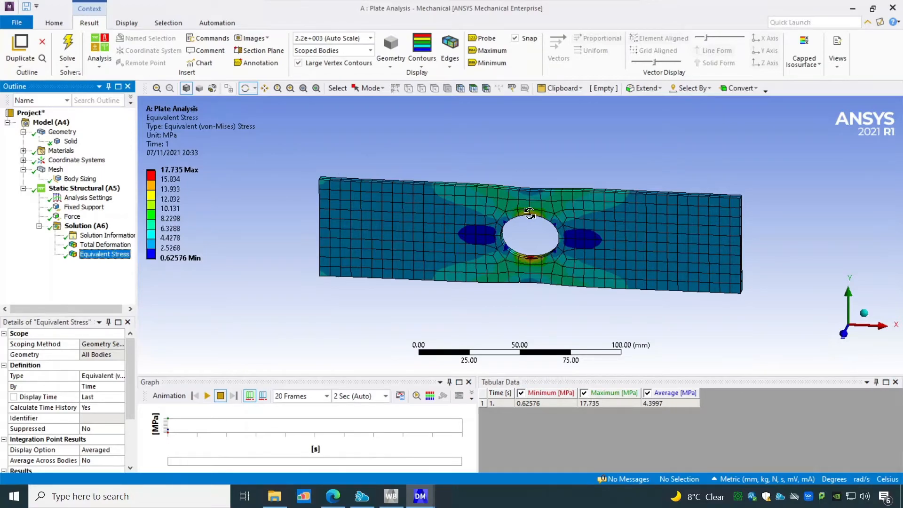
left_click_drag(549, 294, 551, 306)
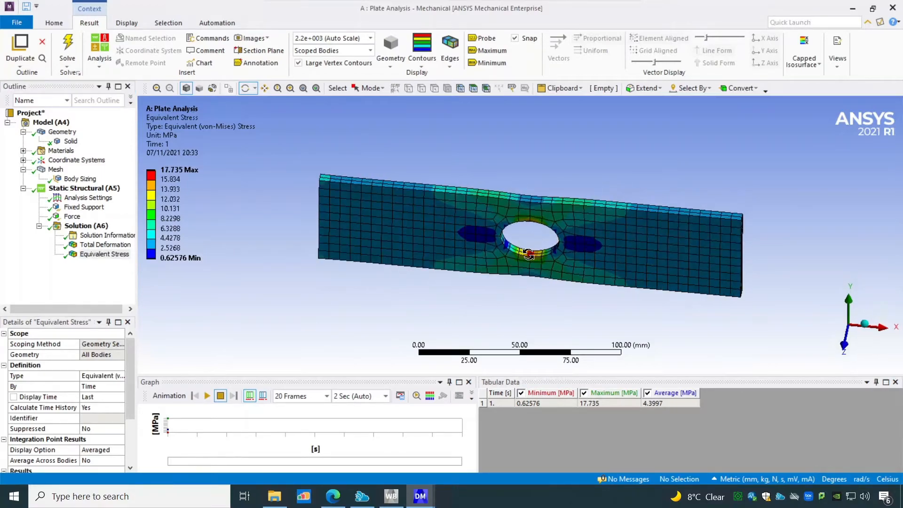
scroll(532, 263, "up", 3)
scroll(531, 262, "up", 3)
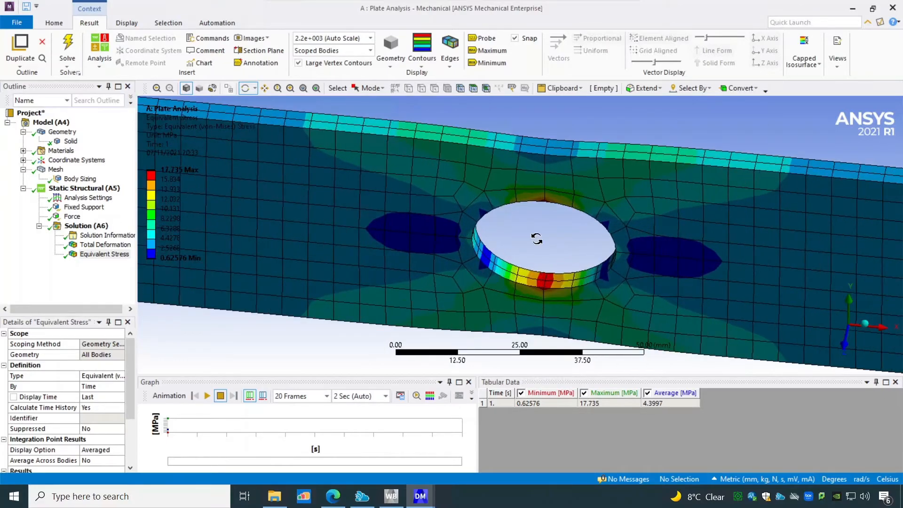
scroll(545, 225, "down", 5)
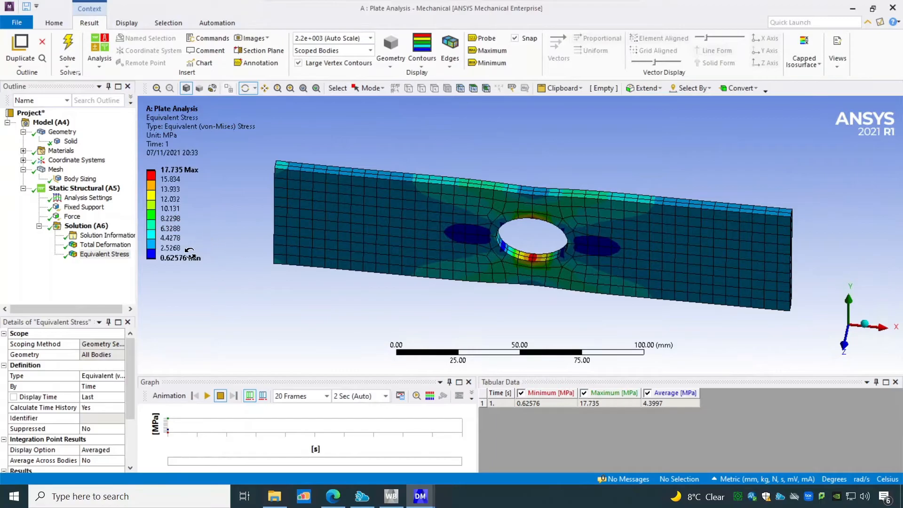
left_click_drag(380, 310, 394, 262)
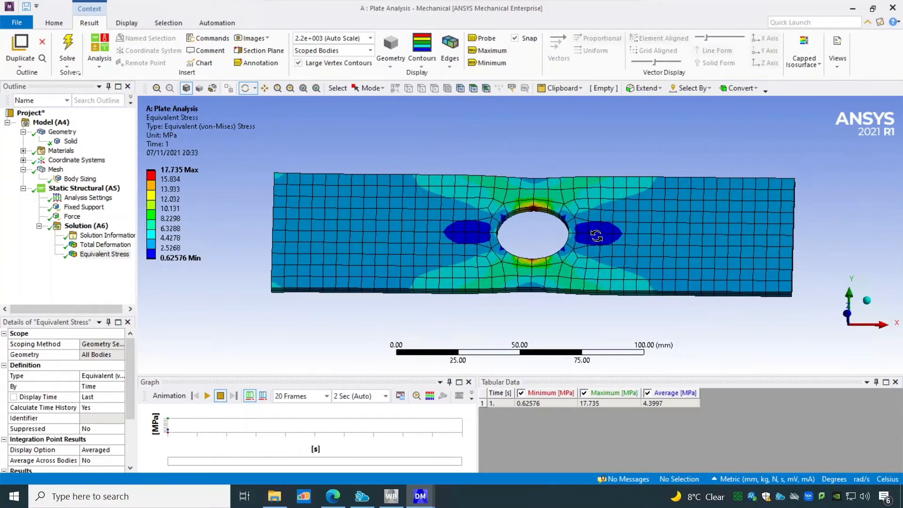
left_click_drag(246, 263, 258, 306)
Step: View the Equivalent Stress plot with smooth contours, isolines and solid fill, and return it to contour bands
left_click(422, 64)
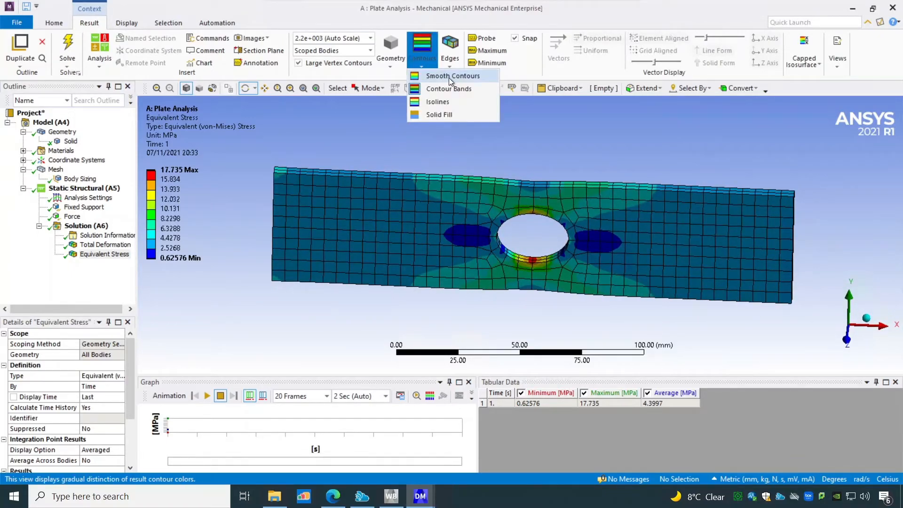
left_click(449, 77)
left_click(428, 58)
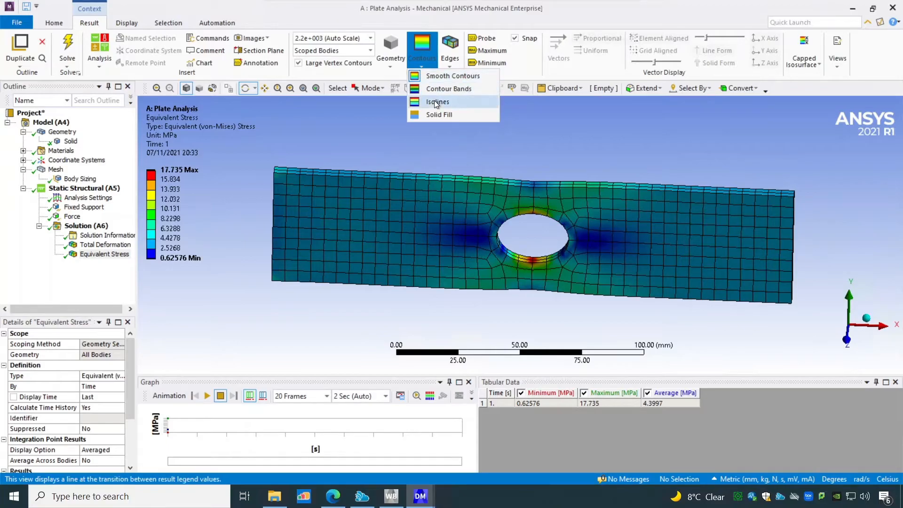
left_click(435, 101)
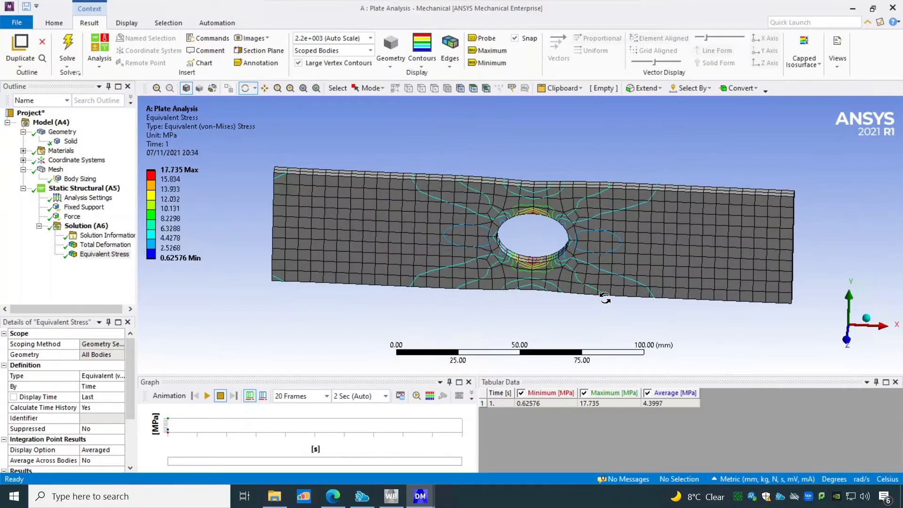
left_click(425, 61)
left_click(442, 114)
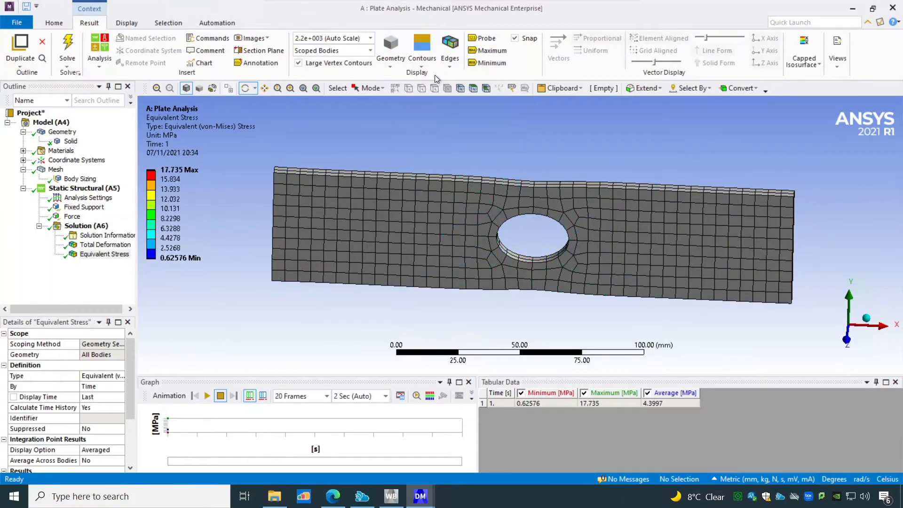
left_click(427, 61)
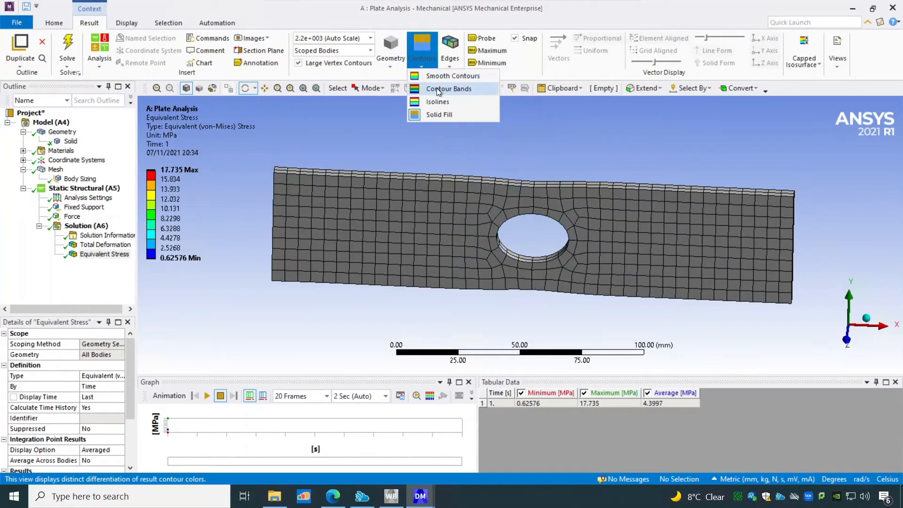
left_click(437, 89)
Step: Compare the No WireFrame, Show Undeformed WireFrame and Show Undeformed Model displays on the stress plot, finishing with Show Elements
left_click(449, 66)
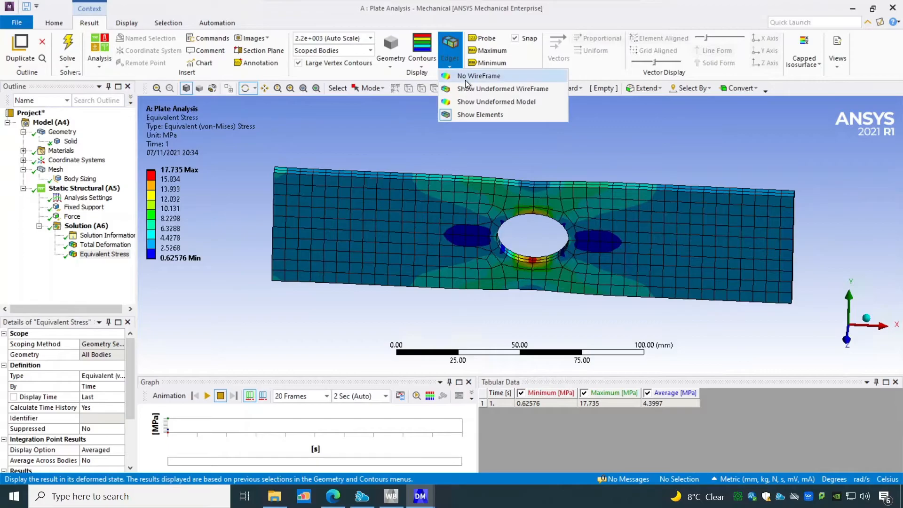
left_click(466, 80)
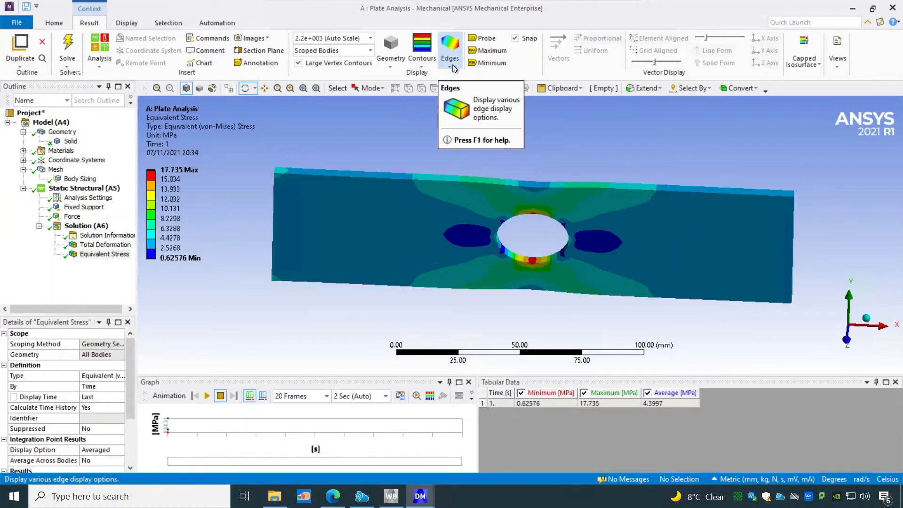
left_click(453, 65)
left_click(461, 88)
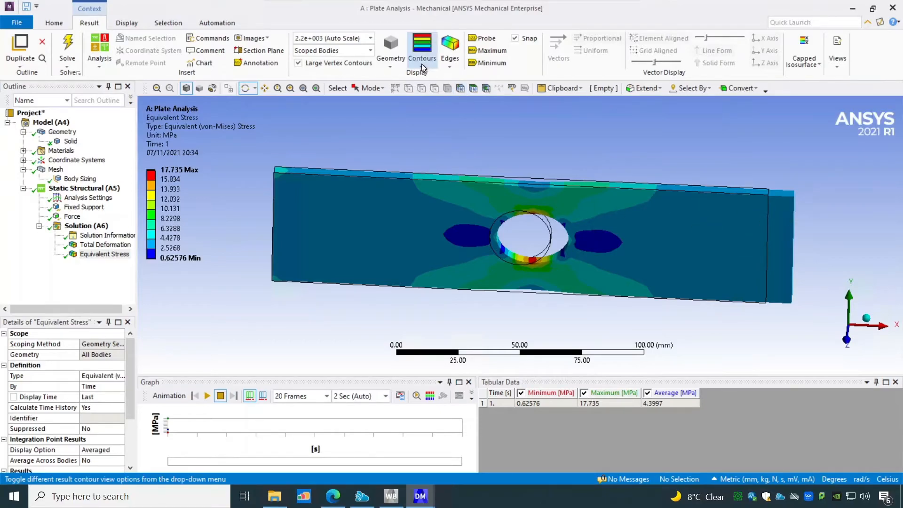
left_click(450, 66)
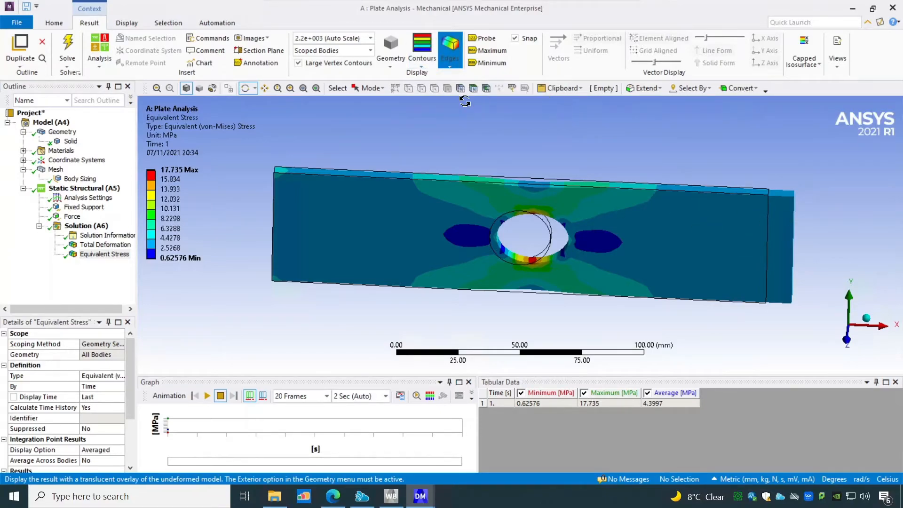
left_click(465, 102)
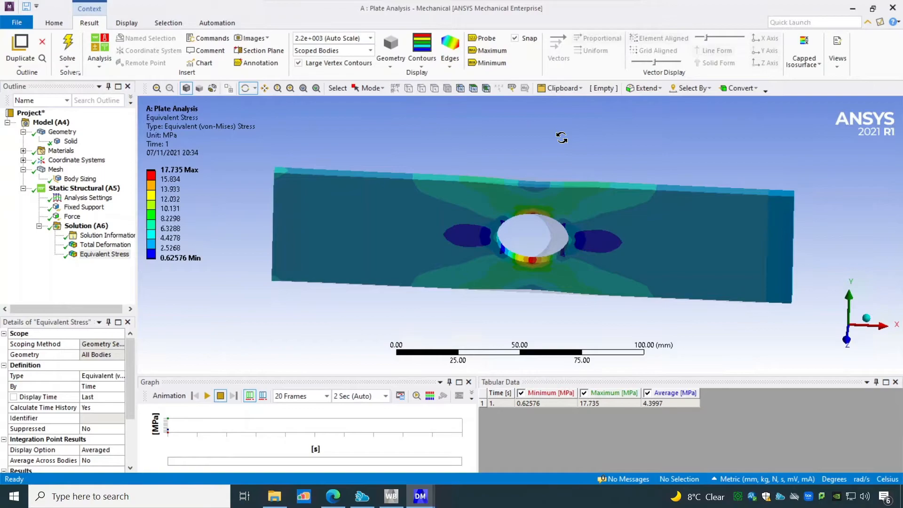
left_click(450, 67)
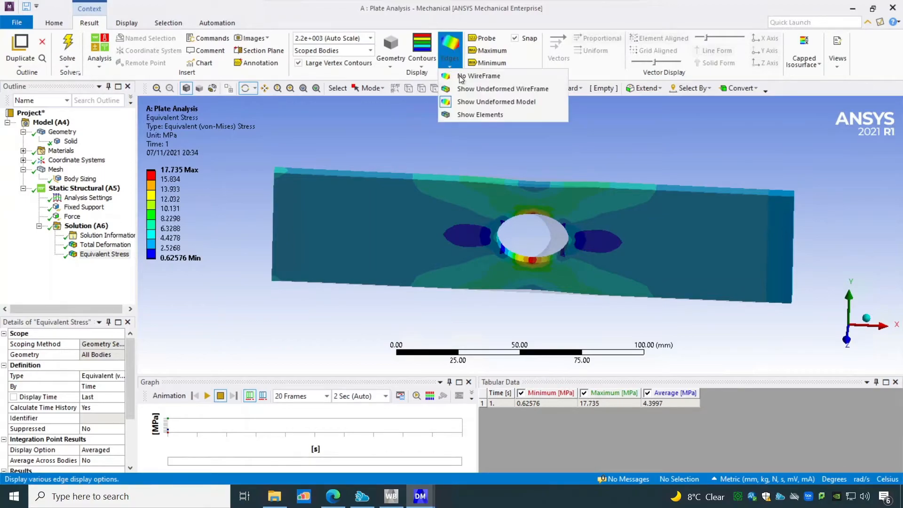
left_click(474, 115)
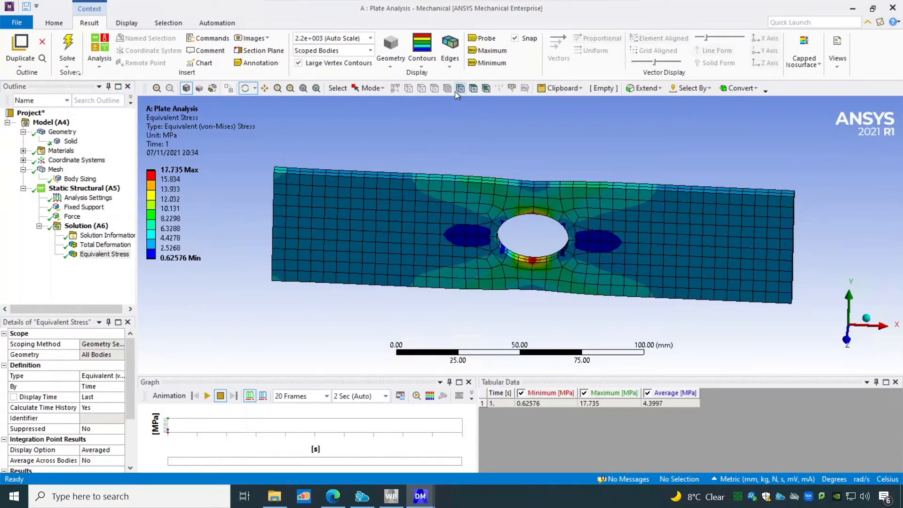
Step: Turn on the Minimum and Maximum labels and probe values on the Equivalent Stress and Total Deformation plots
left_click(496, 63)
left_click(493, 50)
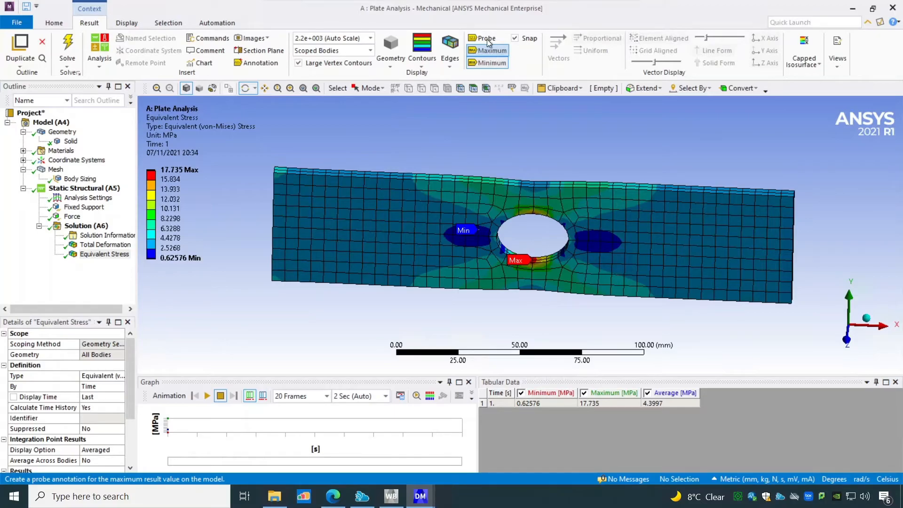
left_click(484, 37)
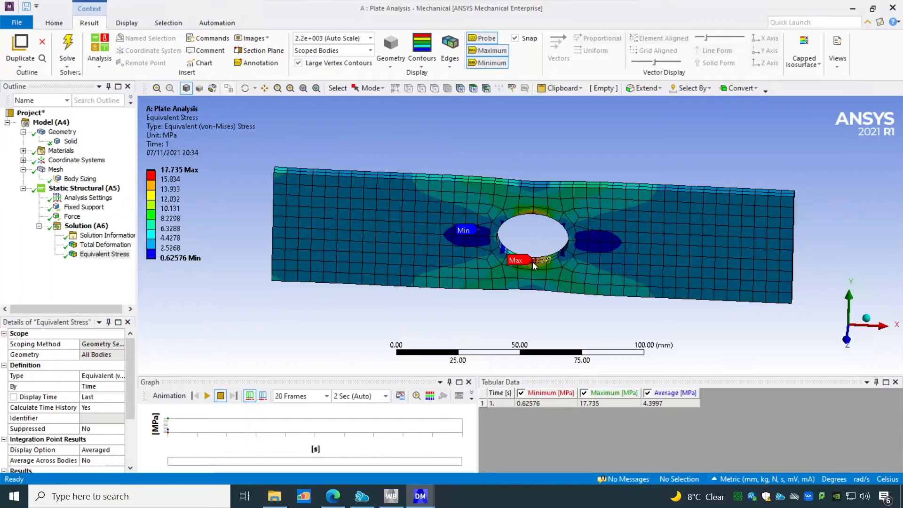
scroll(535, 262, "up", 5)
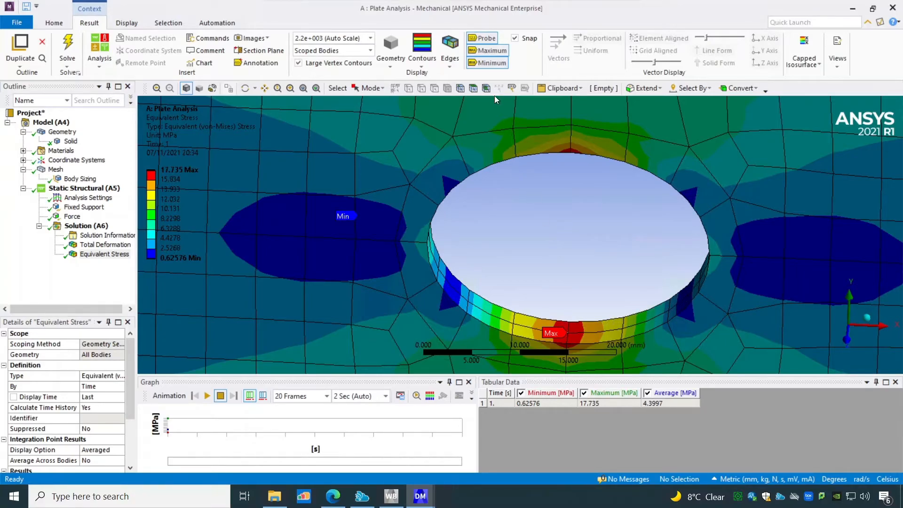
scroll(528, 191, "down", 2)
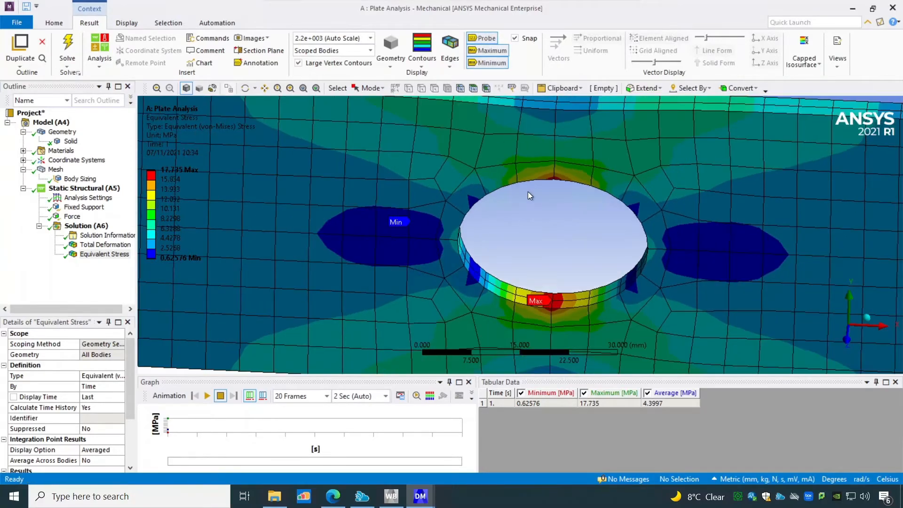
scroll(528, 191, "down", 4)
left_click(105, 244)
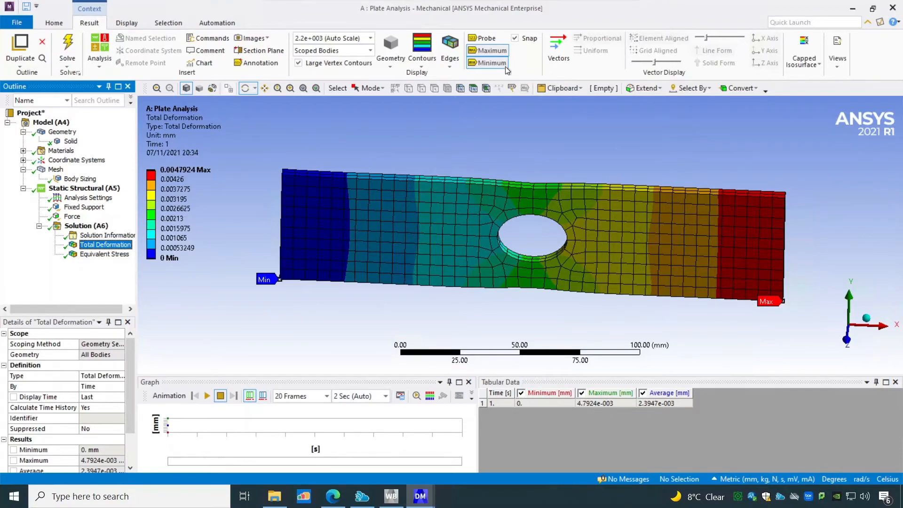
left_click(481, 38)
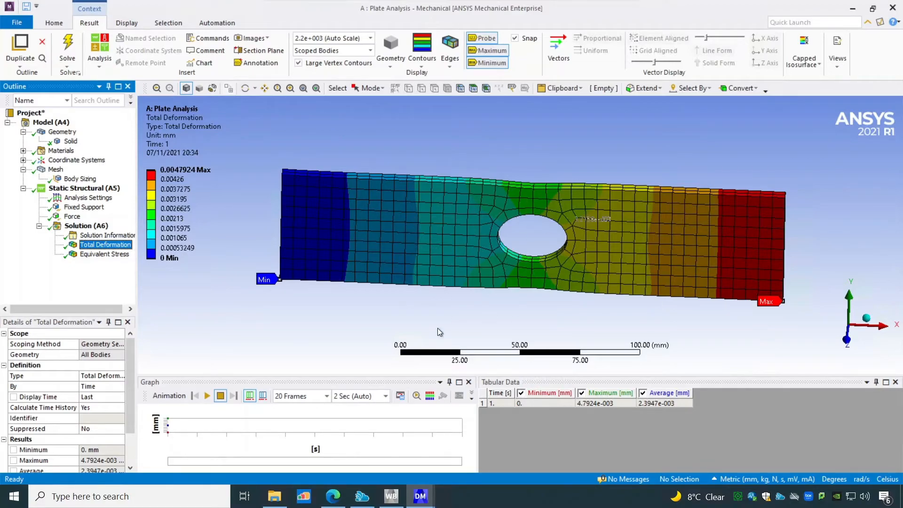
Step: Play the animations of the Equivalent Stress and Total Deformation results, finishing with the stress animation and stopping it
left_click(108, 255)
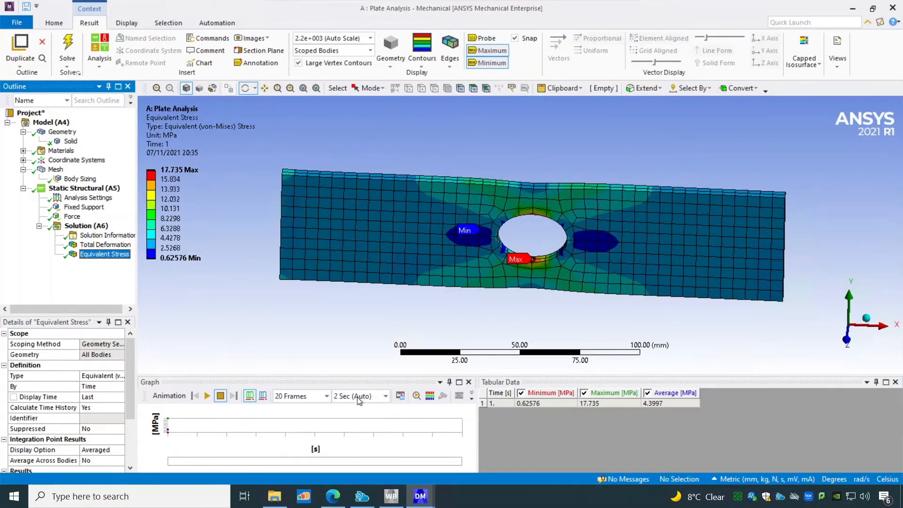
left_click(207, 396)
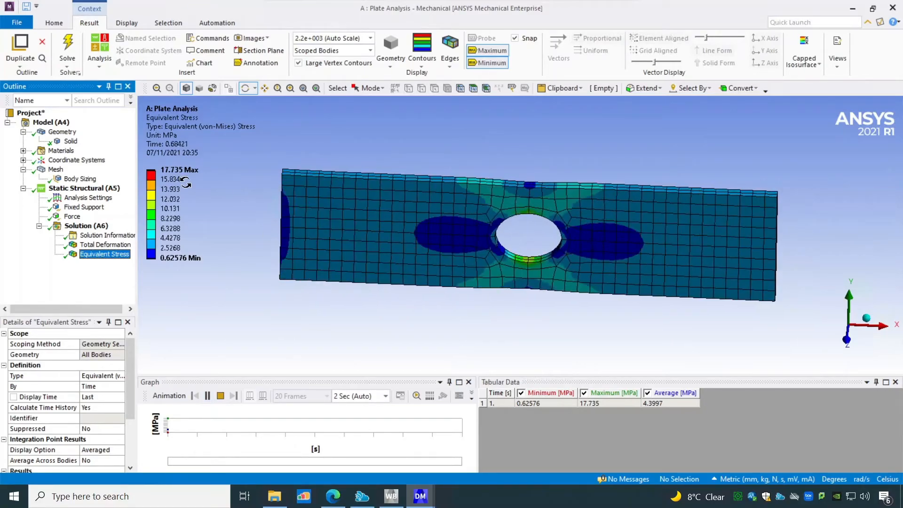
left_click(113, 245)
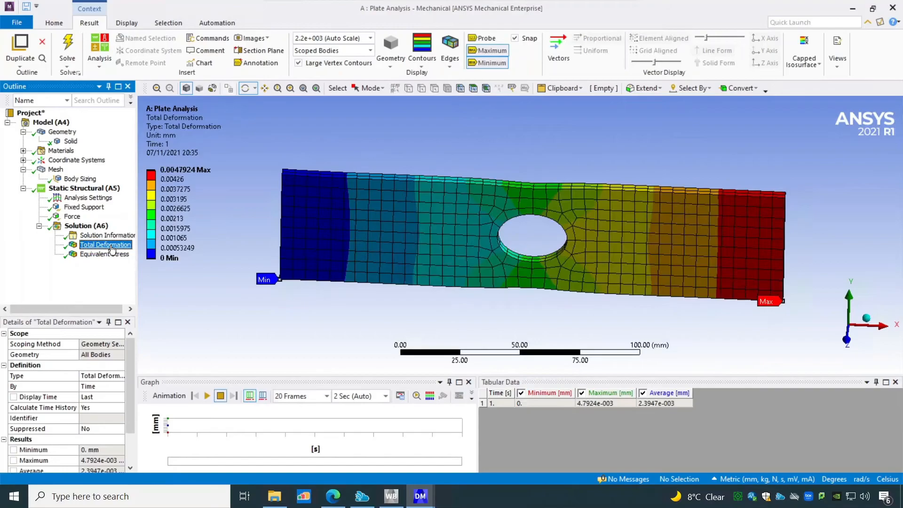
left_click(207, 396)
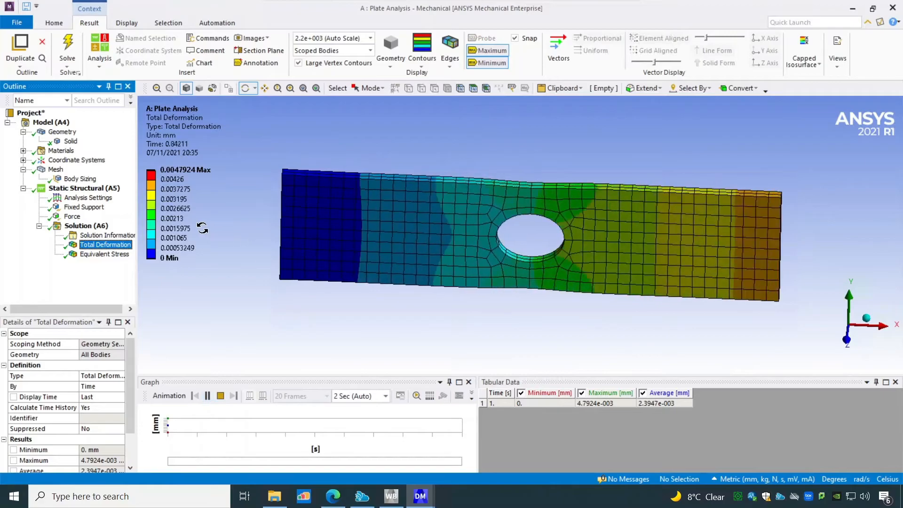
left_click(106, 254)
left_click(207, 396)
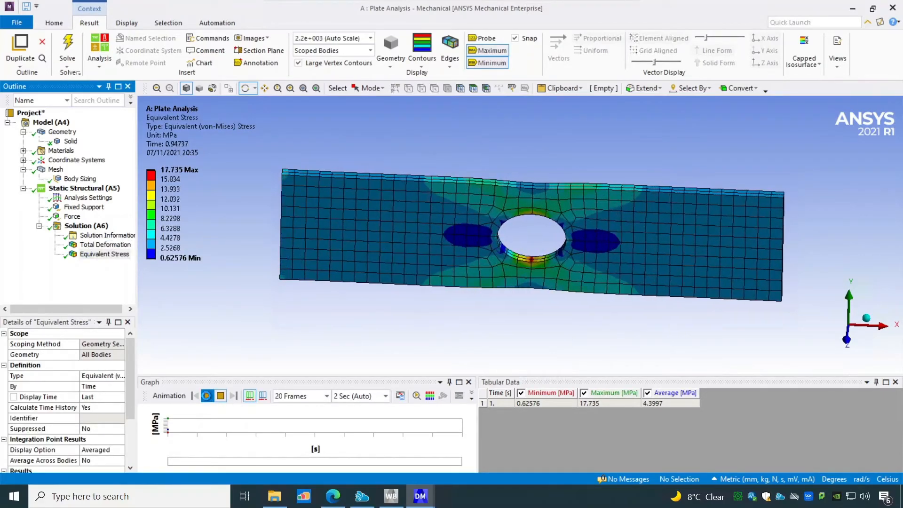
left_click(220, 396)
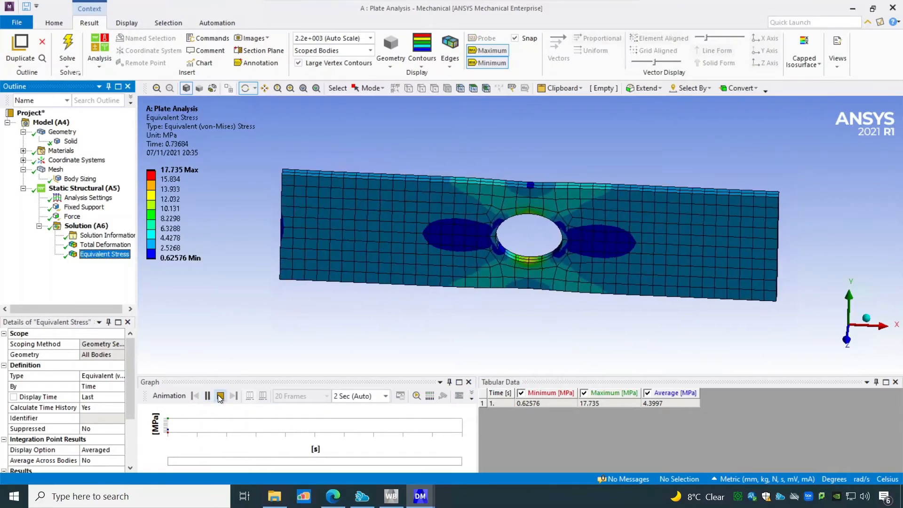
Step: Review the video file types offered for exporting the stress animation, and leave the export without saving
left_click(400, 396)
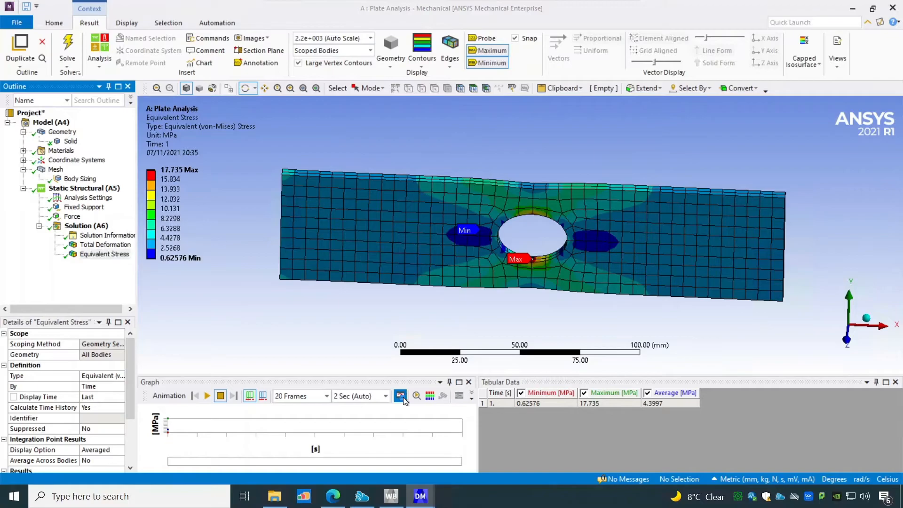
left_click(494, 351)
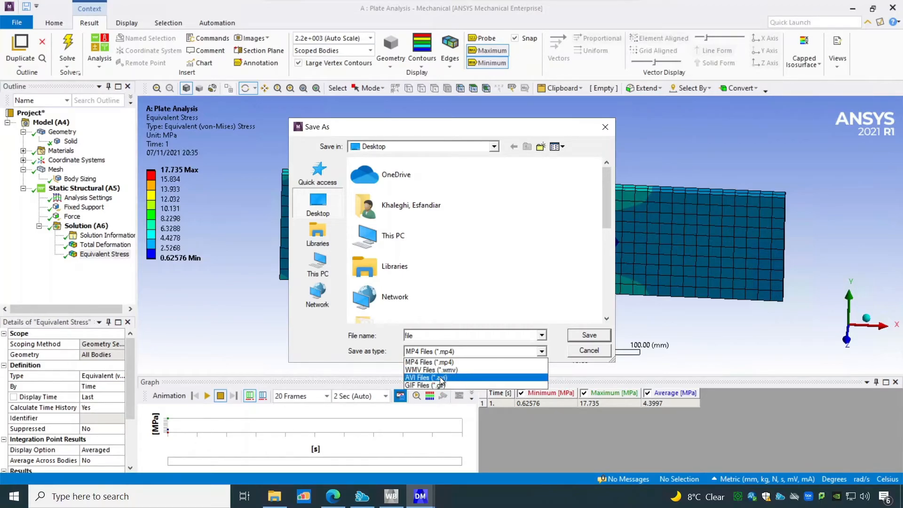
left_click(589, 351)
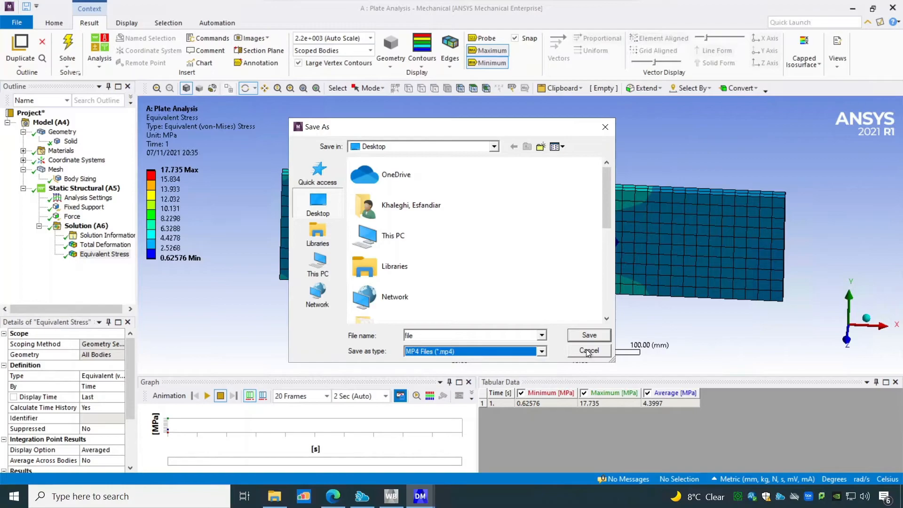
left_click(589, 351)
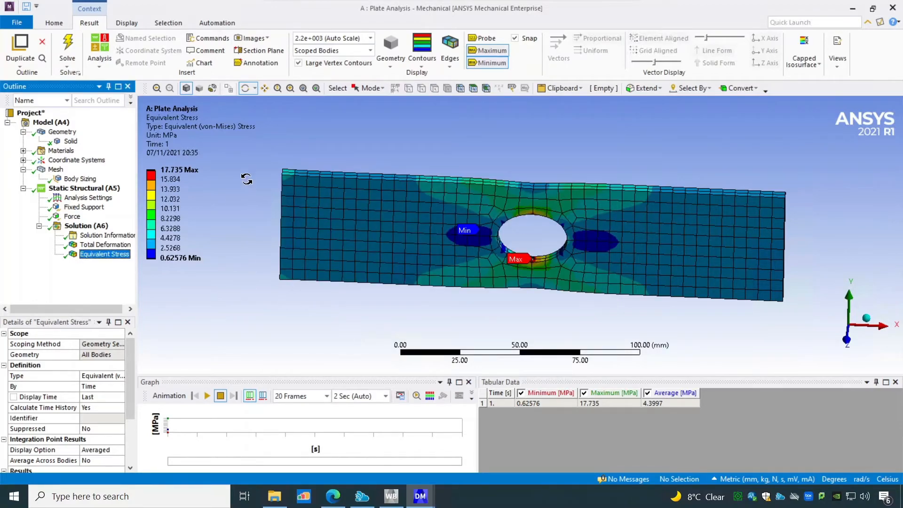
Step: Section the Equivalent Stress plot with a plane running lengthwise through the plate's hole, and inspect the cut half
left_click_drag(248, 174, 248, 187)
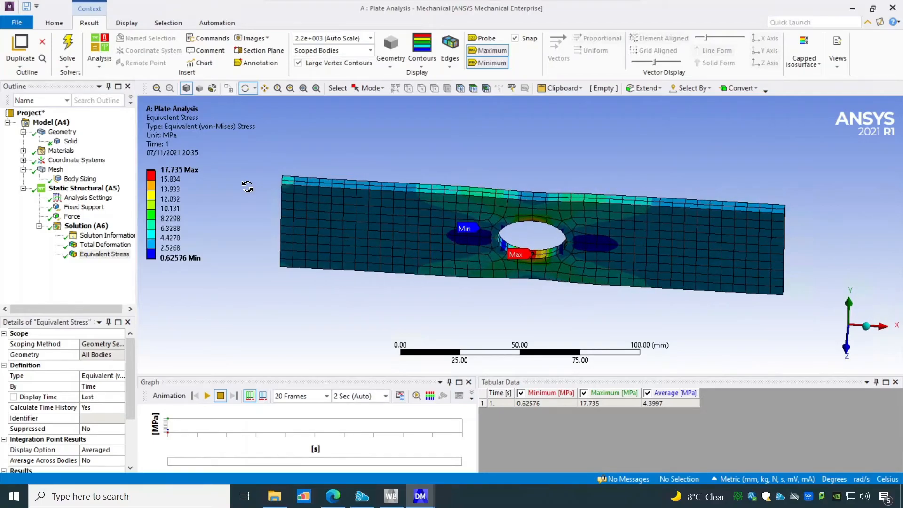
left_click(270, 49)
left_click_drag(255, 218, 836, 254)
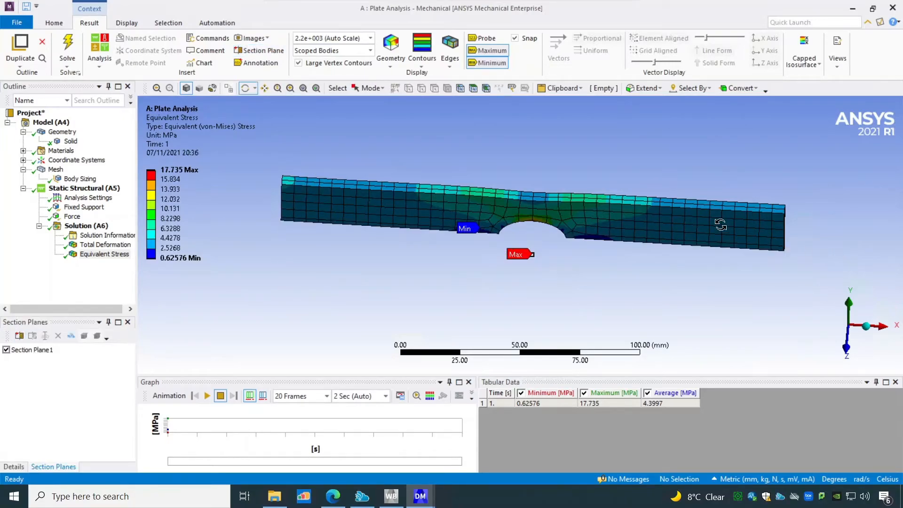
left_click_drag(574, 284, 583, 236)
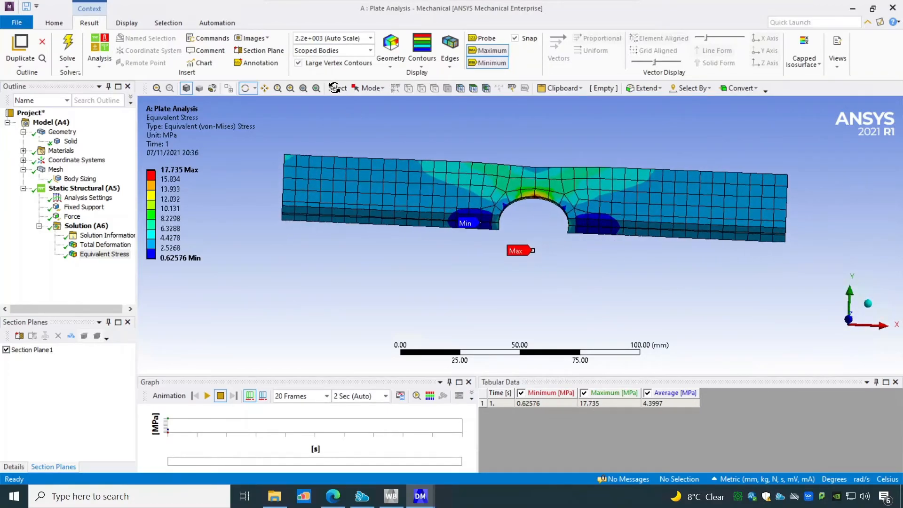
Step: Add a second section plane along a lengthwise line just below the plate
left_click(275, 50)
left_click_drag(242, 323, 835, 309)
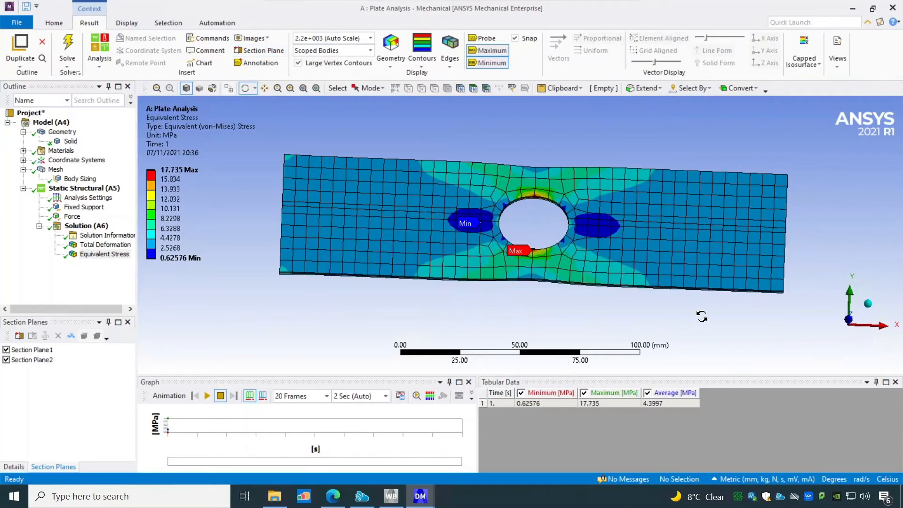
left_click_drag(745, 137, 744, 160)
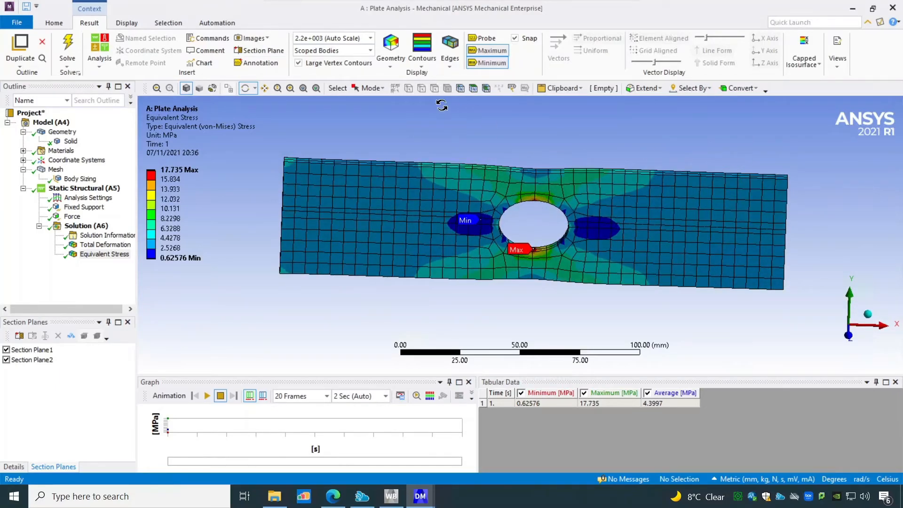
Step: Review the image file types offered for saving the current graphics display to file, and leave without saving
left_click(268, 38)
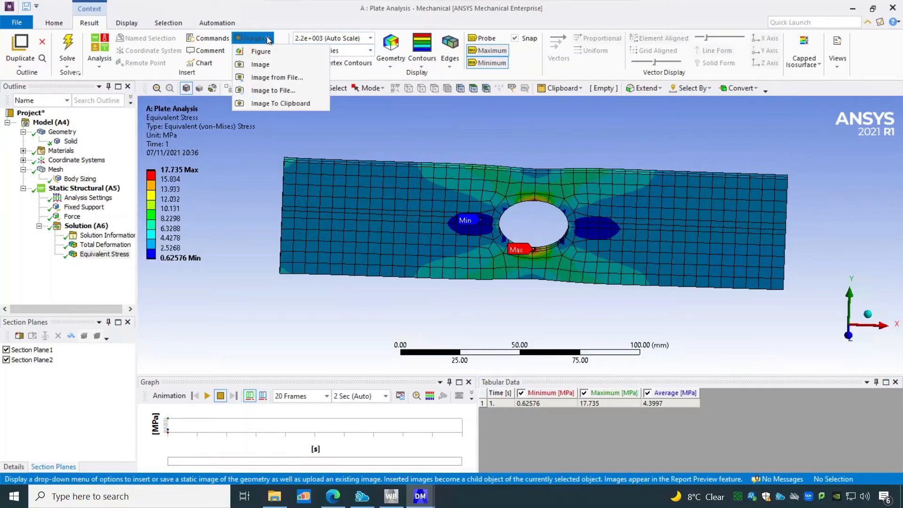
left_click(295, 91)
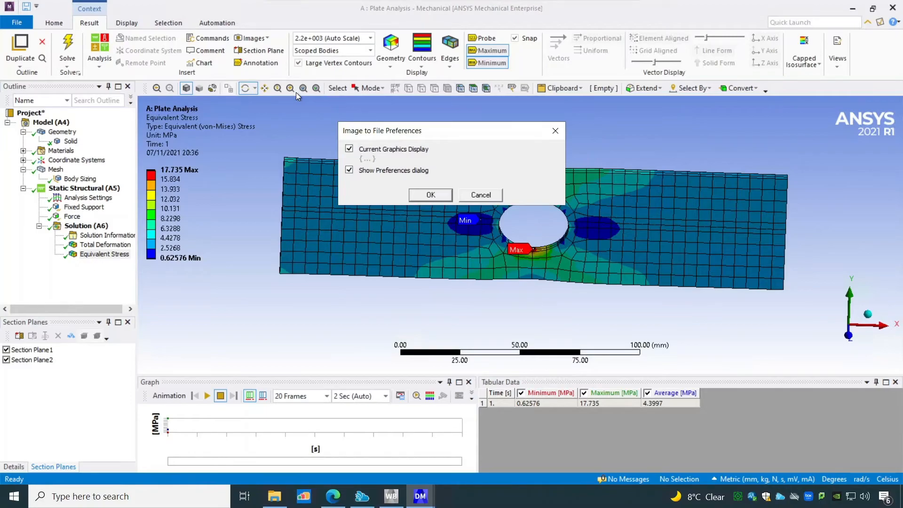
left_click(419, 193)
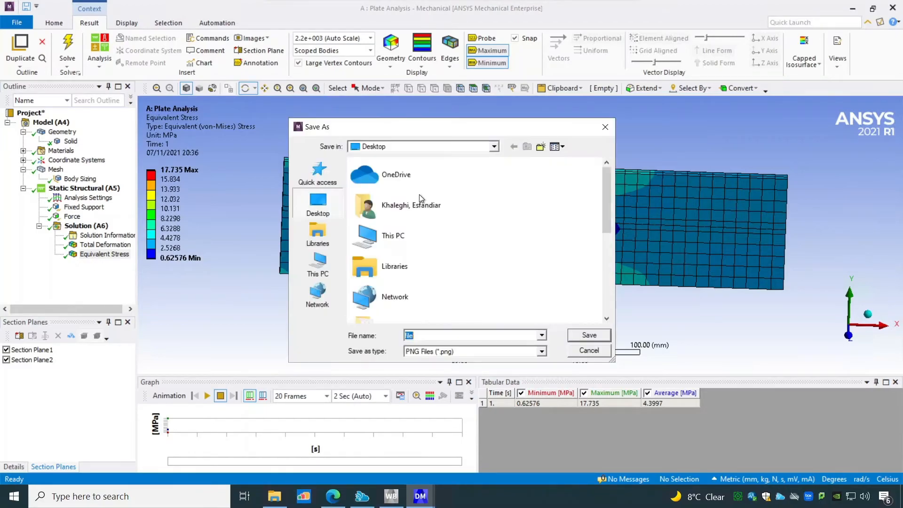
left_click(470, 355)
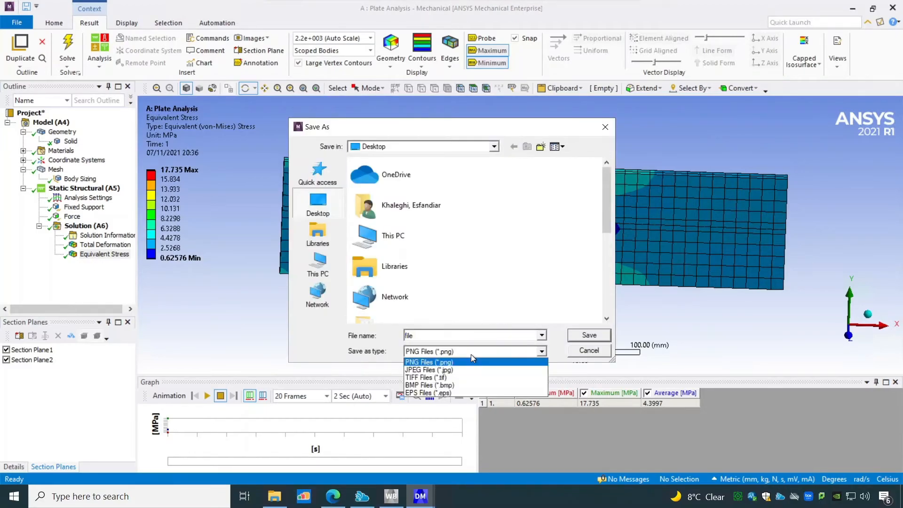
left_click(587, 355)
left_click(588, 350)
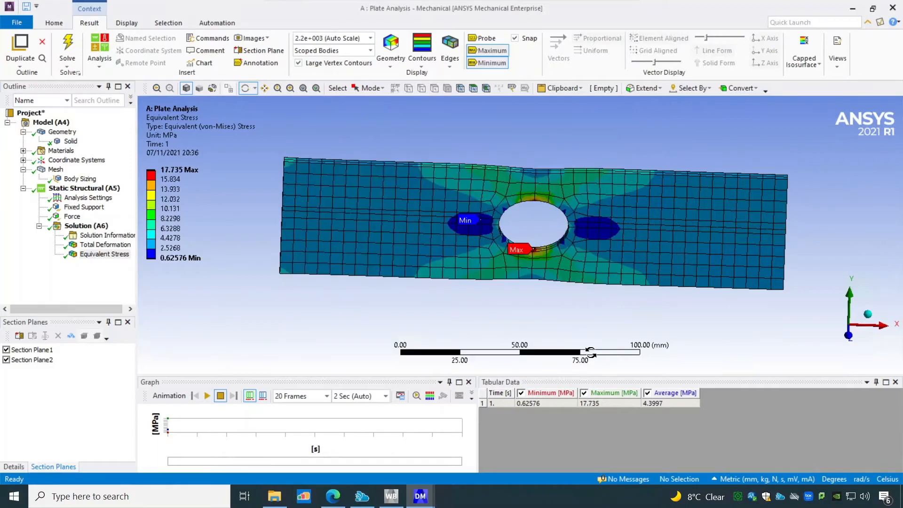
Step: Export the Equivalent Stress result as an ANSYS Viewer File (AVZ) named file to the network drive's Desktop folder, replacing the existing file
right_click(105, 258)
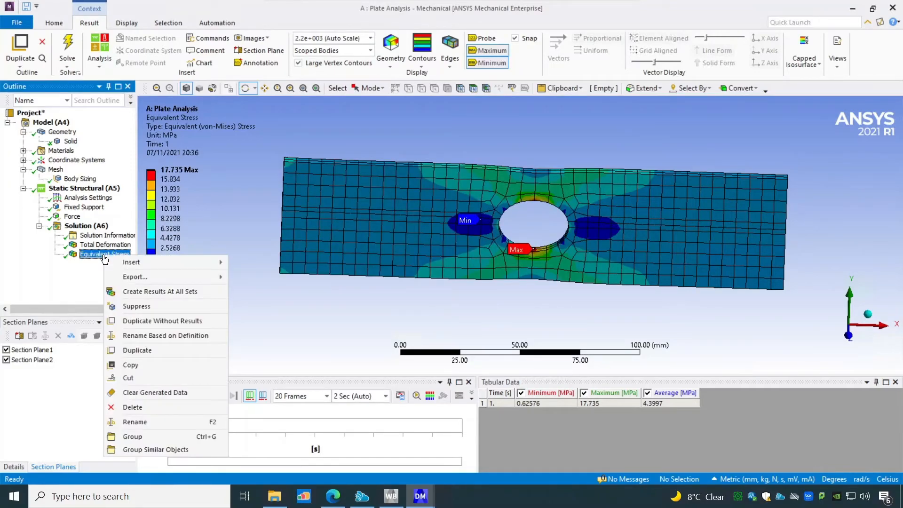
mouse_move(185, 278)
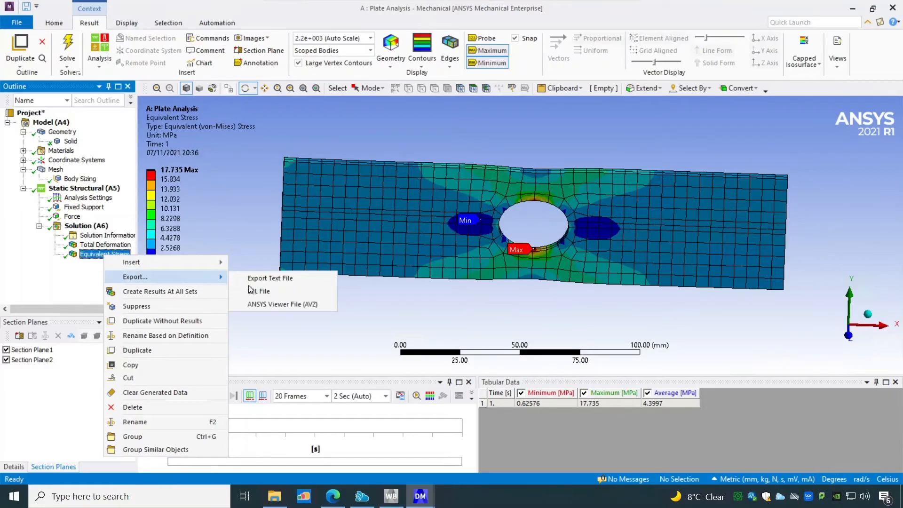
left_click(312, 306)
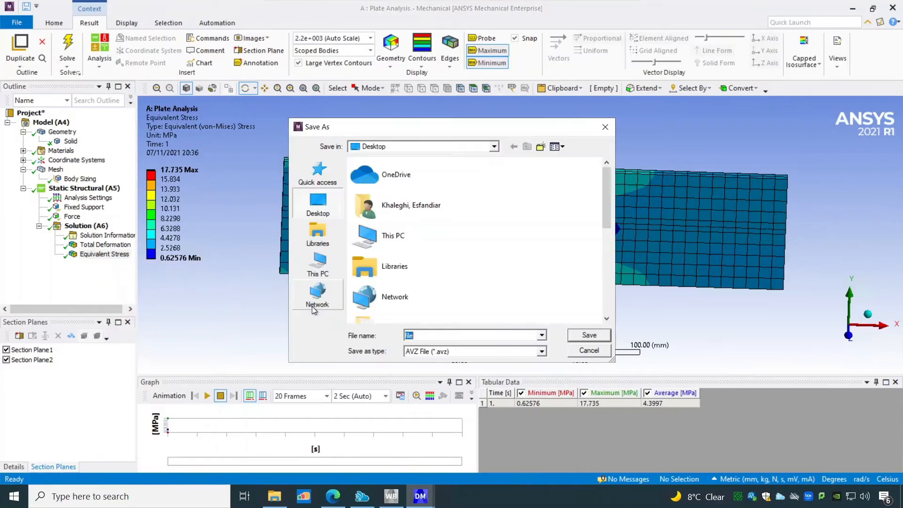
left_click(387, 244)
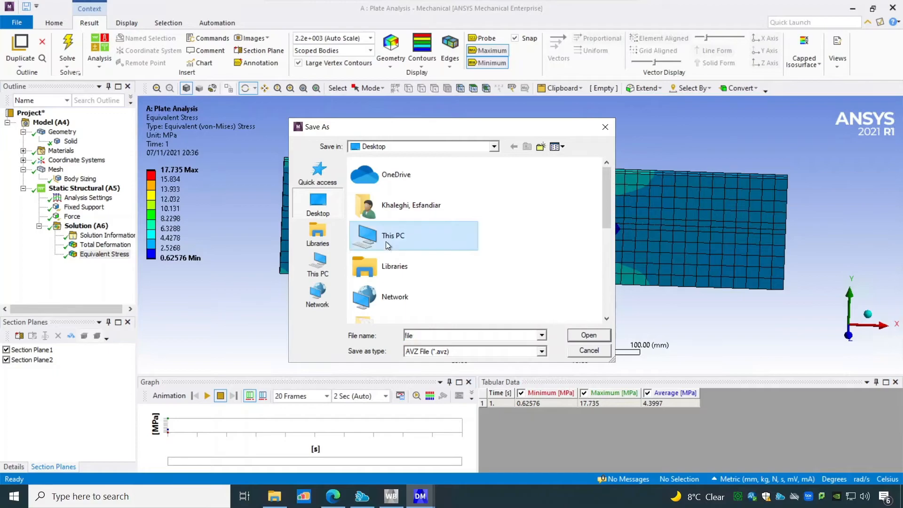
double_click(386, 239)
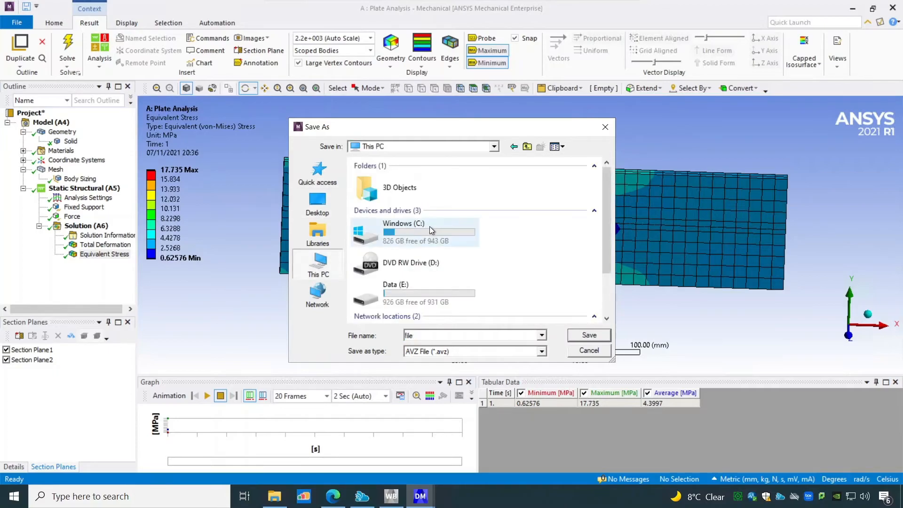
double_click(424, 276)
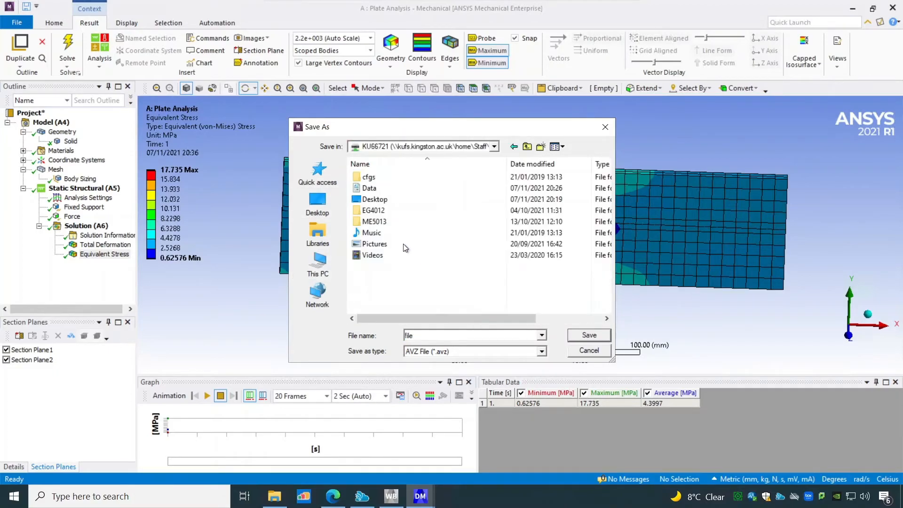
double_click(374, 200)
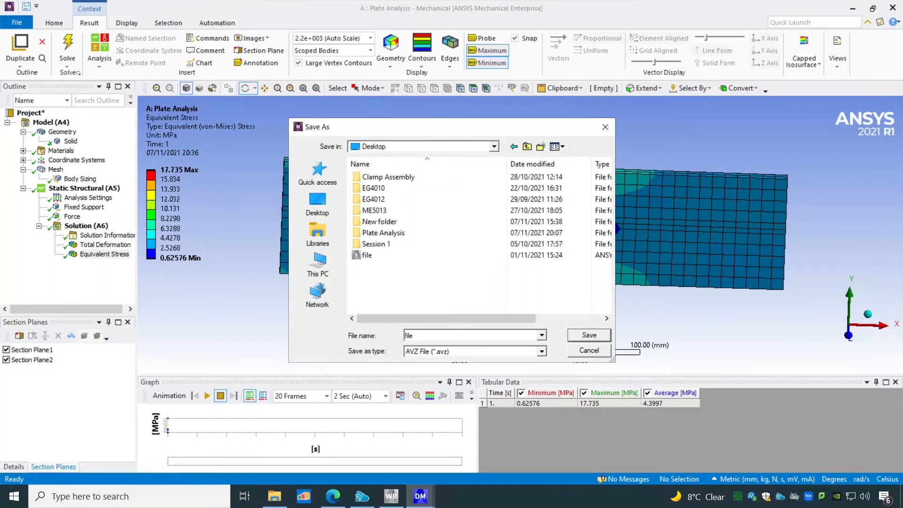
left_click(585, 338)
left_click(473, 289)
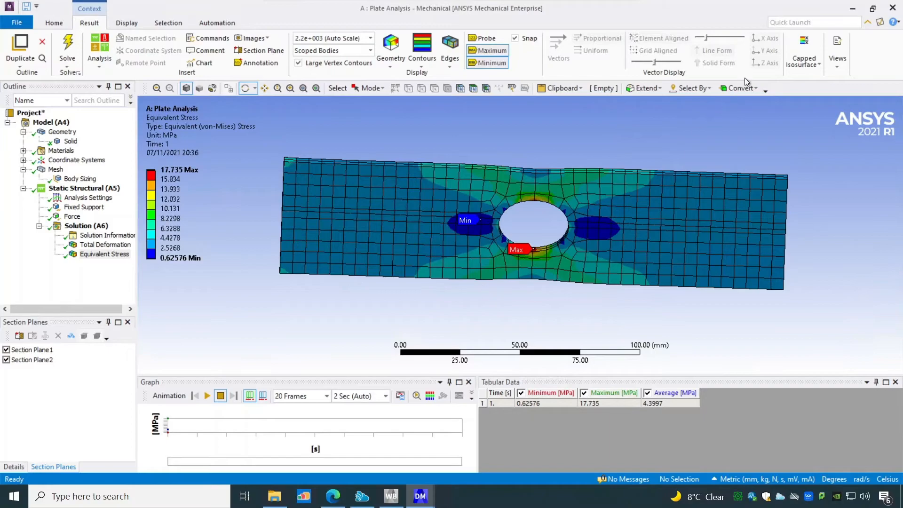
Step: Open the exported AVZ file from the Desktop folder in File Explorer, inspect the stress model in ANSYS Viewer, and return to Mechanical
left_click(275, 502)
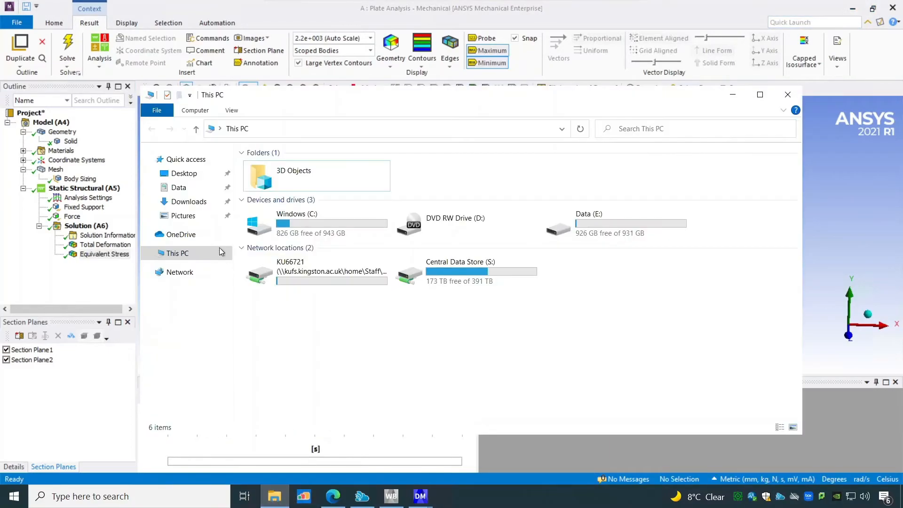
left_click(183, 174)
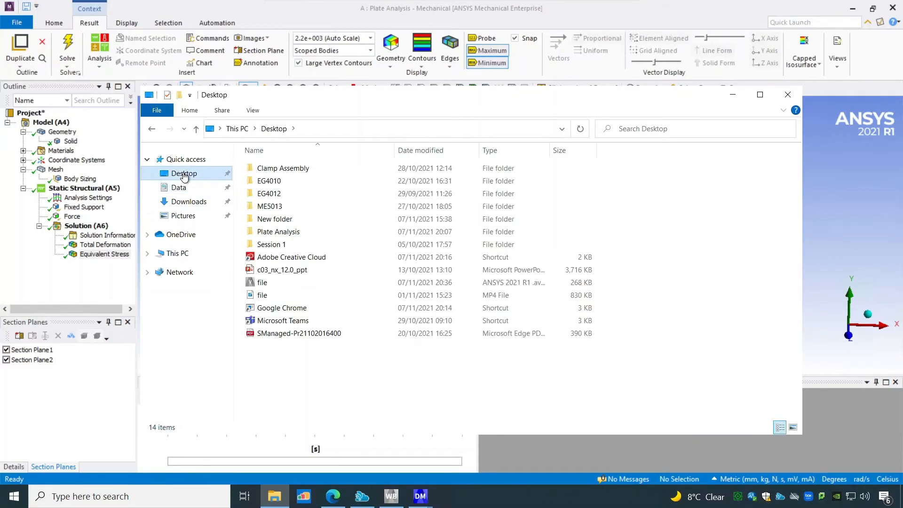
double_click(272, 284)
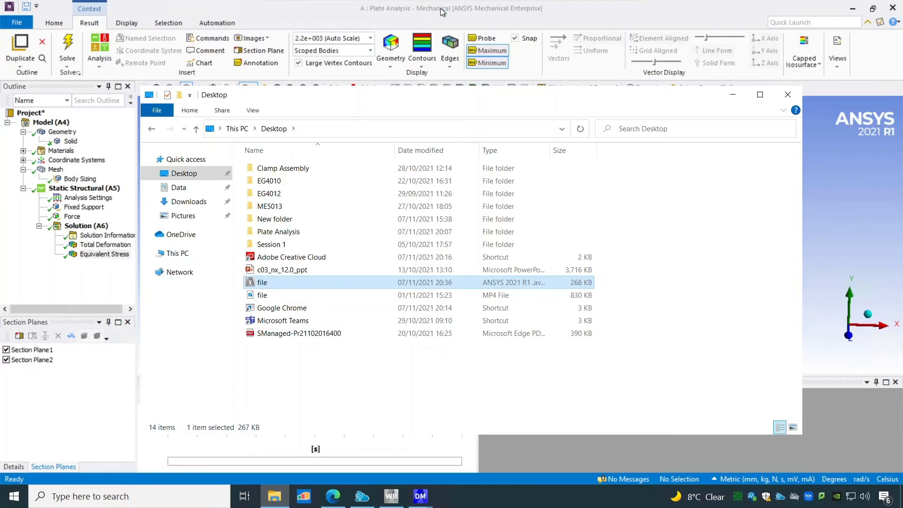
double_click(283, 281)
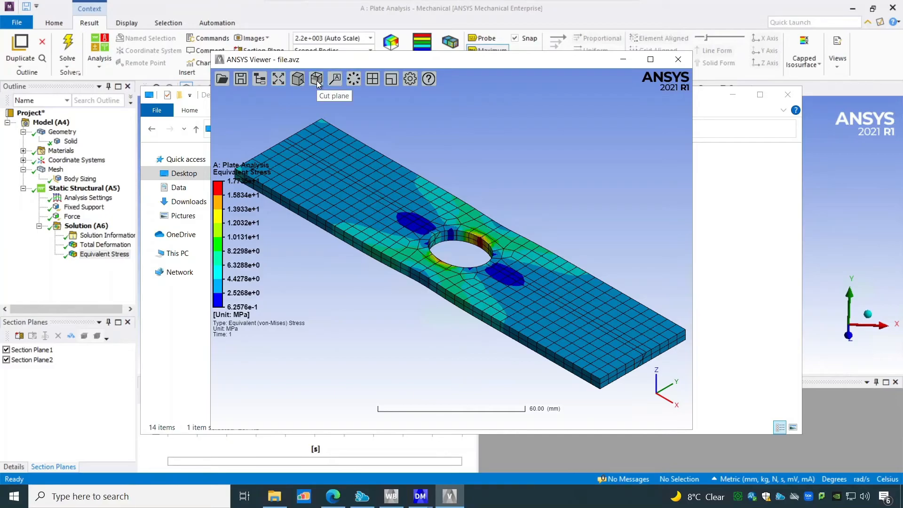
left_click_drag(277, 124, 385, 158)
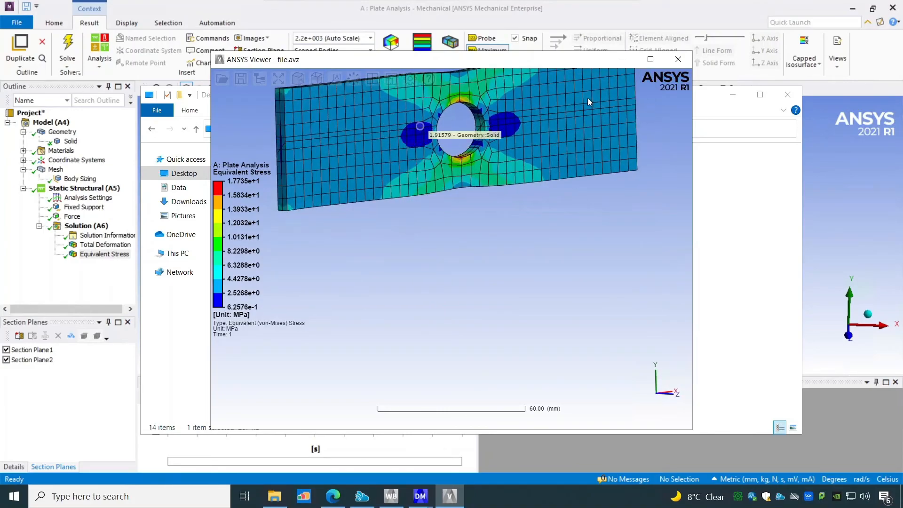
mouse_move(542, 286)
right_mouse_down()
mouse_move(580, 281)
mouse_move(583, 309)
mouse_move(580, 254)
mouse_move(594, 235)
right_mouse_up()
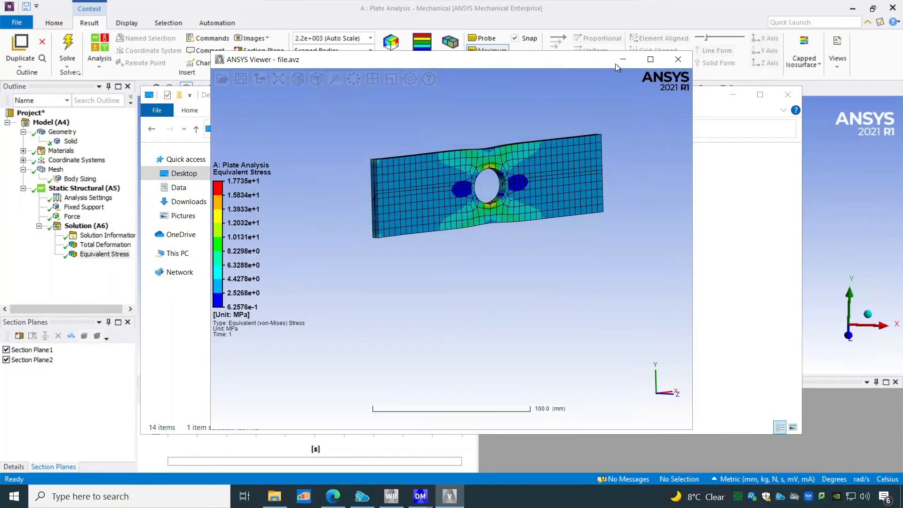
left_click(677, 59)
left_click(730, 95)
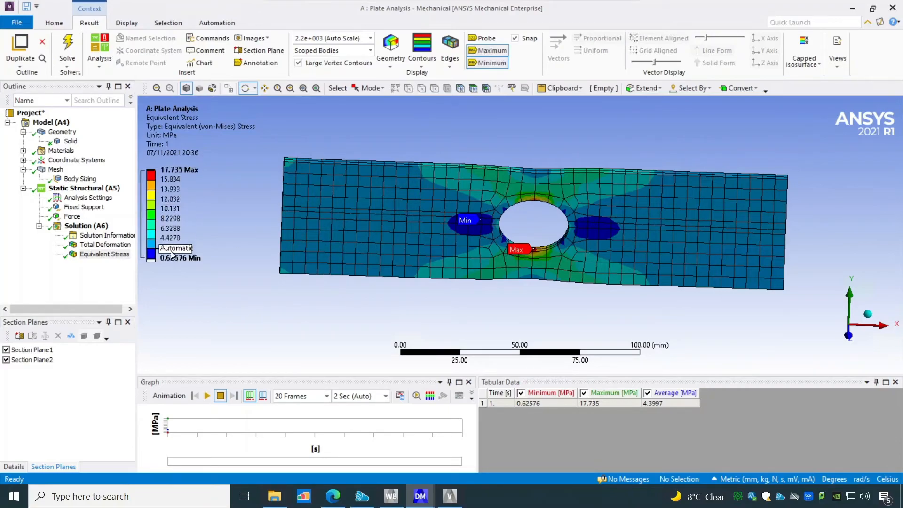
Step: Vary the number of contour bands in the Equivalent Stress legend, finishing with 14 bands
mouse_move(145, 176)
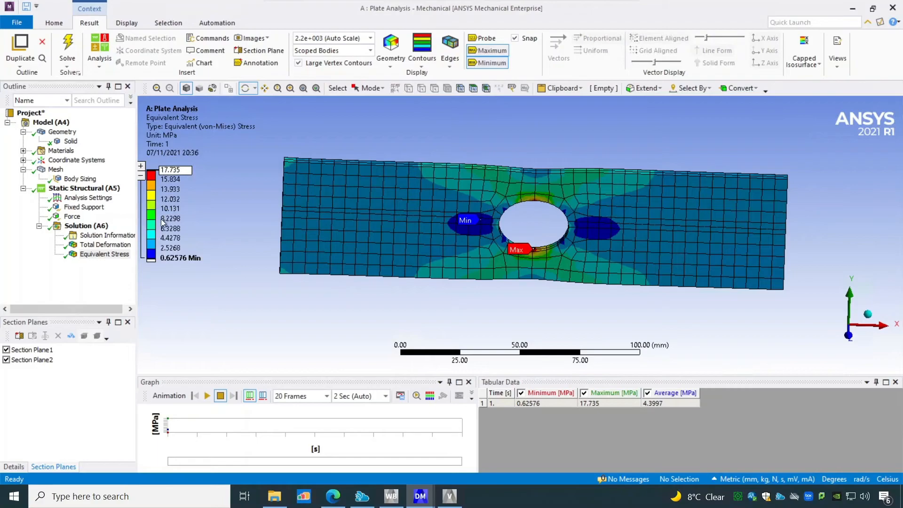
left_click(141, 166)
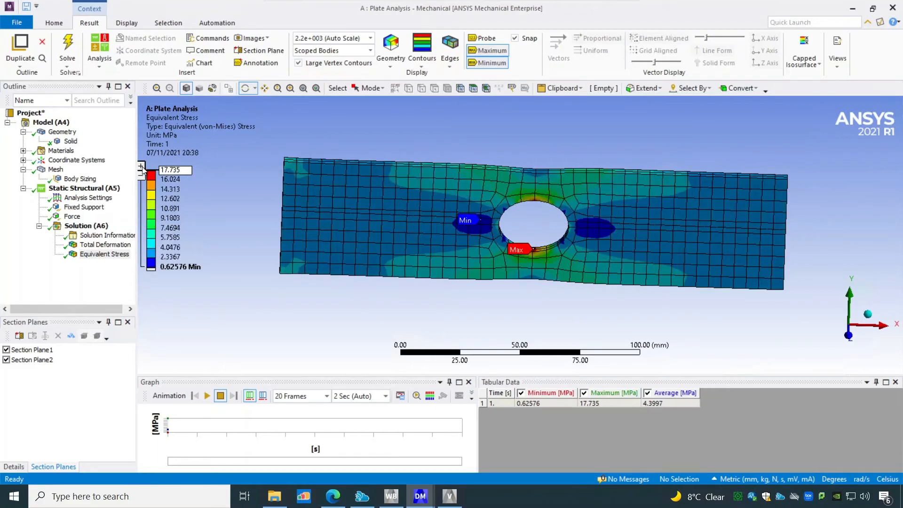
left_click(141, 167)
left_click(141, 167)
left_click(141, 166)
left_click(141, 167)
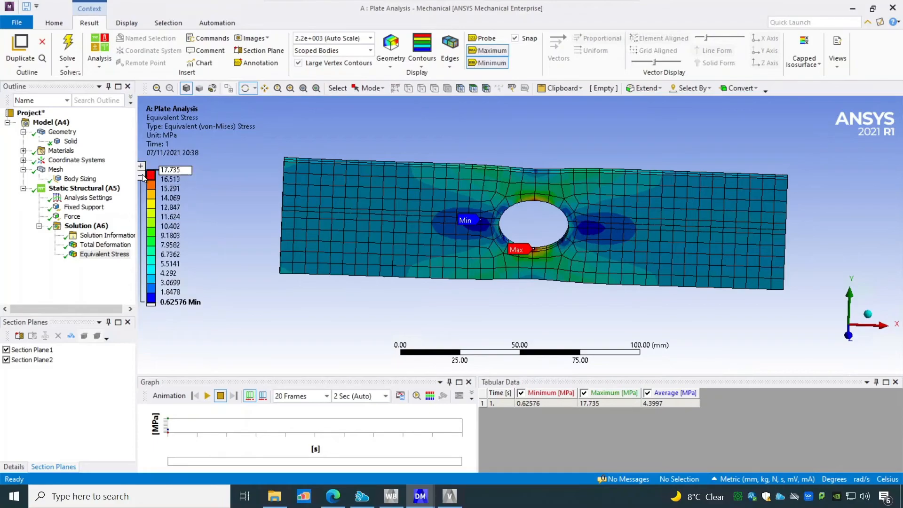
left_click(141, 177)
left_click(141, 176)
left_click(141, 176)
left_click(141, 177)
left_click(141, 176)
left_click(141, 166)
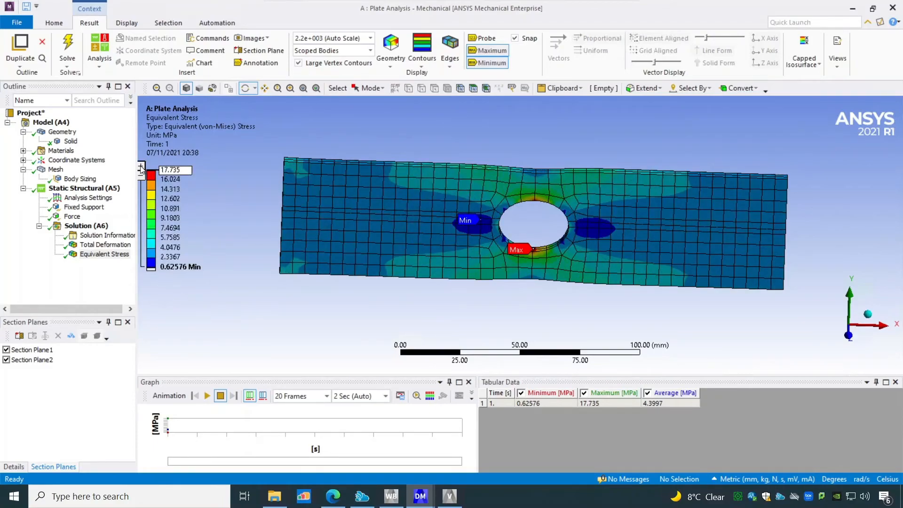
left_click(141, 166)
left_click(141, 167)
left_click(141, 167)
left_click(141, 166)
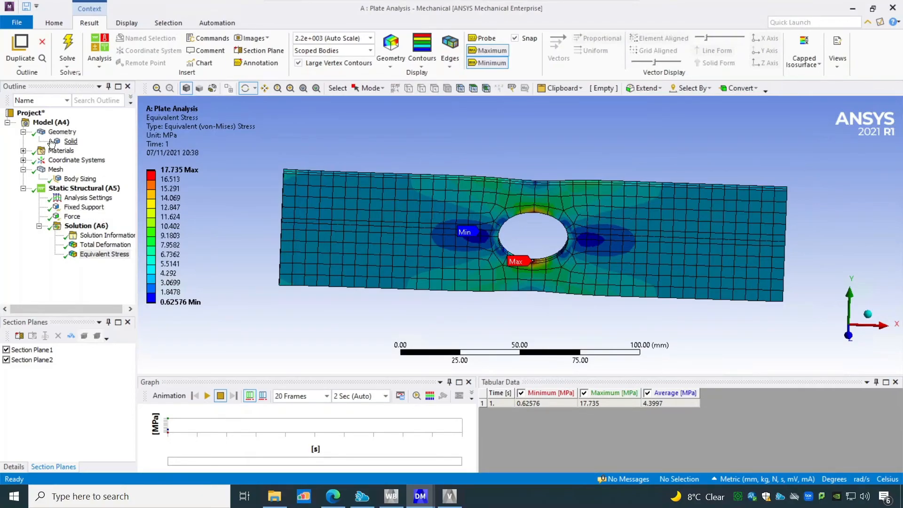
Step: Review the controls that can be inserted under Mesh and the loads and supports that can be inserted under Static Structural
left_click(55, 170)
right_click(57, 173)
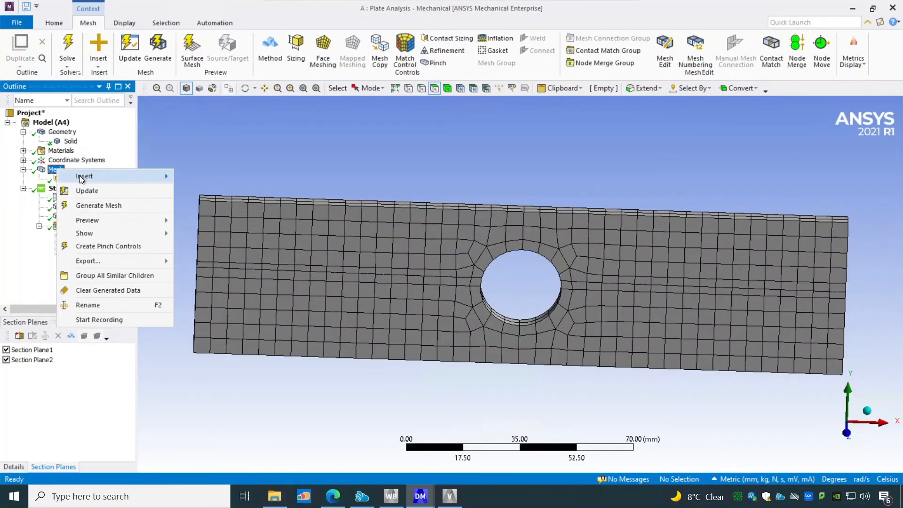
mouse_move(169, 179)
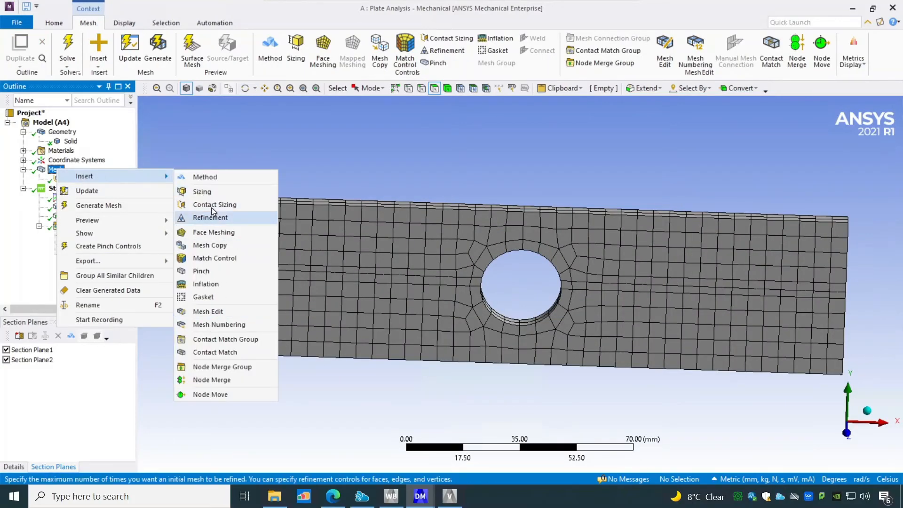
left_click(52, 189)
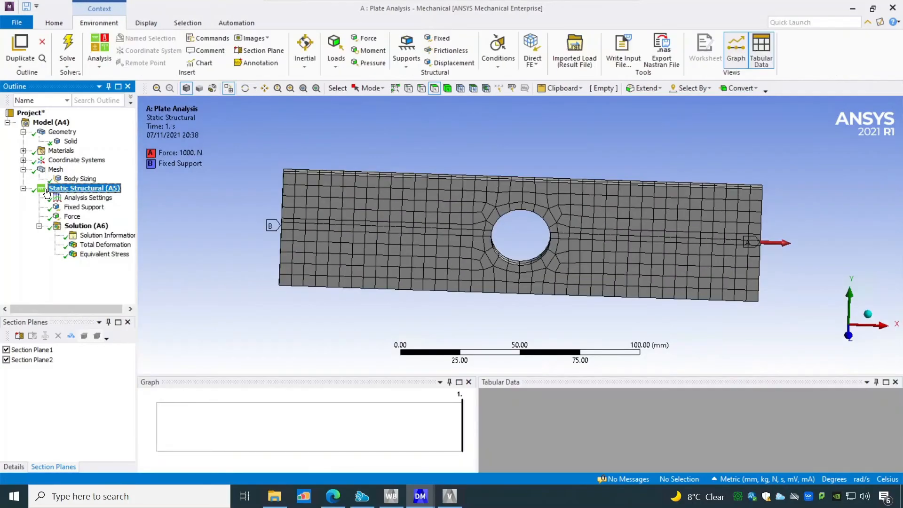
right_click(101, 190)
mouse_move(135, 191)
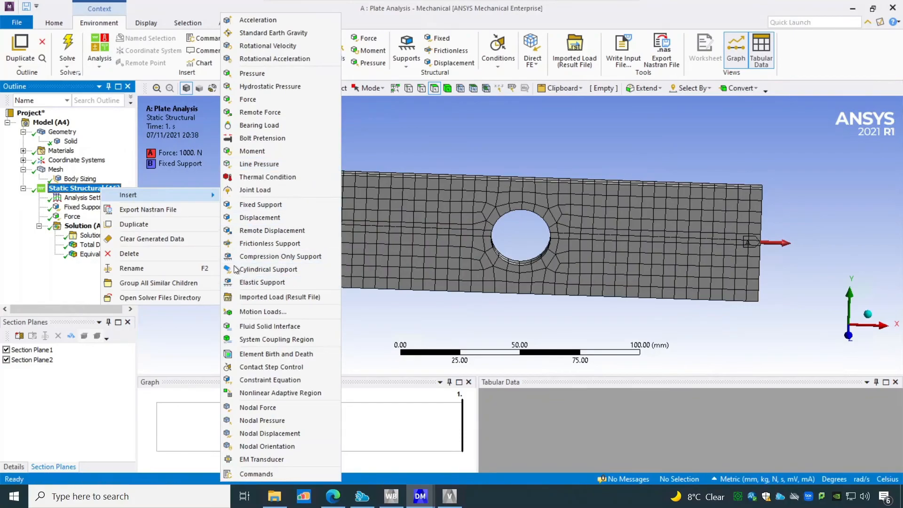
left_click(63, 272)
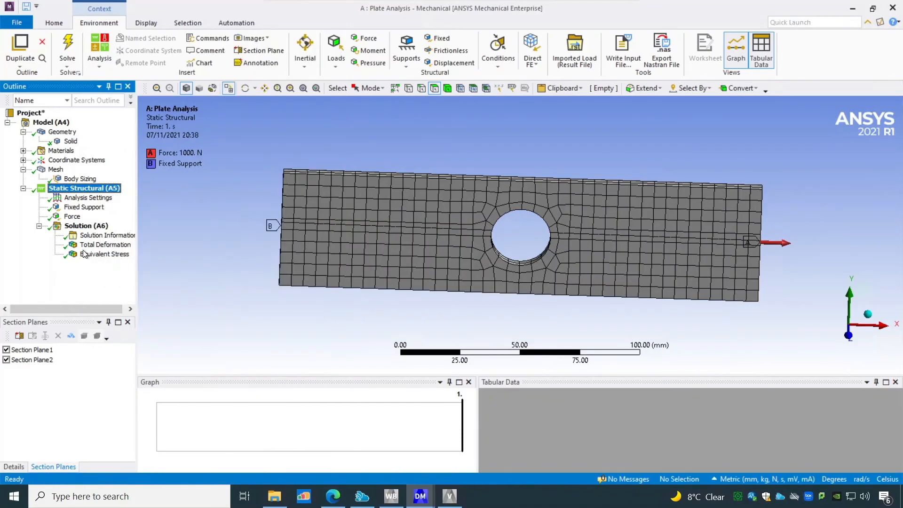
Step: Review the result types that can be inserted under Solution, including the Linearized Stress options
right_click(93, 227)
mouse_move(166, 231)
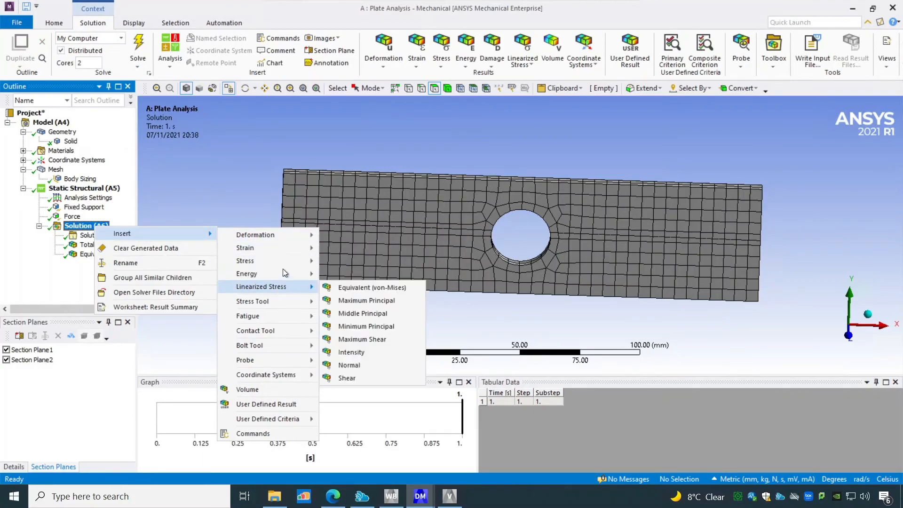
left_click(35, 287)
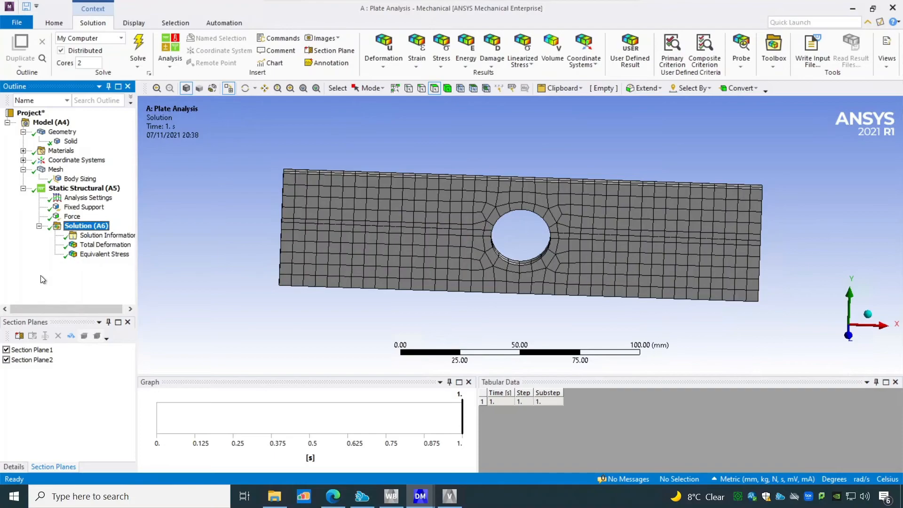
Step: Display Equivalent Stress with the undeformed wireframe, switch its edge display to Show Undeformed Model, and play the result animation
left_click(93, 245)
left_click(94, 254)
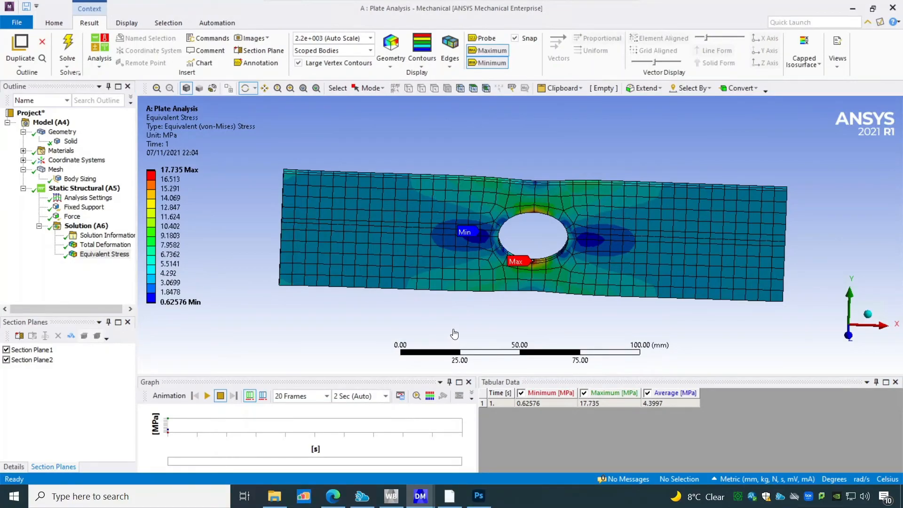
left_click(447, 59)
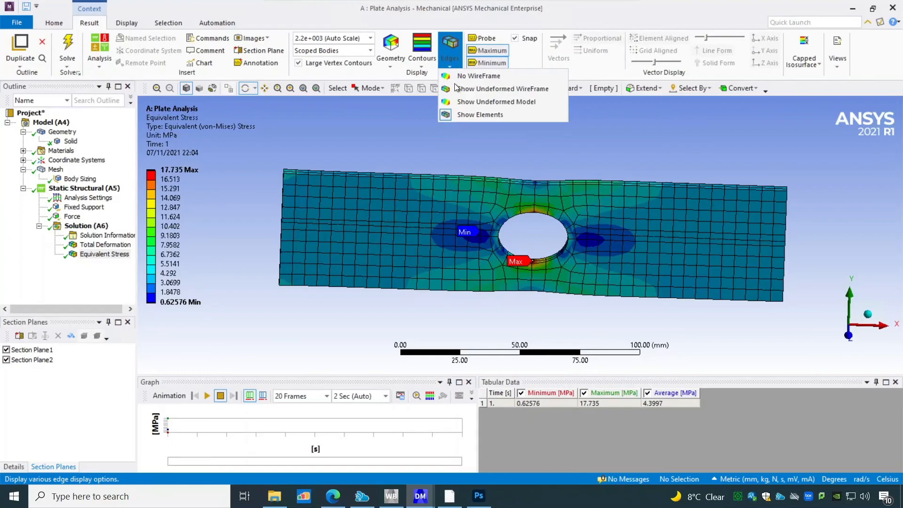
left_click(482, 90)
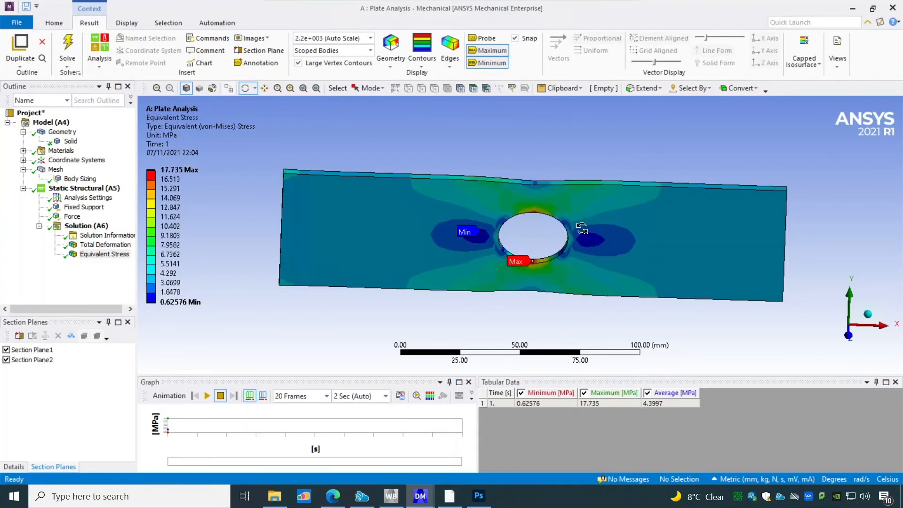
left_click(454, 70)
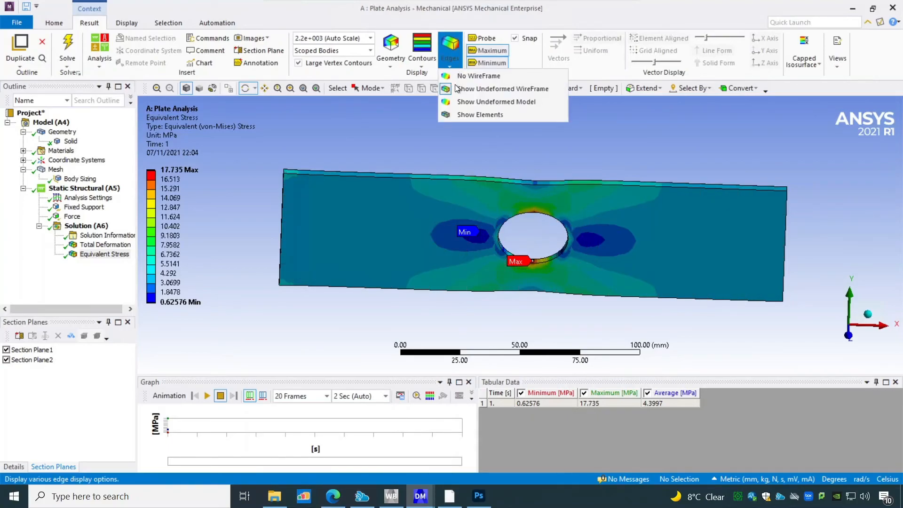
left_click(473, 103)
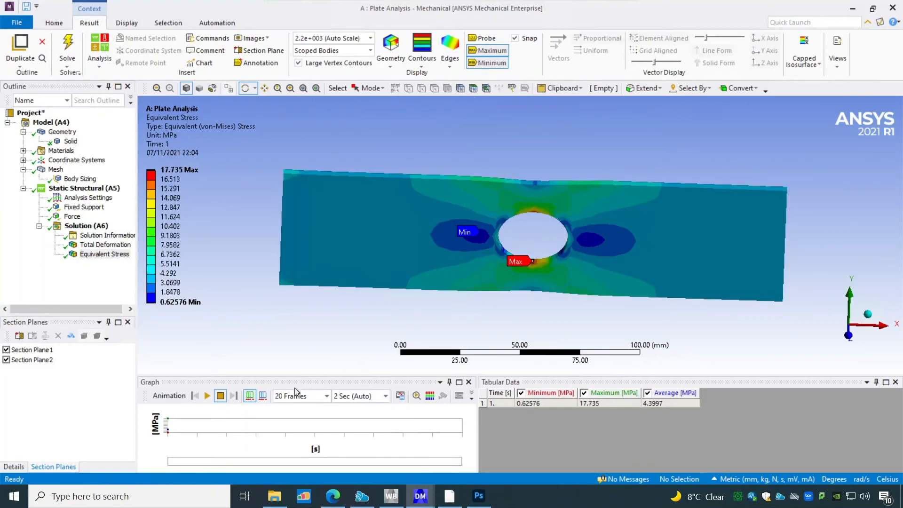
left_click(208, 396)
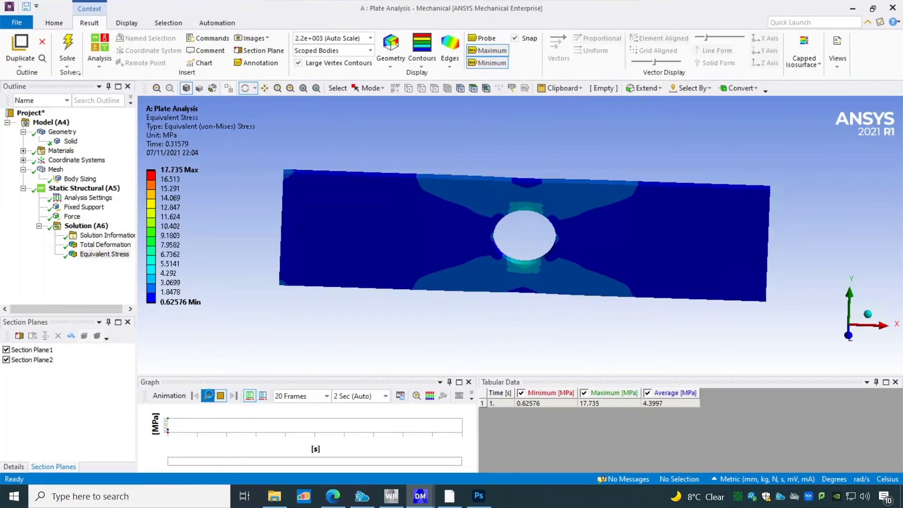
Step: Show the elements on the Equivalent Stress result, switch the edges to Show Undeformed WireFrame, and animate the result
left_click(452, 62)
left_click(460, 115)
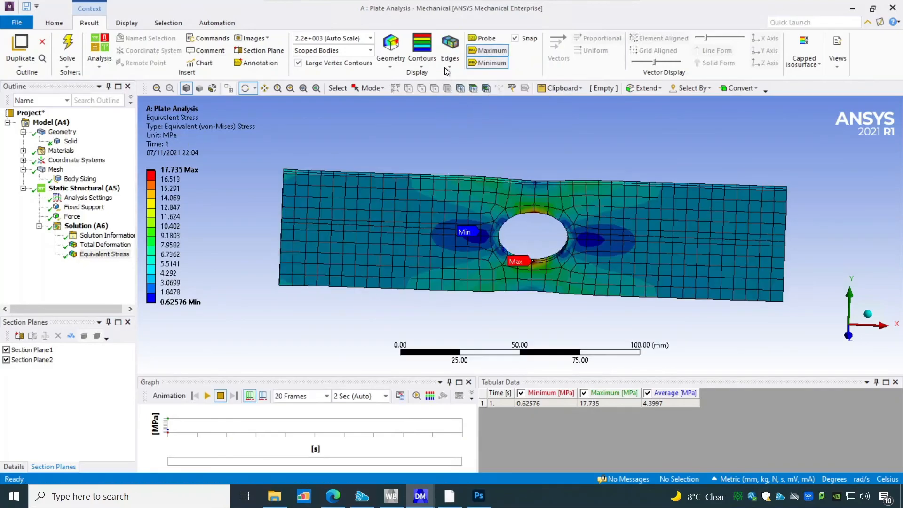
left_click(441, 60)
left_click(468, 90)
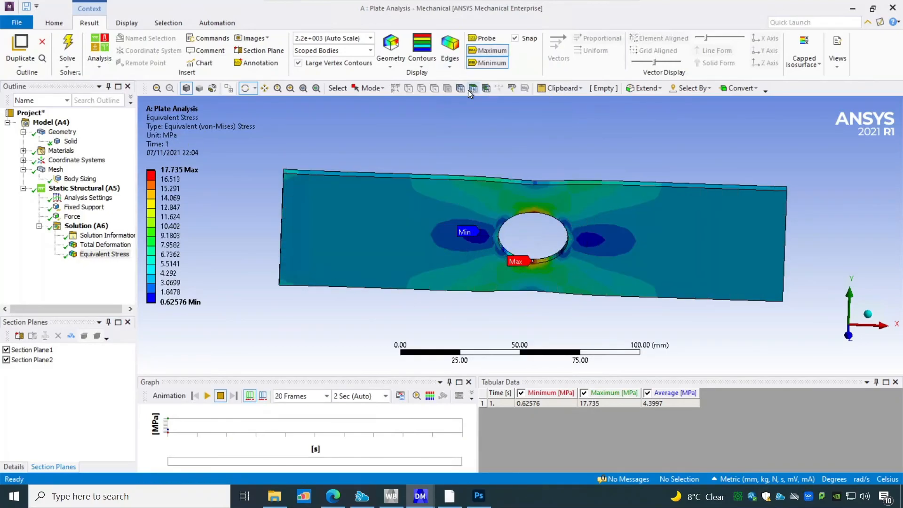
left_click(207, 396)
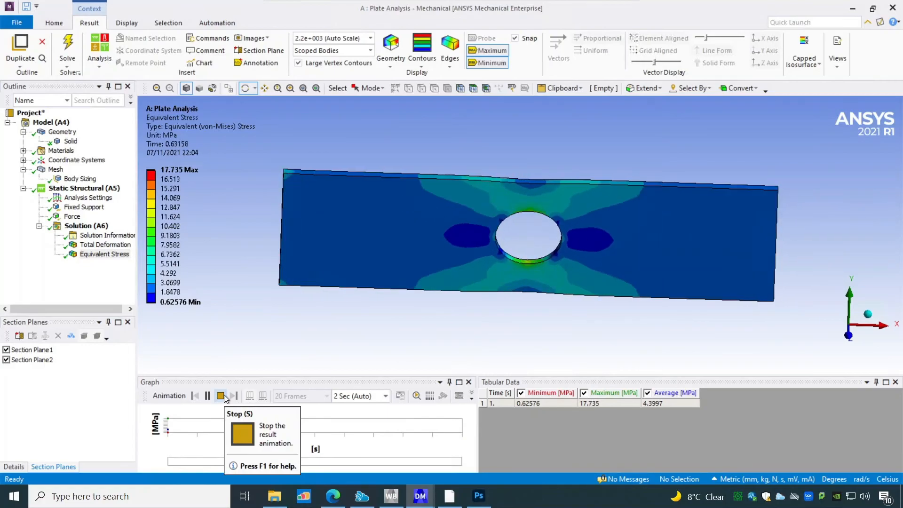
Step: Animate the Total Deformation result and set its edge display to Show Undeformed Model
left_click(106, 246)
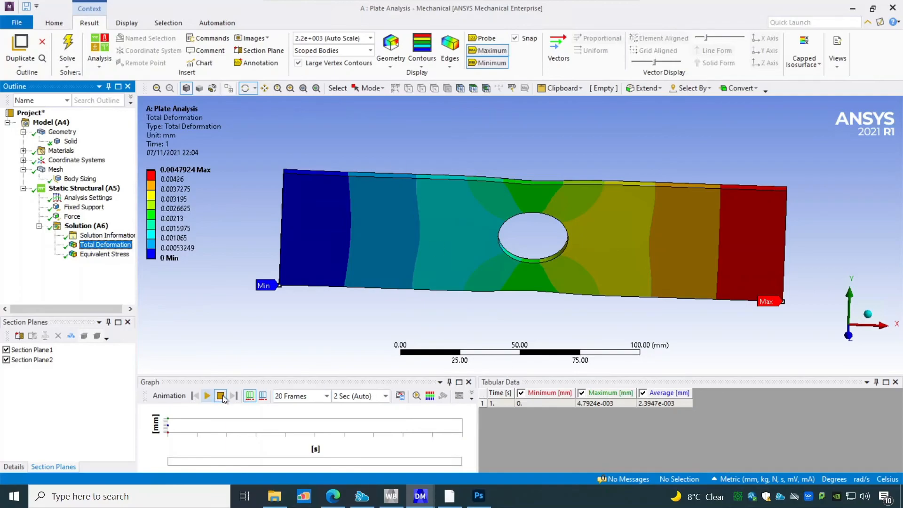
left_click(207, 395)
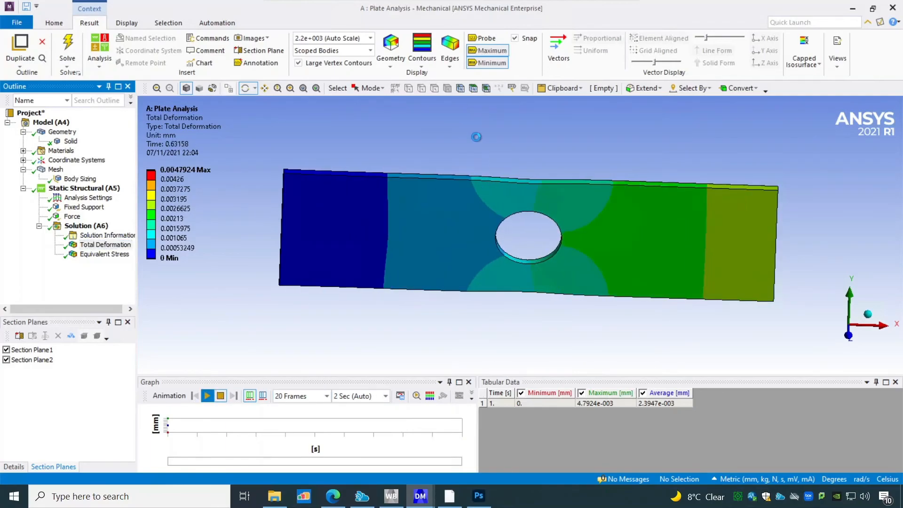
left_click(448, 69)
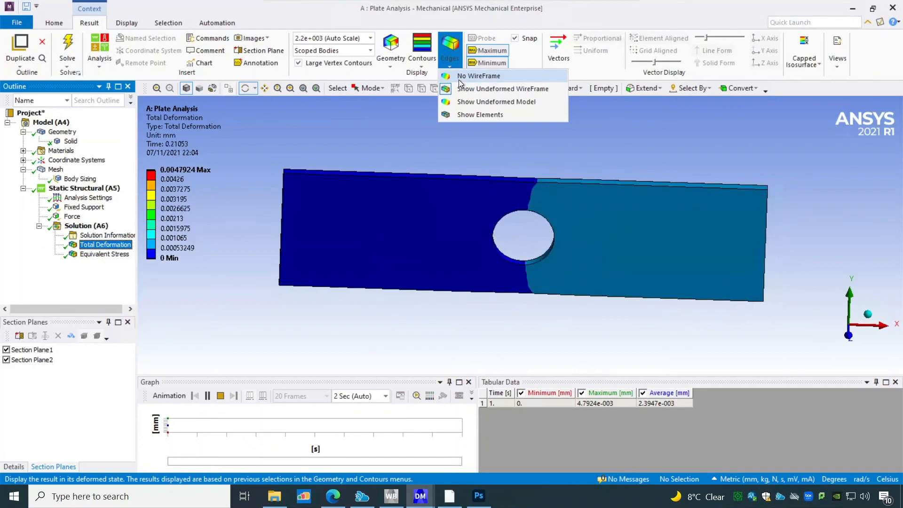
left_click(472, 102)
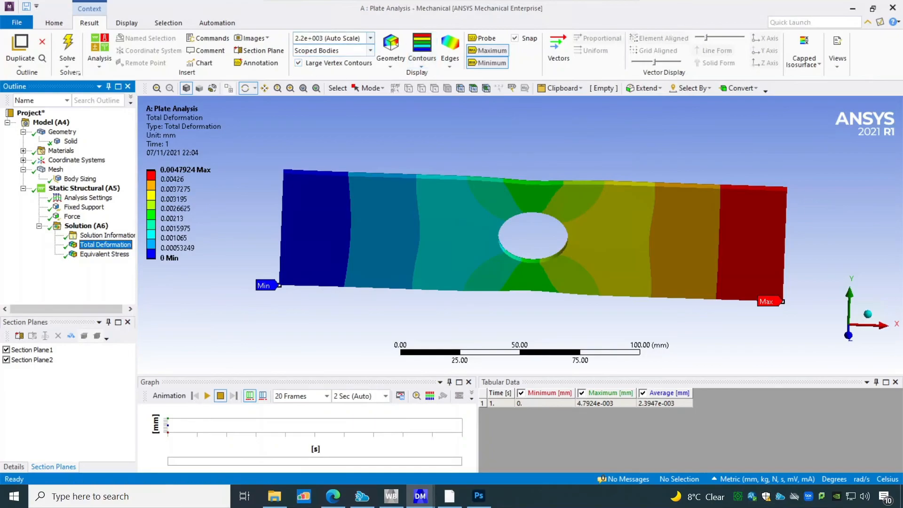
Step: Set the deformation scale factor to 1.0 (True Scale) and animate both the Total Deformation and Equivalent Stress results
left_click(370, 39)
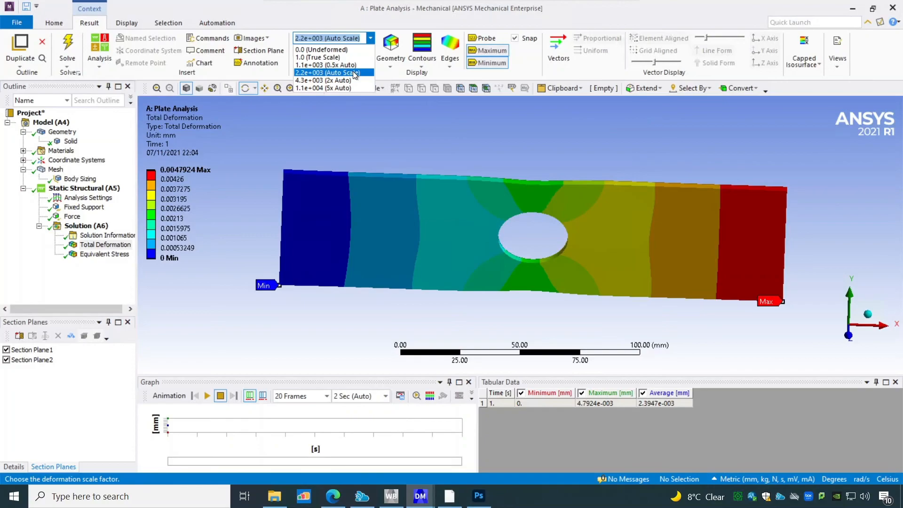
left_click(332, 57)
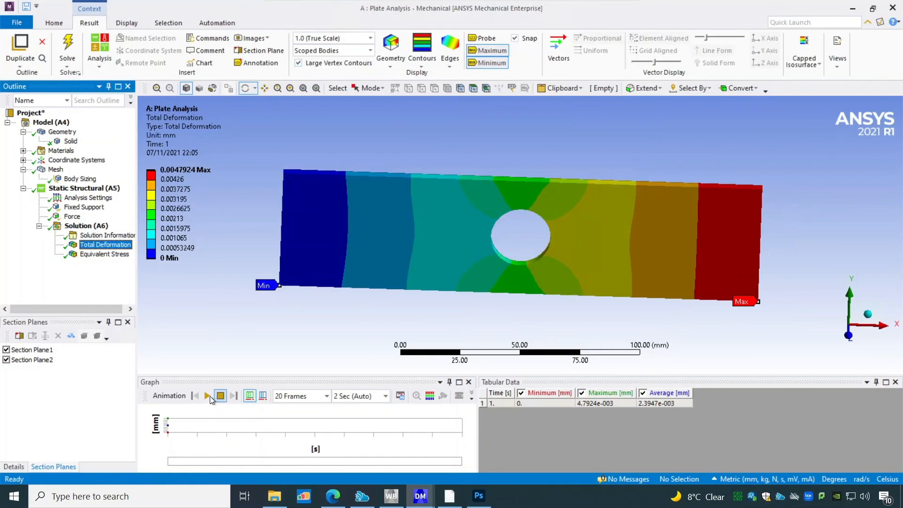
left_click(207, 396)
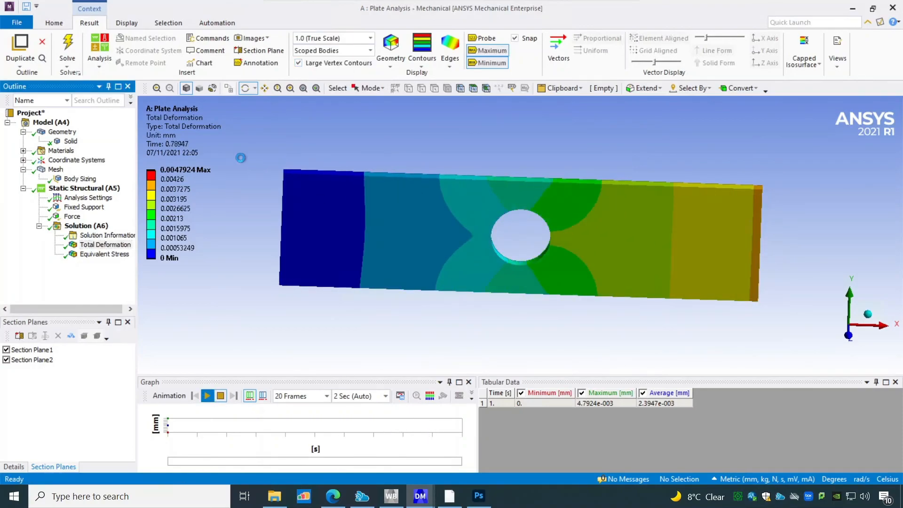
left_click(168, 171)
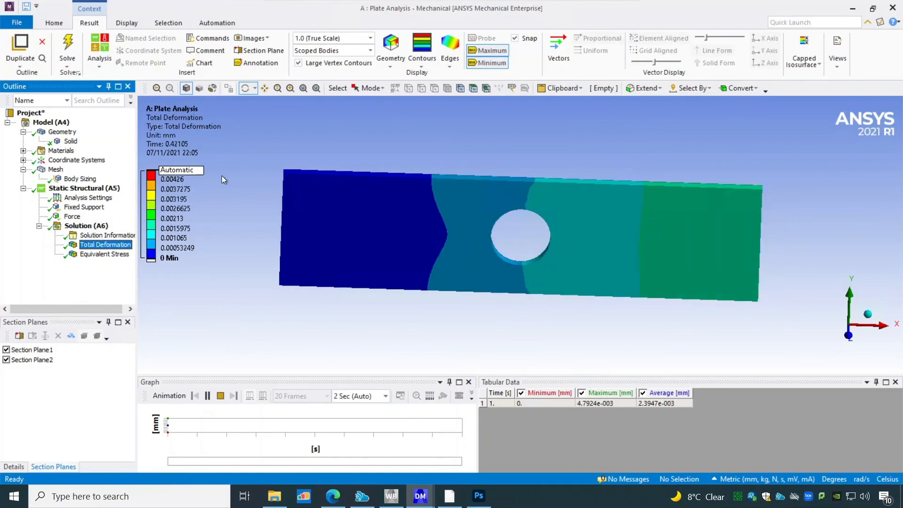
left_click(246, 162)
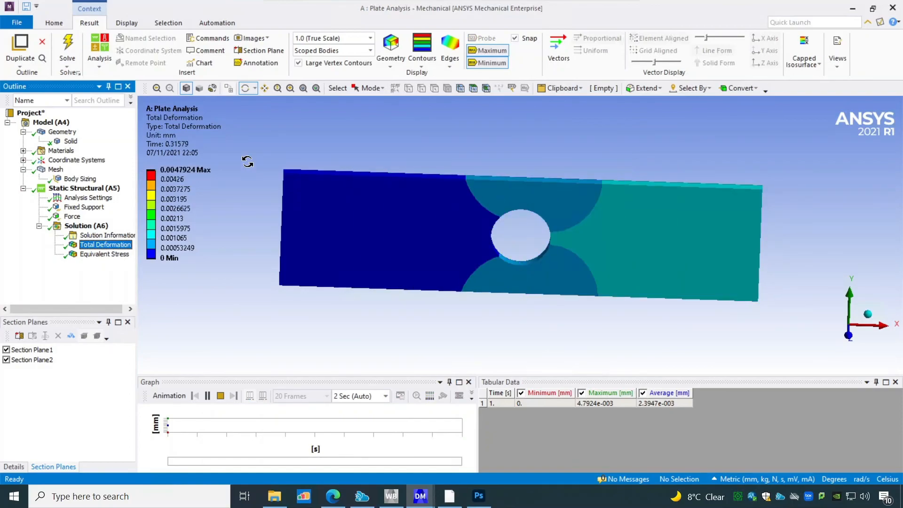
left_click(105, 255)
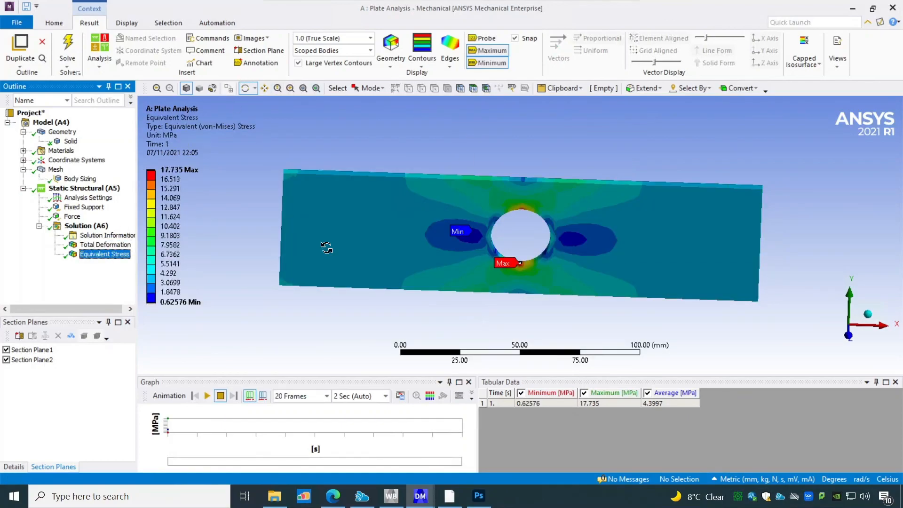
left_click(207, 396)
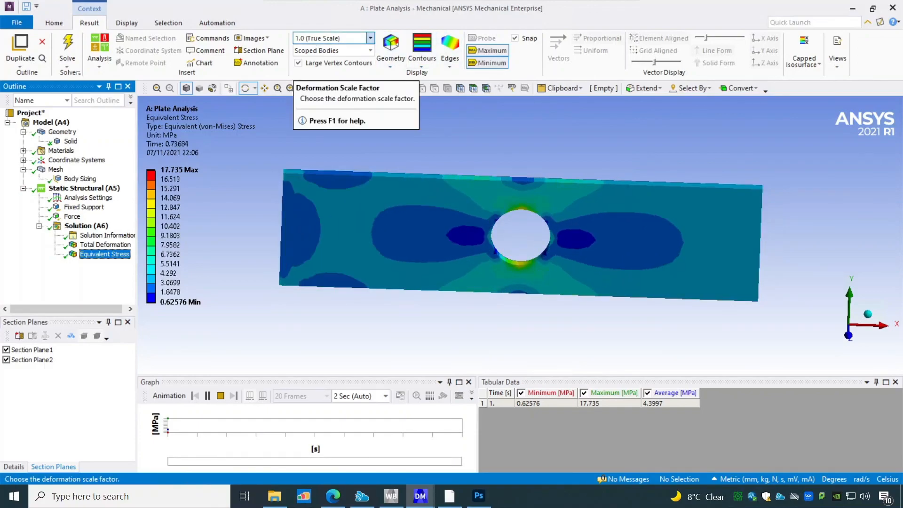
Step: Compare the 2x Auto and 5x Auto deformation scales on Equivalent Stress, set the scale to 1.1e+003 (0.5x Auto), and animate the result
left_click(371, 38)
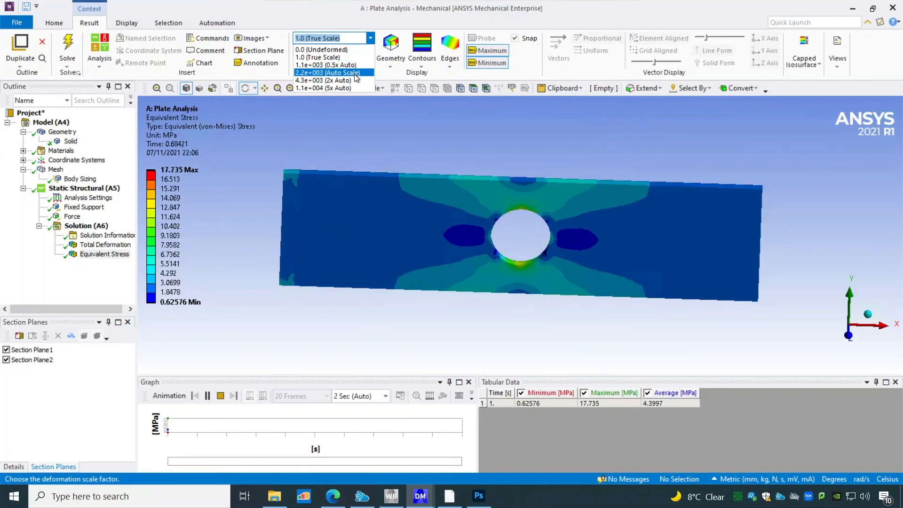
left_click(352, 79)
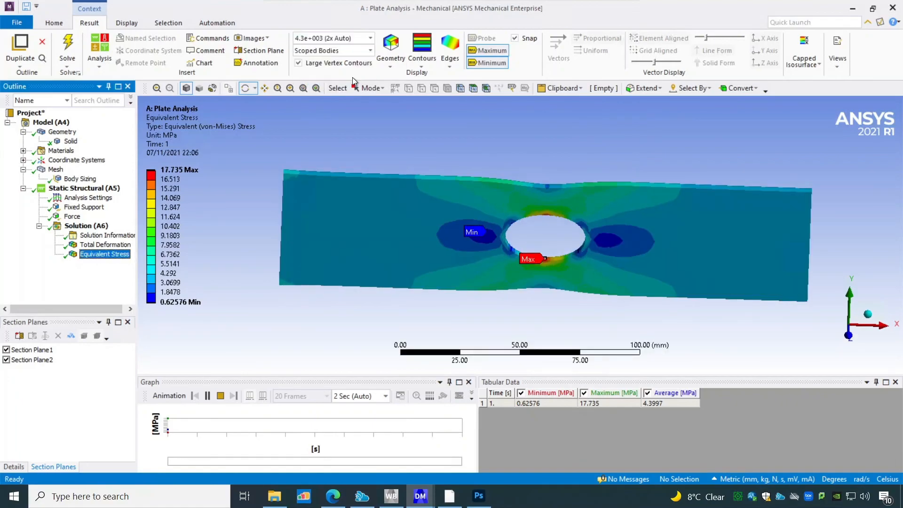
left_click(370, 38)
left_click(330, 88)
left_click(371, 38)
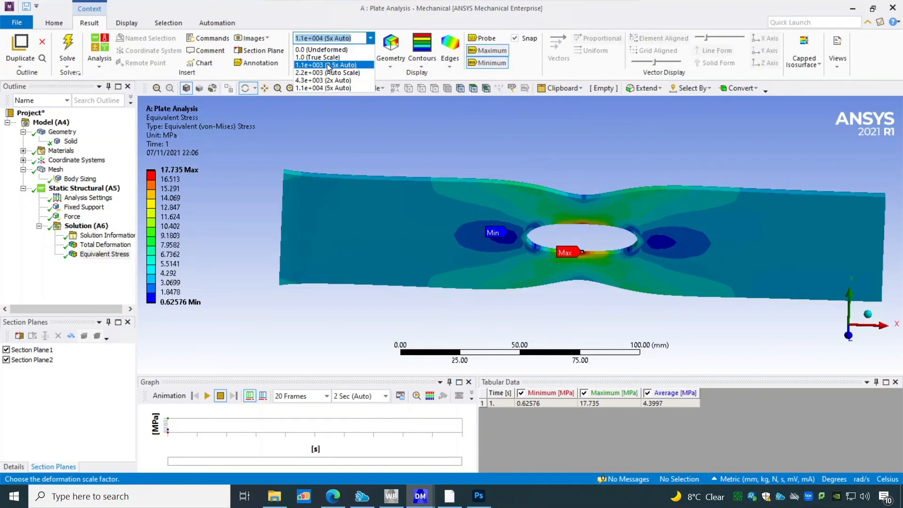
left_click(353, 65)
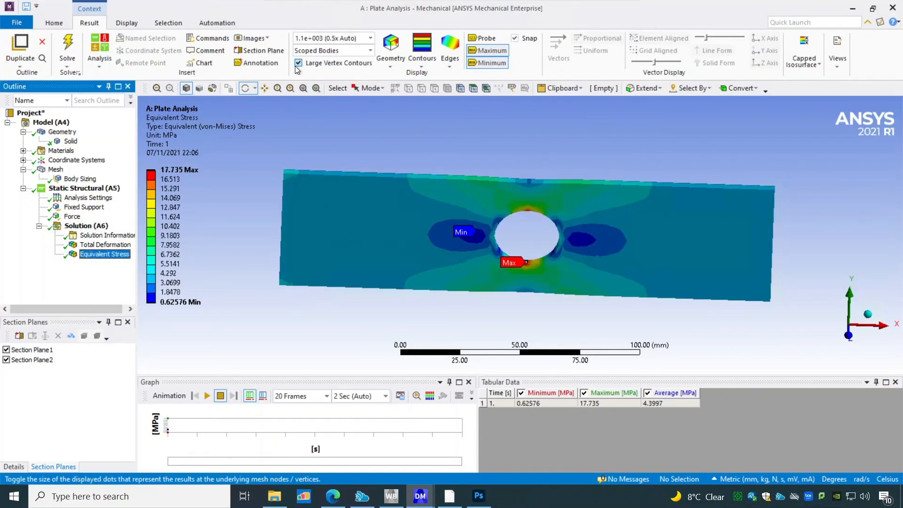
left_click(208, 396)
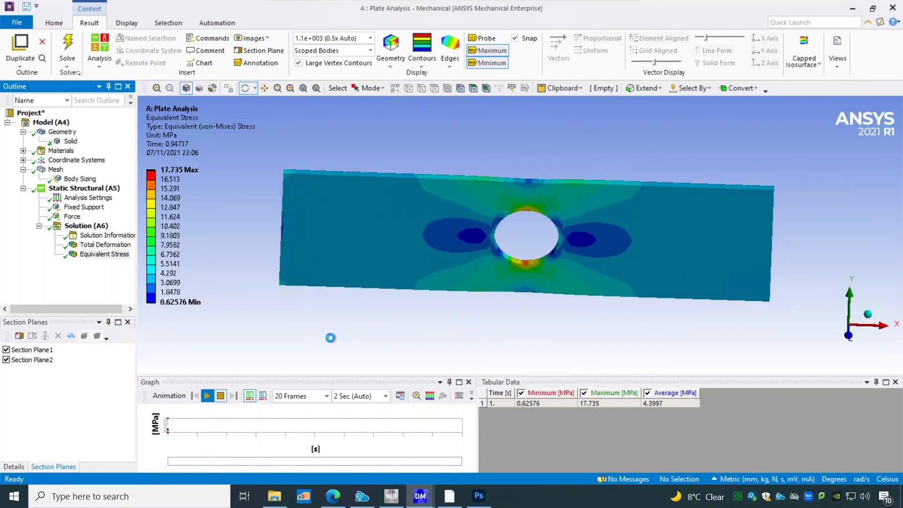